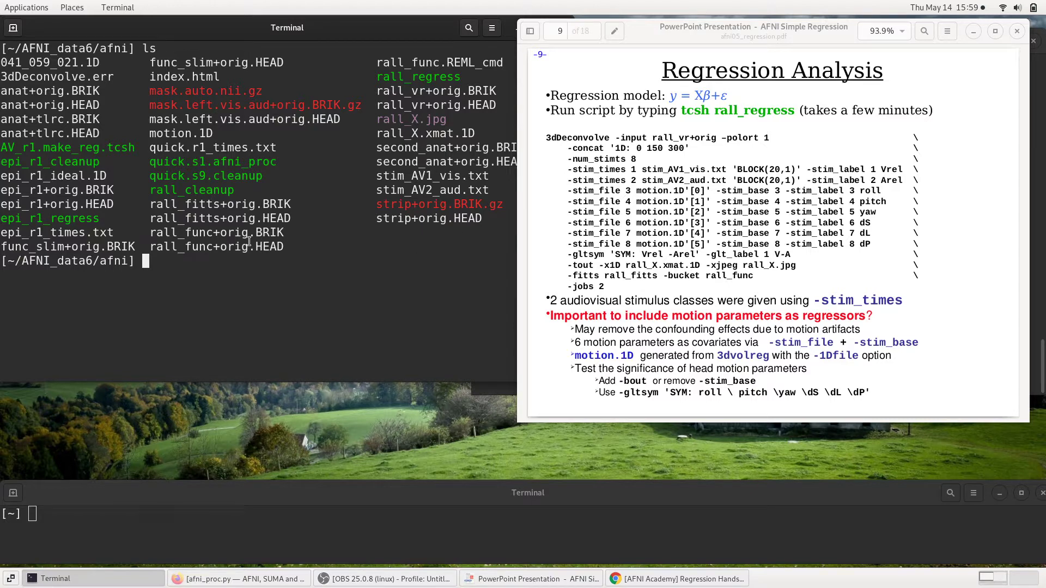
# - Print the rall_regress script with cat in the AFNI data folder terminal
pyautogui.click(105, 257)
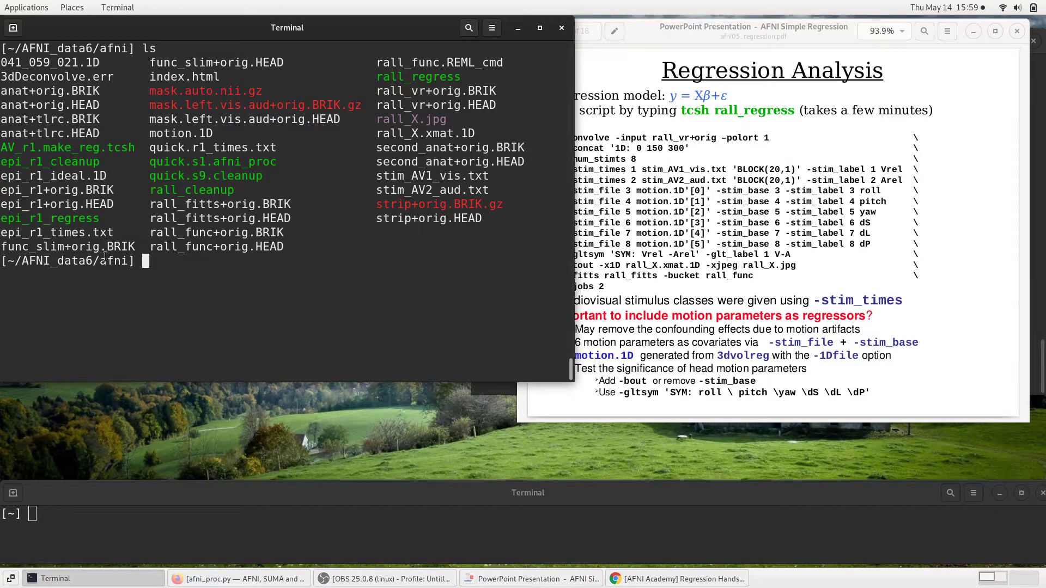
pyautogui.doubleClick(105, 257)
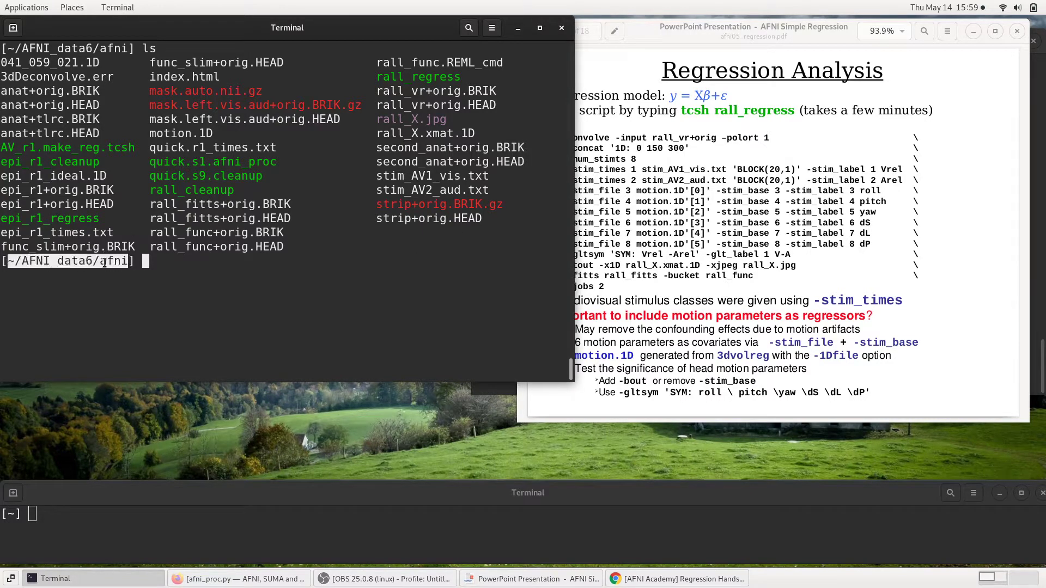
pyautogui.click(277, 203)
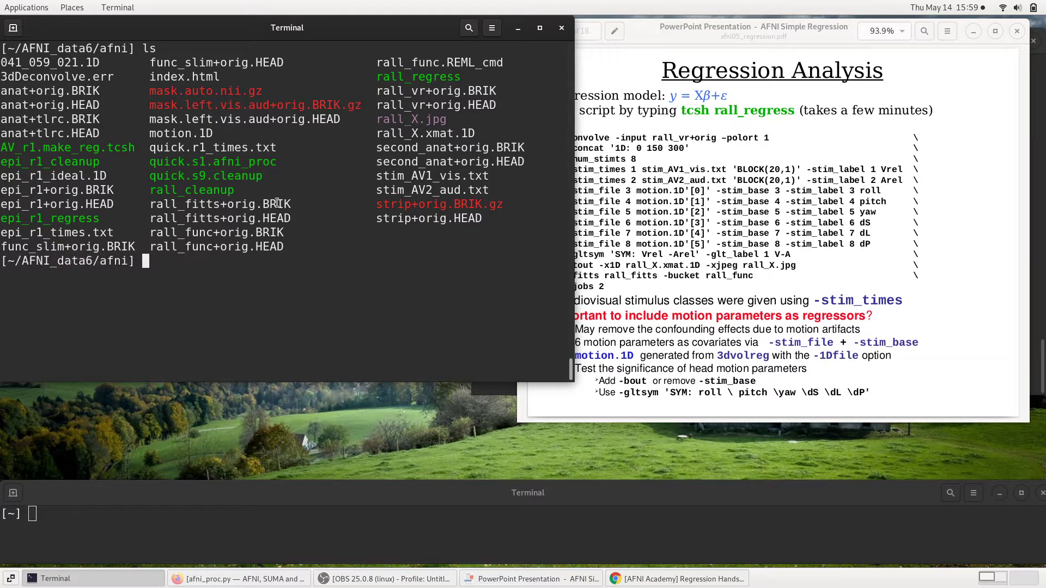
pyautogui.write('cat rall_re')
pyautogui.press('Tab')
pyautogui.press('Return')
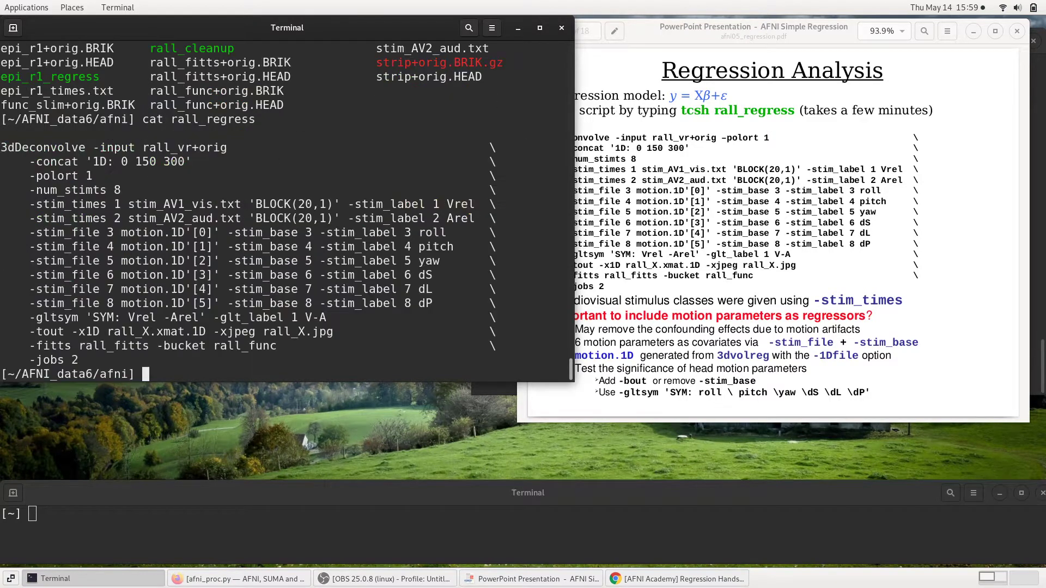
# - Highlight the rall_regress name and mark the motion regressor lines on the regression slide
pyautogui.doubleClick(210, 120)
pyautogui.click(725, 171)
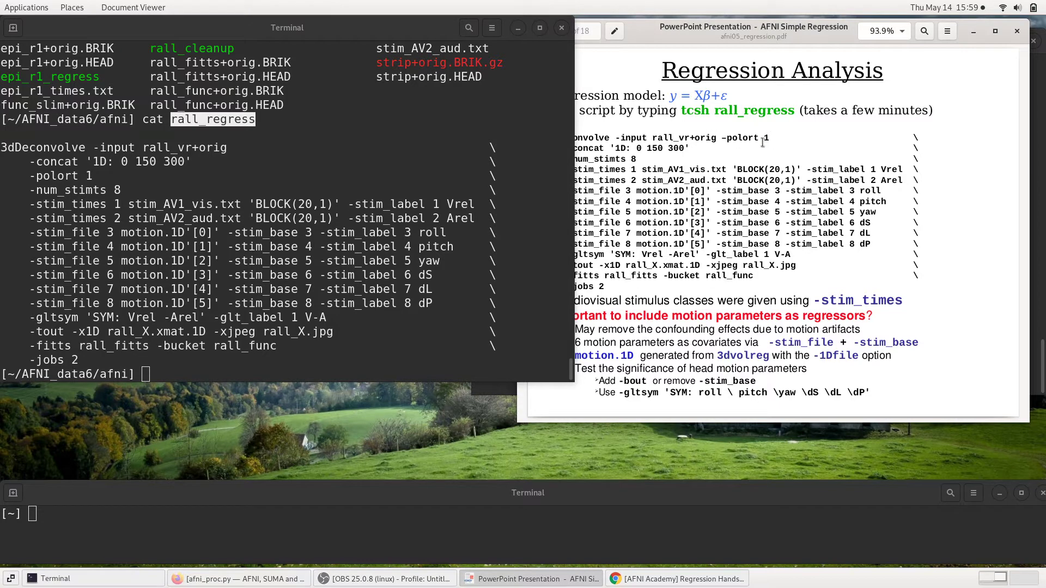
pyautogui.moveTo(636, 201); pyautogui.dragTo(685, 225)
pyautogui.click(272, 306)
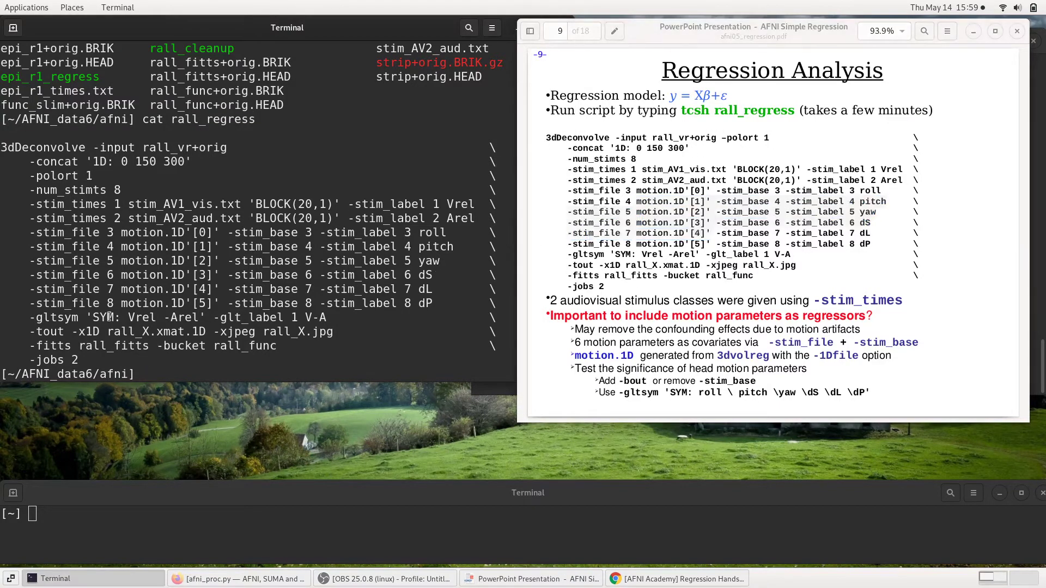
# - Highlight -tout, rall_func, -x1D, rall_X.xmat.1D, rall_X.jpg and rall_fitts in the script
pyautogui.doubleClick(55, 332)
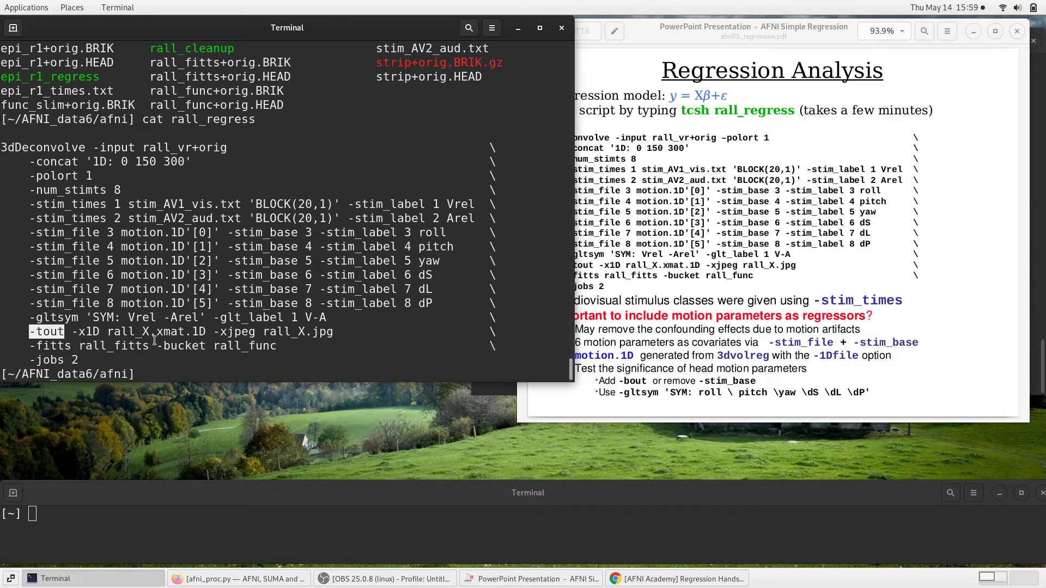
pyautogui.doubleClick(232, 346)
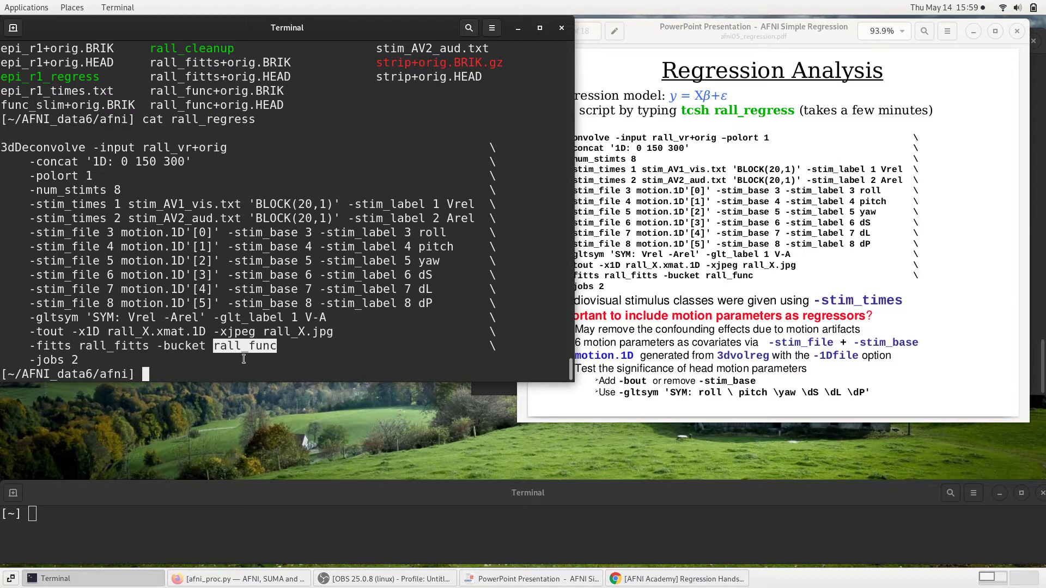
pyautogui.doubleClick(87, 331)
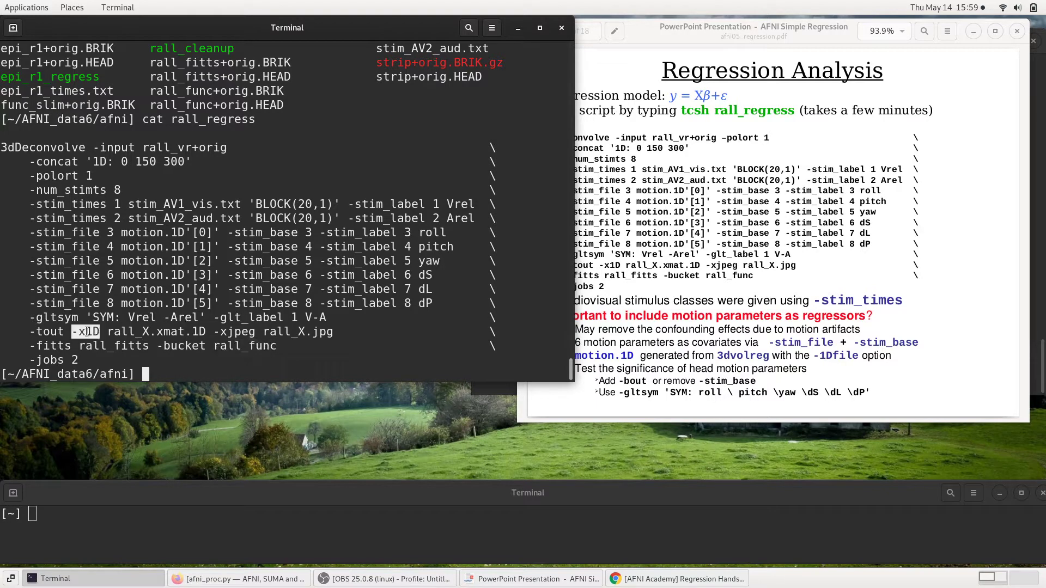
pyautogui.doubleClick(158, 331)
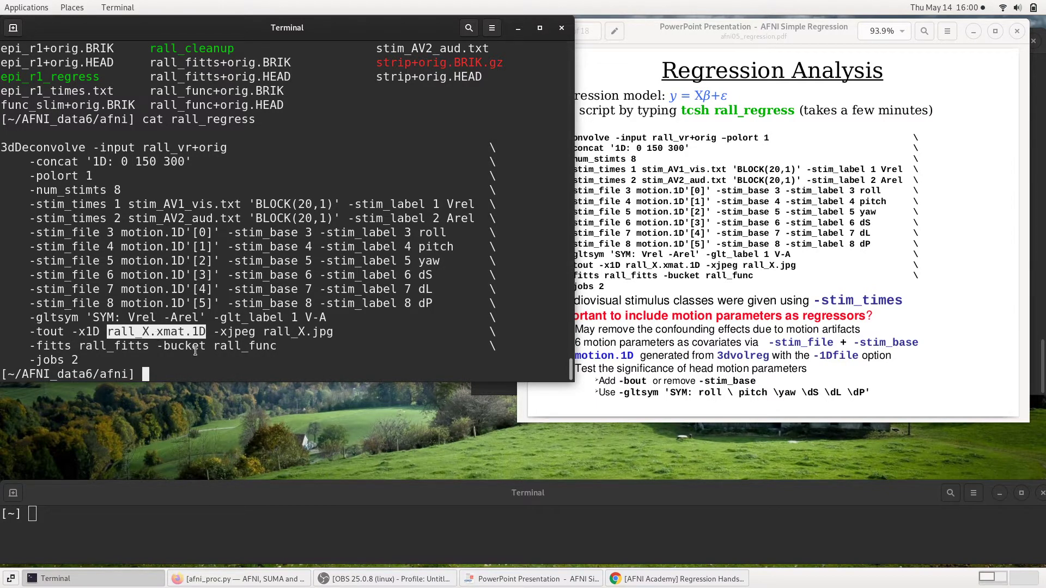
pyautogui.doubleClick(288, 332)
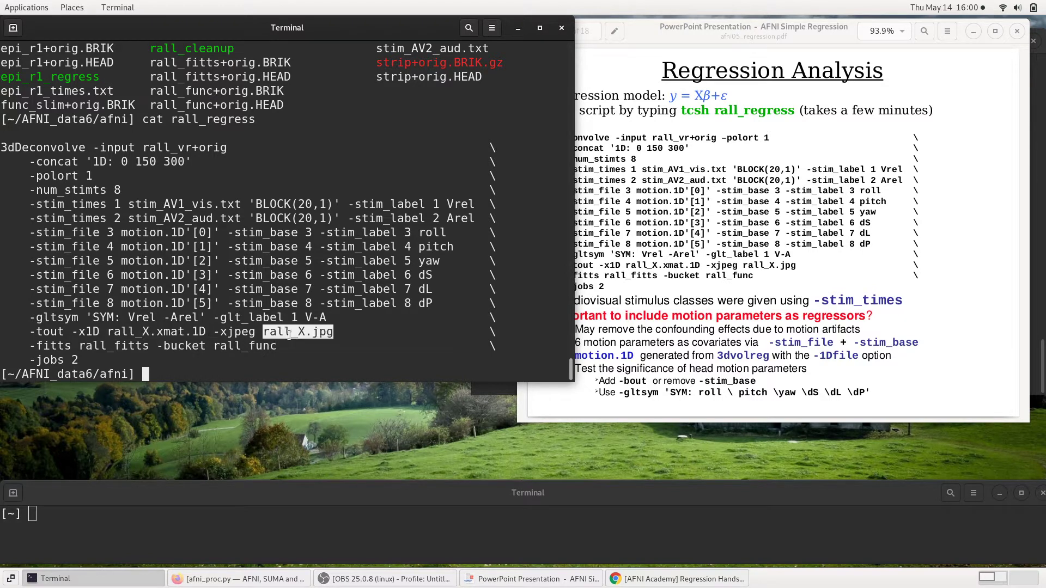
pyautogui.doubleClick(116, 346)
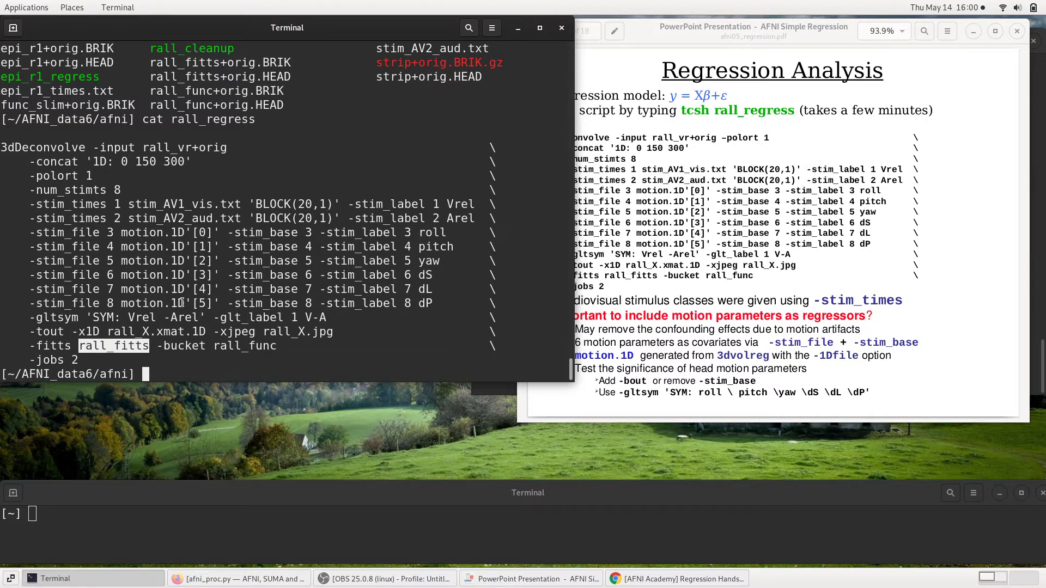
# - List files oldest first with ls -ltr, then copy the 3dDeconvolve.err file name
pyautogui.write('ls -ltr')
pyautogui.press('Return')
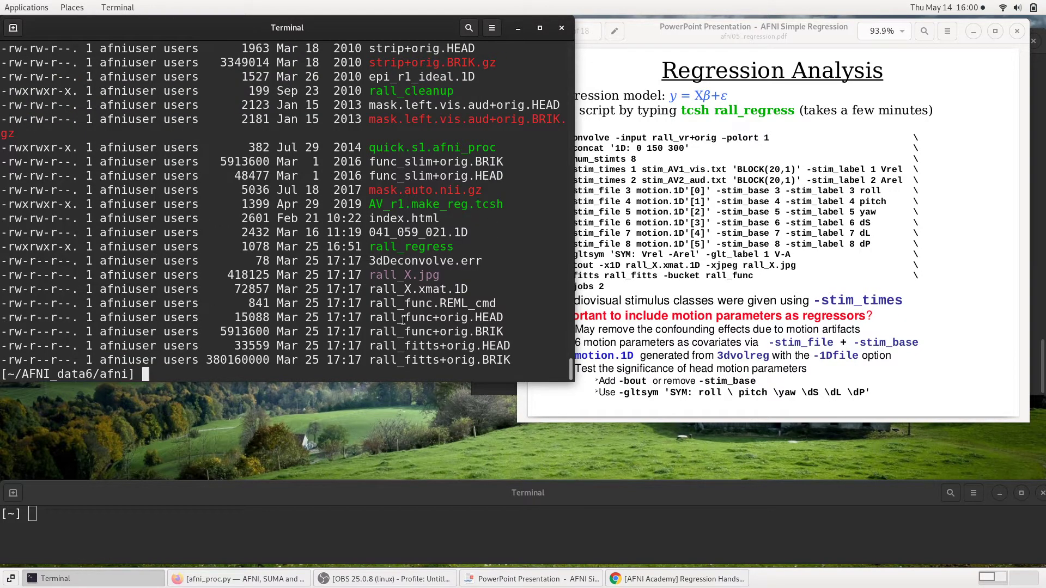
pyautogui.press('Up')
pyautogui.doubleClick(150, 375)
pyautogui.doubleClick(185, 375)
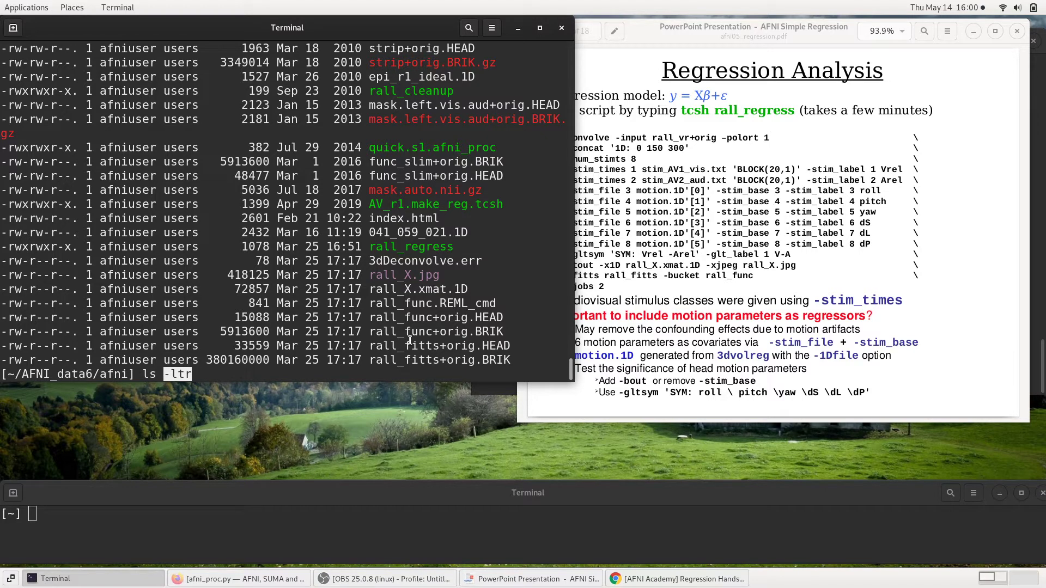
pyautogui.hotkey('ctrl', 'c')
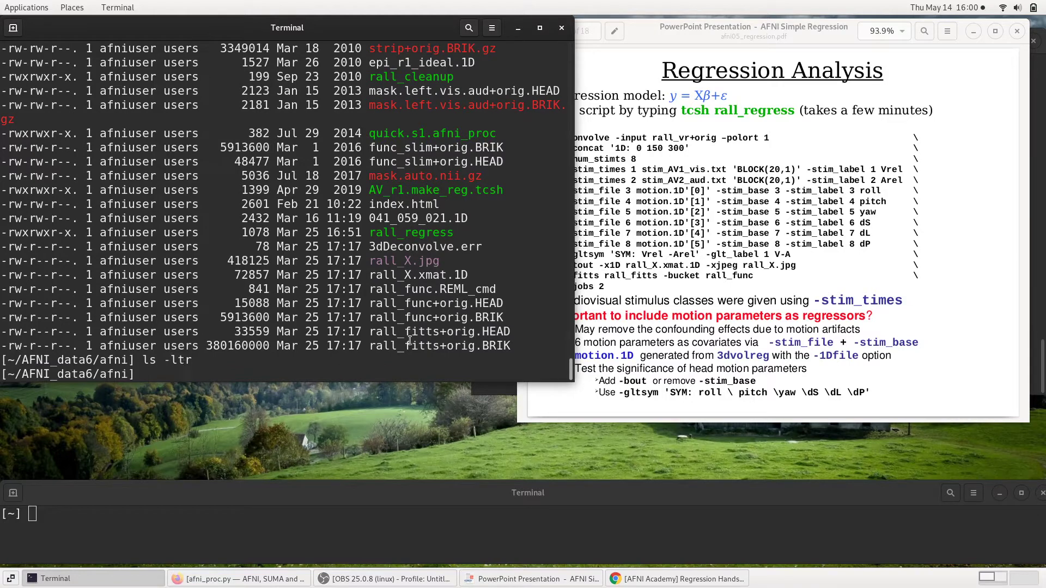
pyautogui.doubleClick(399, 247)
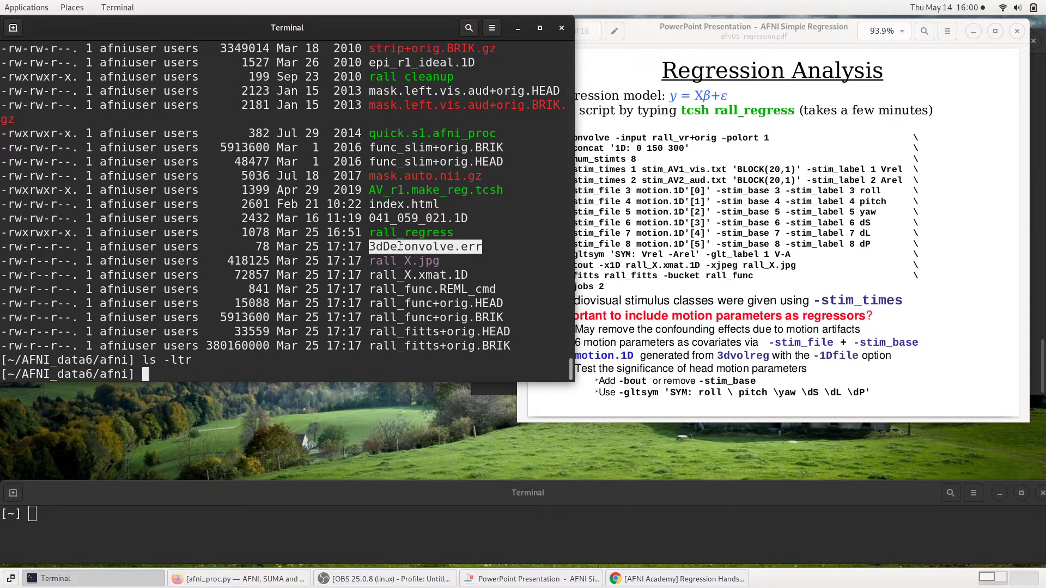
# - Print 3dDeconvolve.err and highlight its polort=1 versus recommended minimum polort=3 warning
pyautogui.write('cat')
pyautogui.middleClick(320, 333)
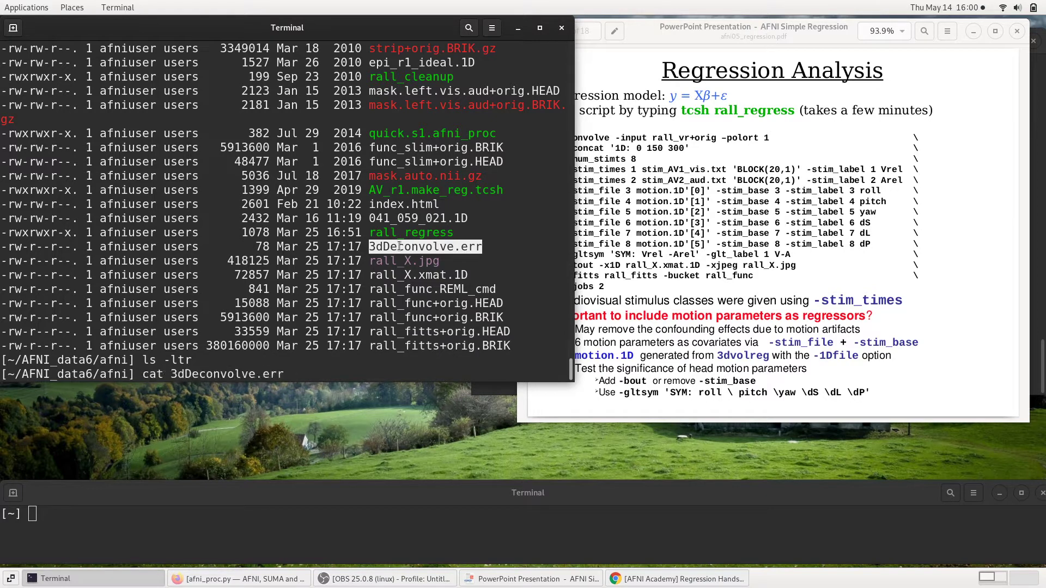
pyautogui.press('Return')
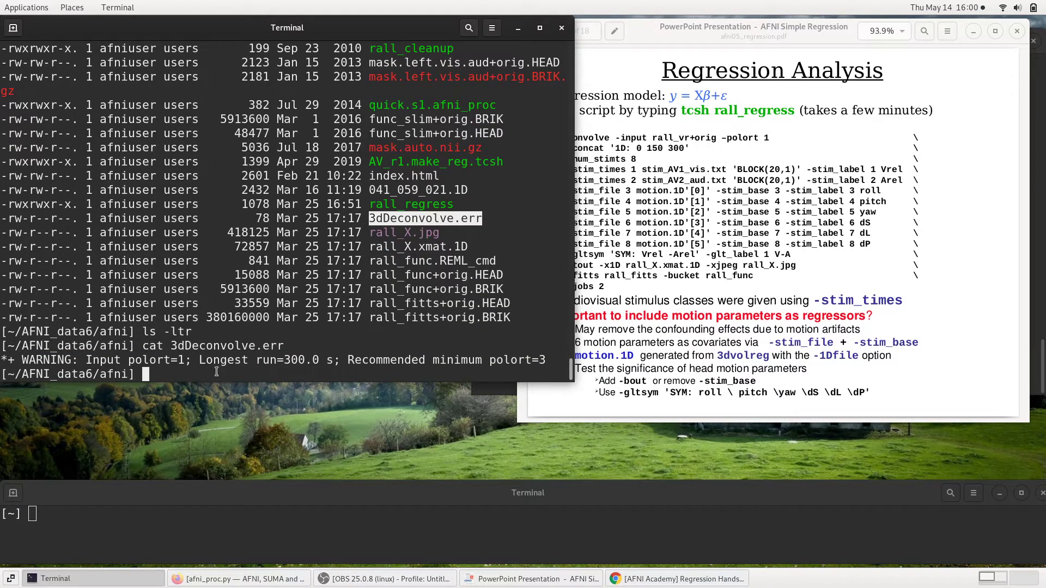
pyautogui.doubleClick(152, 360)
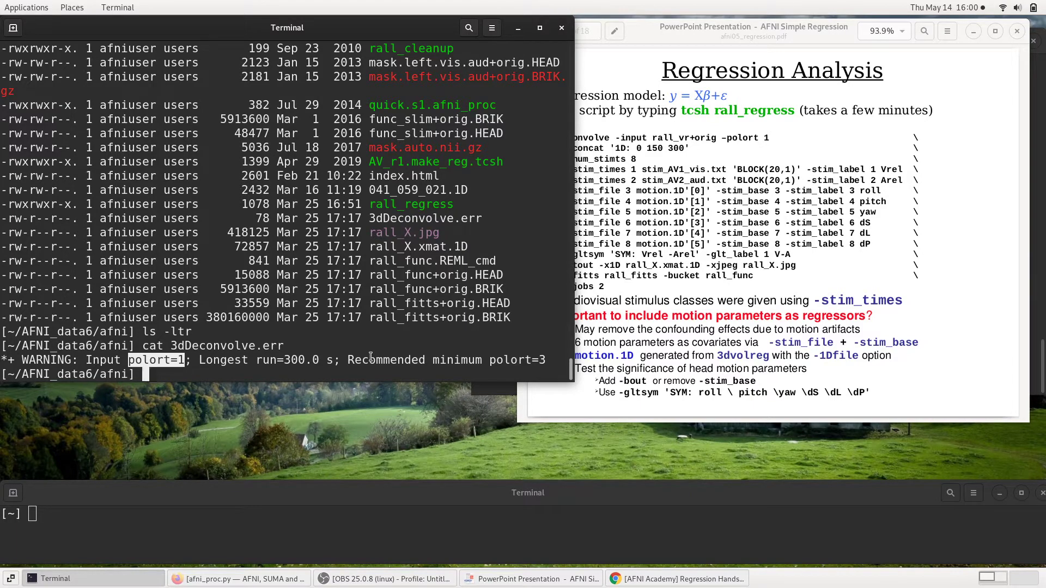
pyautogui.moveTo(348, 360); pyautogui.dragTo(546, 360)
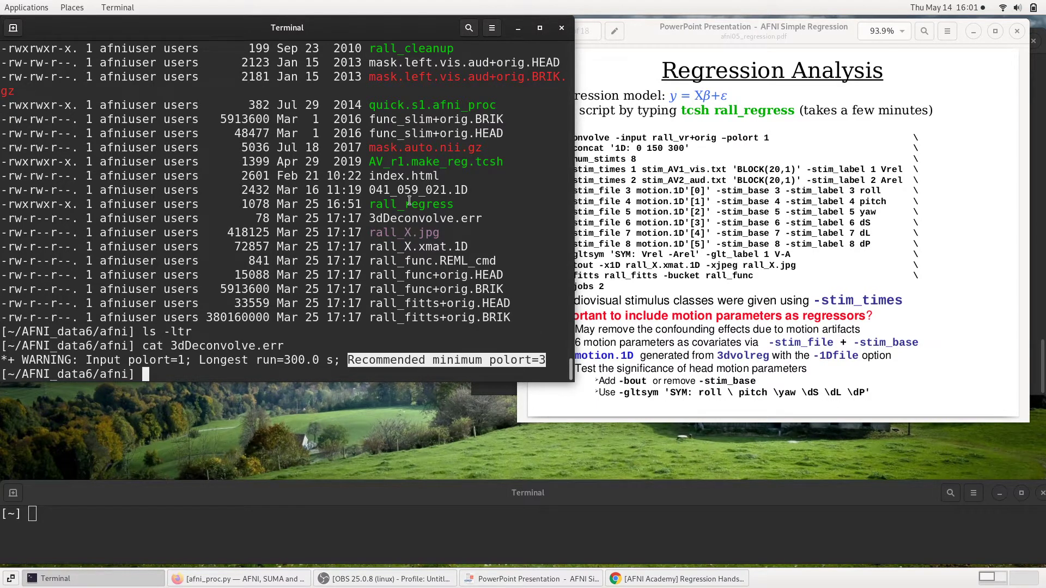
# - Highlight the rall_X.jpg, rall_X.xmat.1D, rall_func and rall_fitts outputs, then return to the slides
pyautogui.doubleClick(396, 232)
pyautogui.doubleClick(392, 247)
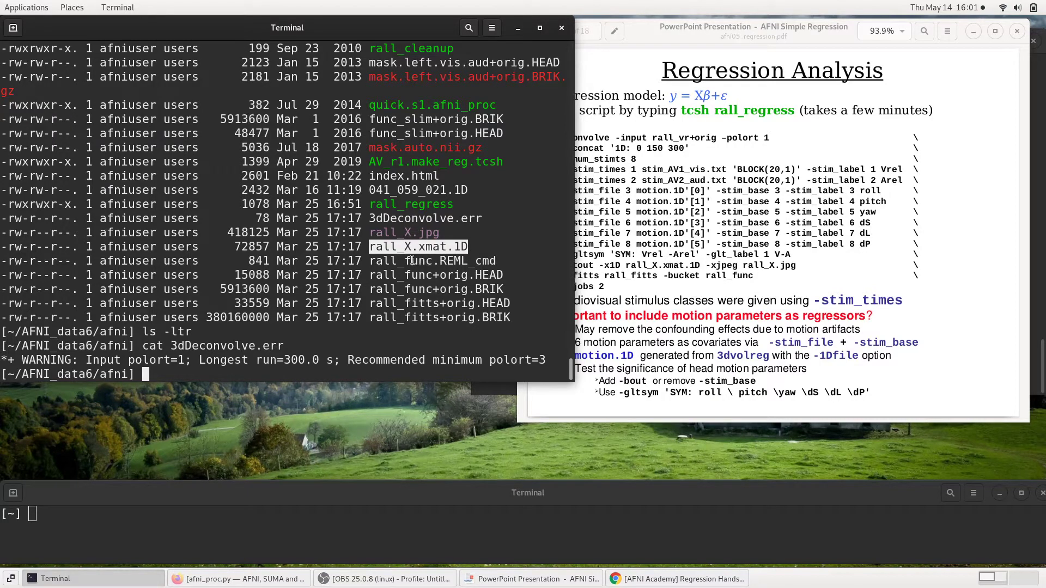
pyautogui.doubleClick(379, 276)
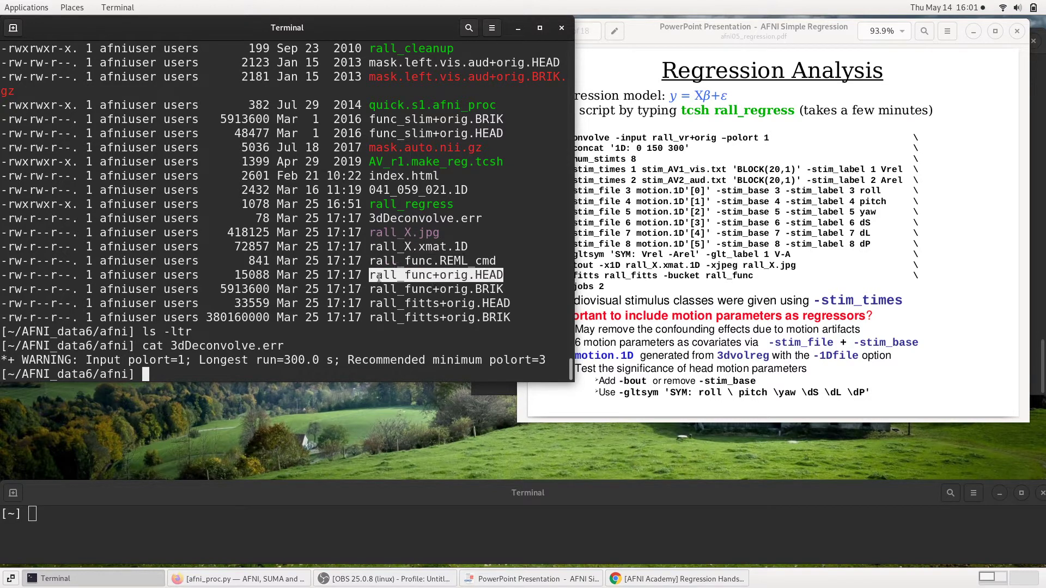
pyautogui.doubleClick(375, 290)
pyautogui.doubleClick(374, 304)
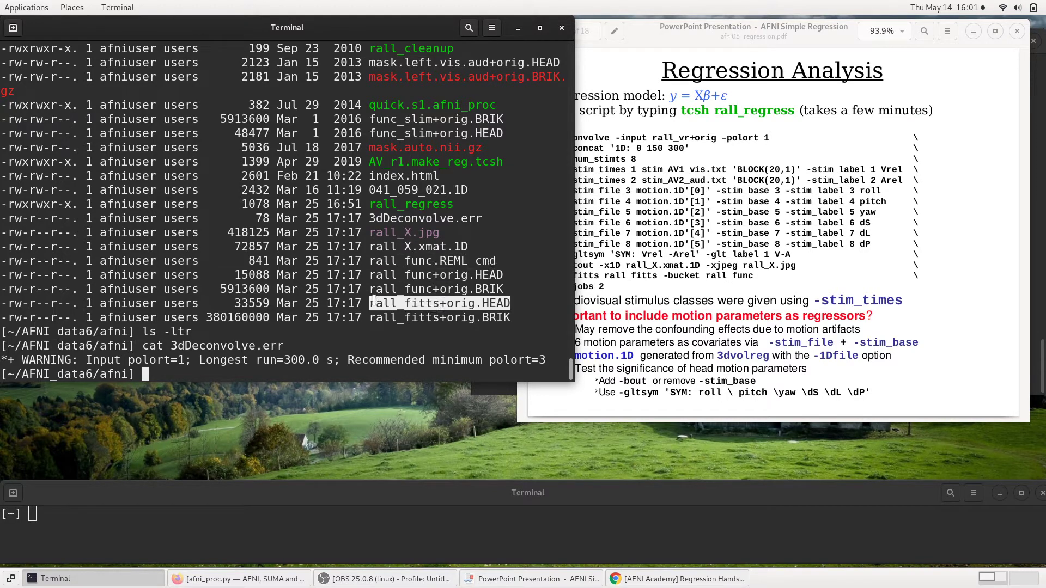
pyautogui.doubleClick(374, 318)
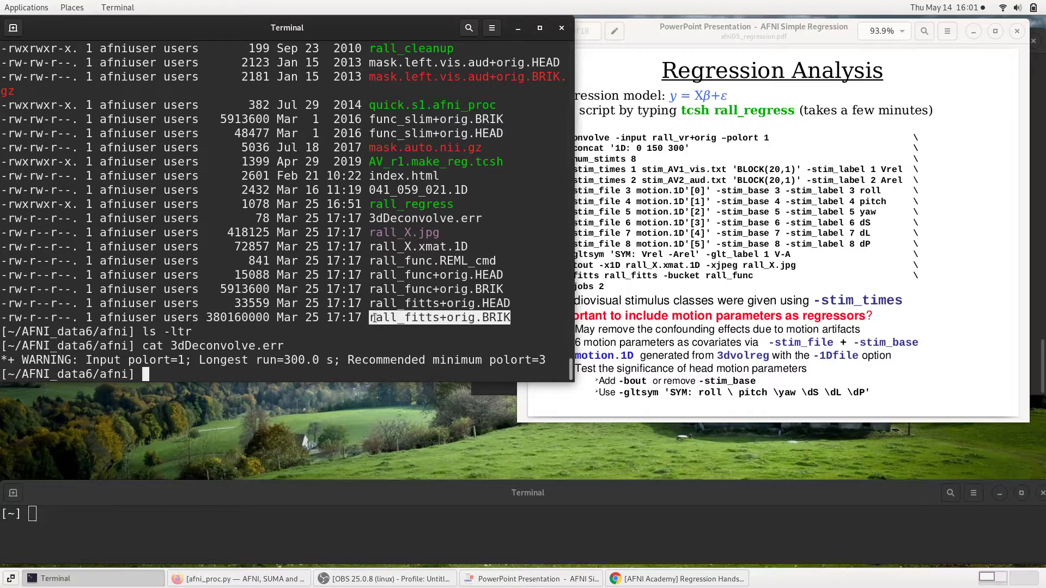
pyautogui.click(791, 279)
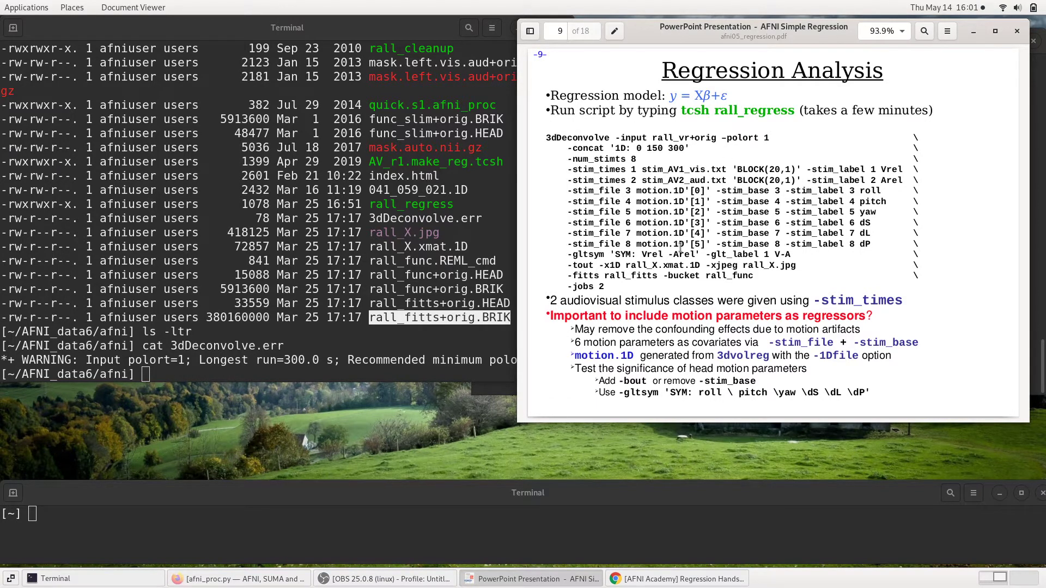
# - Page through to the all-regressors plot slide and highlight its 1dplot -sepscl command
pyautogui.press('pagedown')
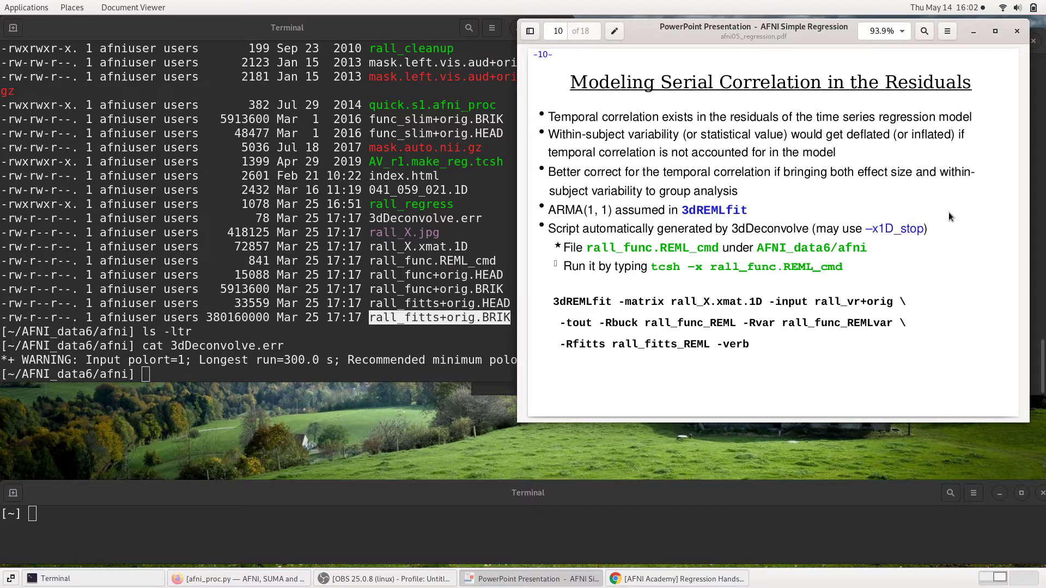
pyautogui.press('pagedown')
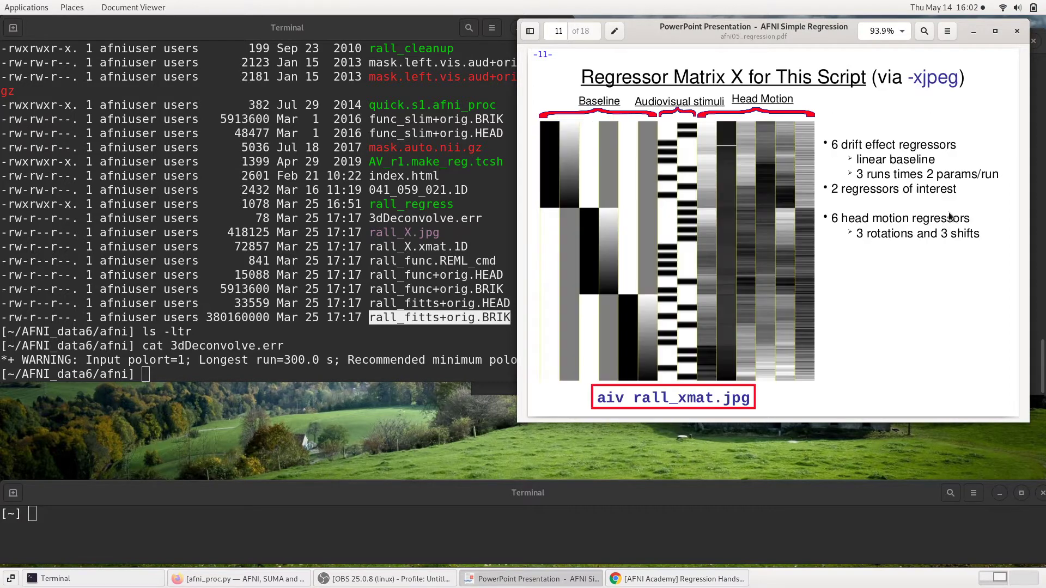
pyautogui.press('pagedown')
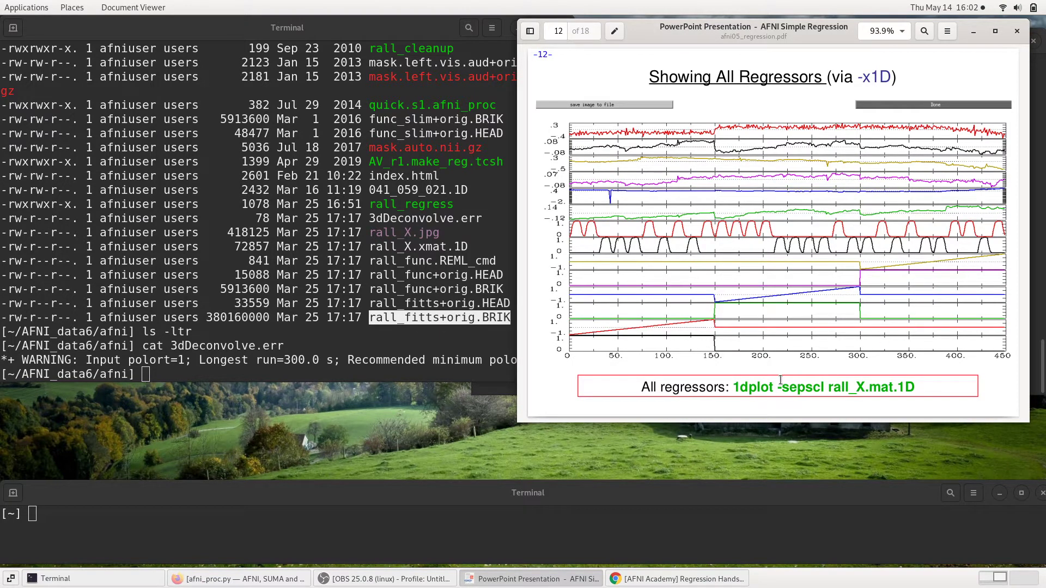
pyautogui.moveTo(757, 386); pyautogui.dragTo(915, 387)
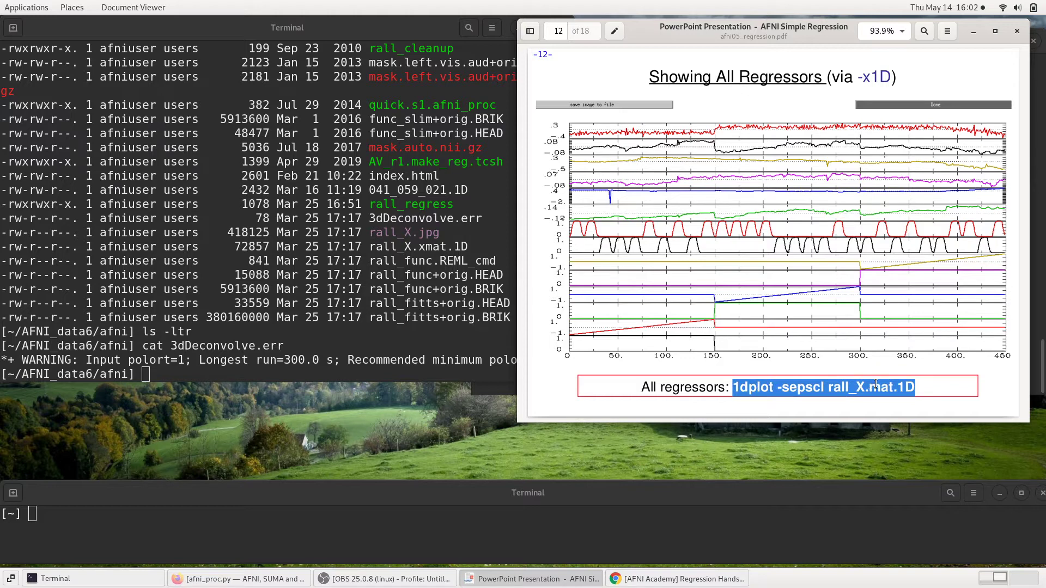
pyautogui.click(866, 200)
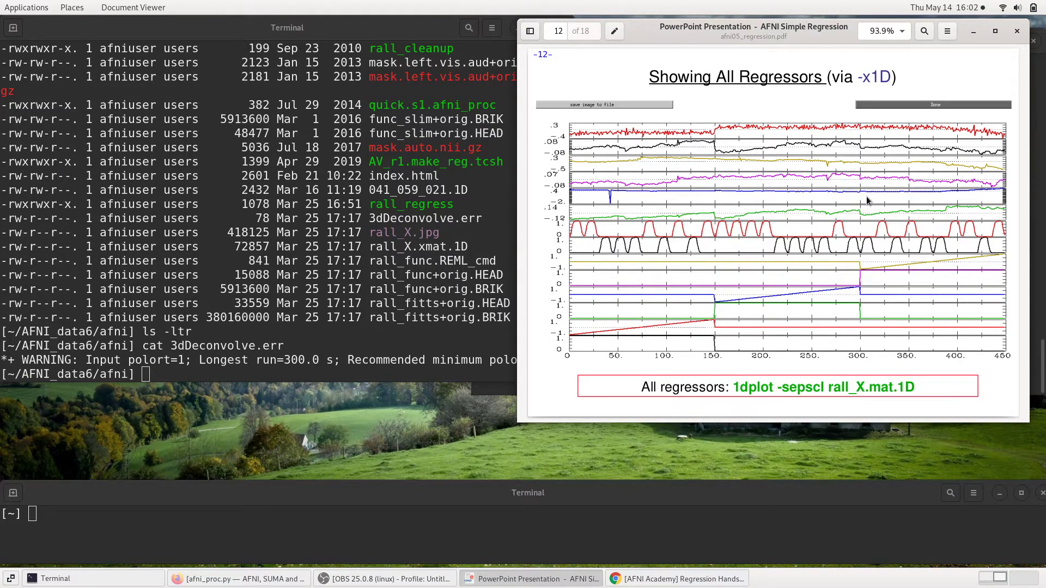
# - Page through the regressors-of-interest and options slides to the final 3dDeconvolve versus 3dREMLfit slide
pyautogui.press('pagedown')
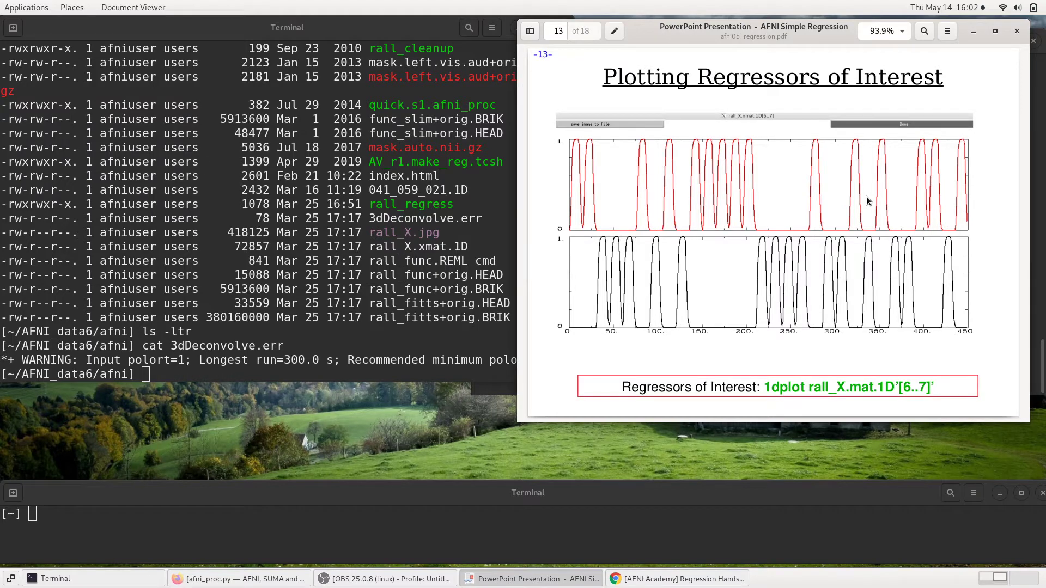
pyautogui.press('pagedown')
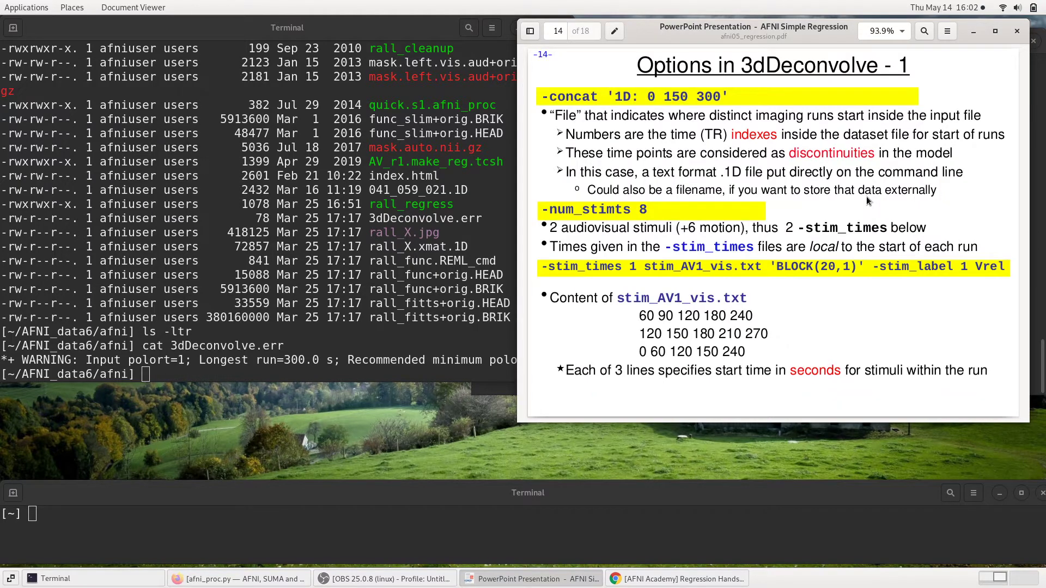
pyautogui.press('pagedown')
pyautogui.press('pagedown')
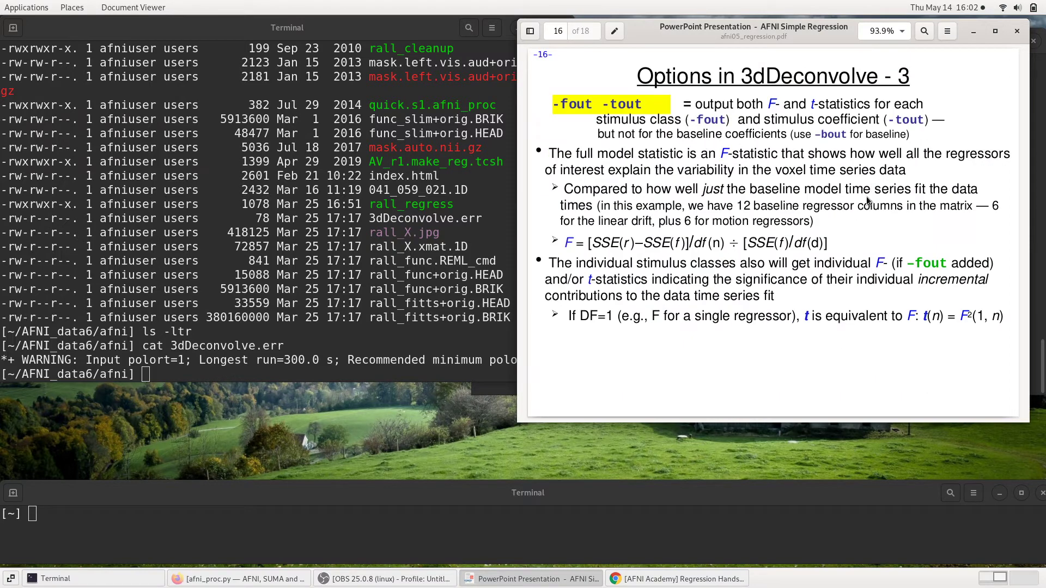
pyautogui.press('pagedown')
pyautogui.press('pagedown')
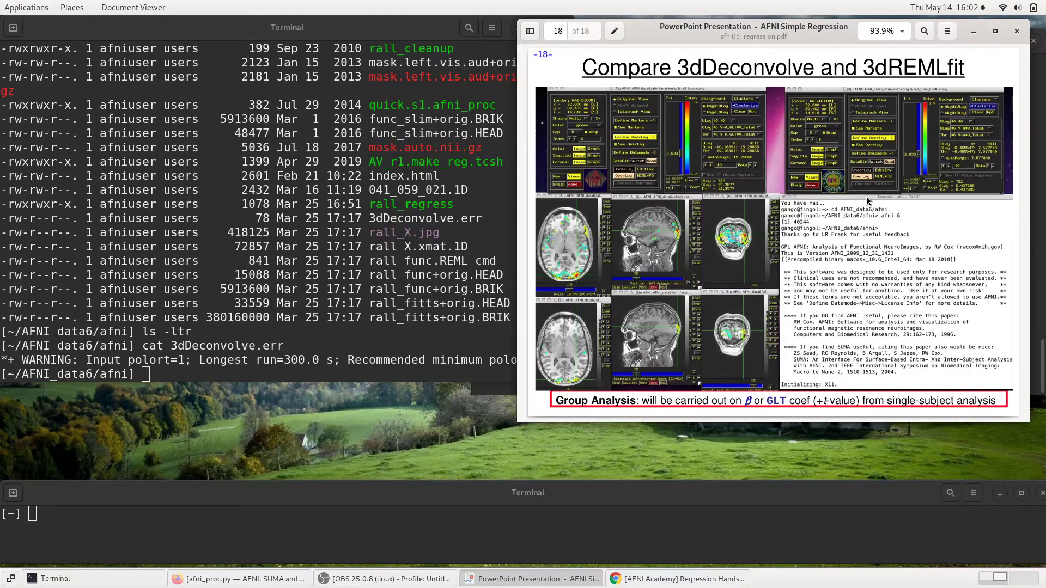
# - Close the slides and enter 1dplot -sepscl rall_X.xmat.1D in the terminal
pyautogui.click(1016, 30)
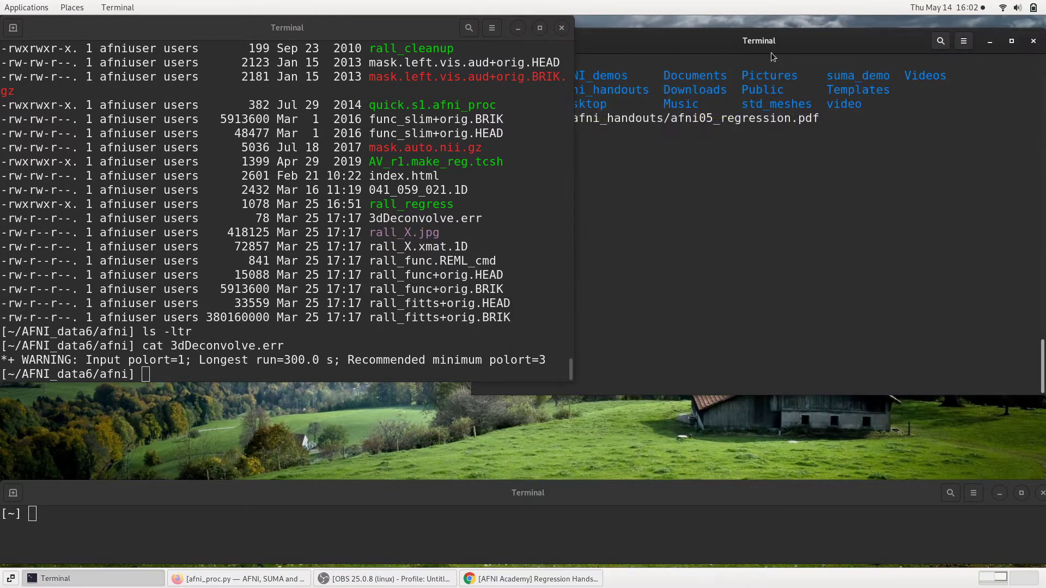
pyautogui.click(339, 189)
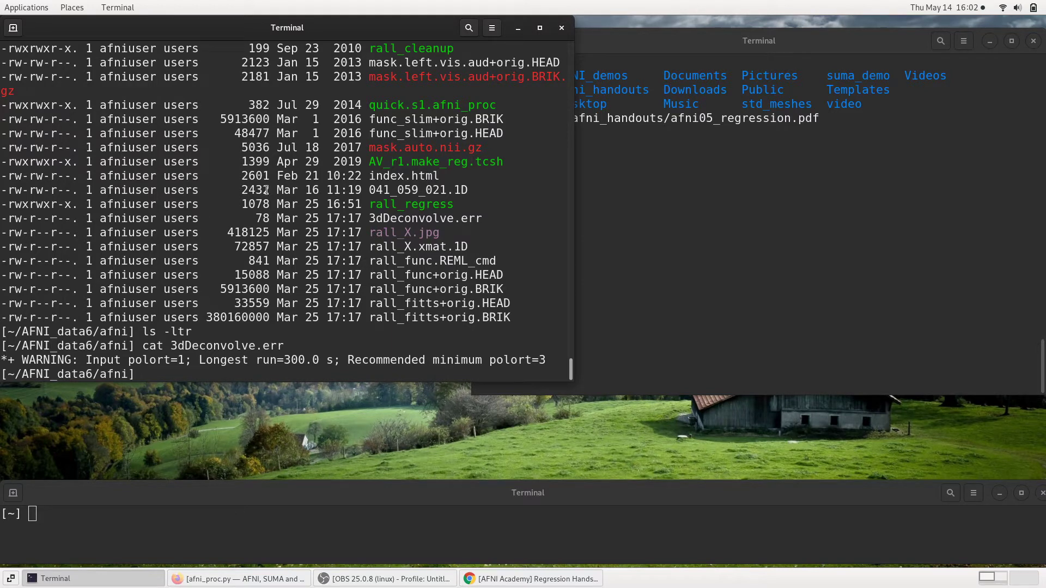
pyautogui.doubleClick(383, 246)
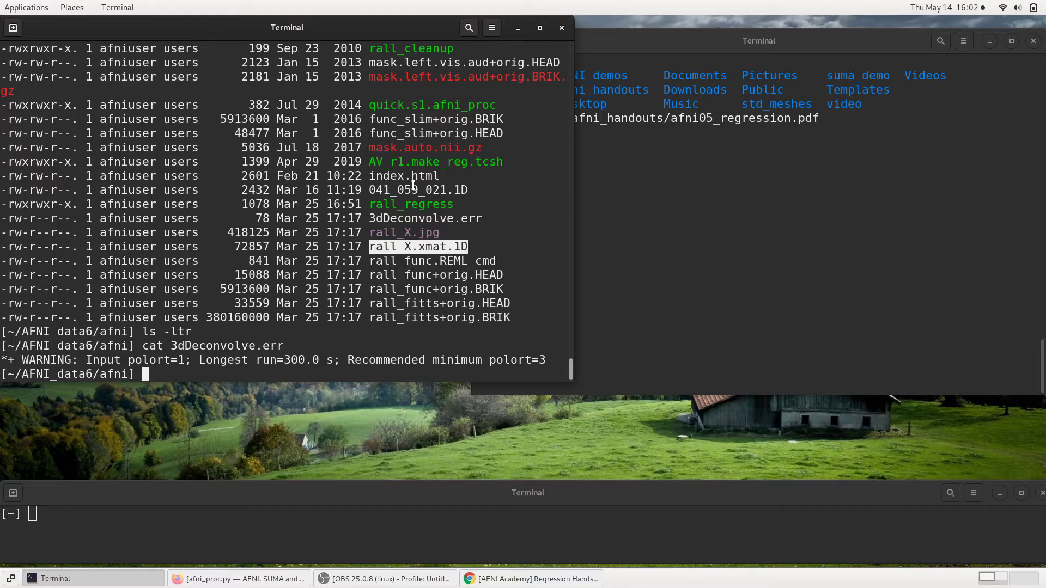
pyautogui.write('1dplot -sepe')
pyautogui.press('BackSpace')
pyautogui.write('scl')
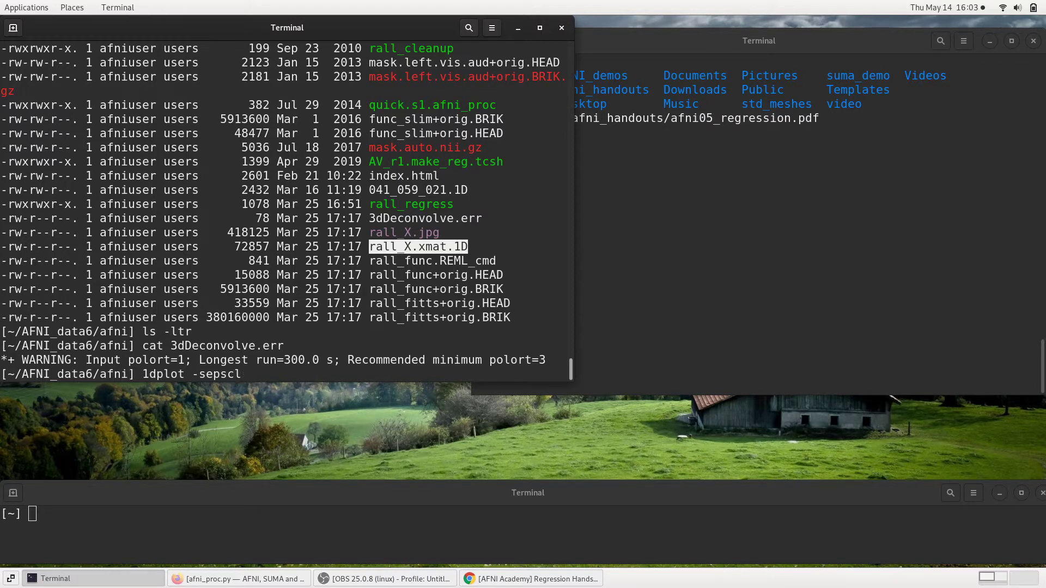
pyautogui.write(' rall_X.x')
pyautogui.press('Tab')
# - Run the regressor plot, enlarge its window and move it to the right of the screen
pyautogui.press('Return')
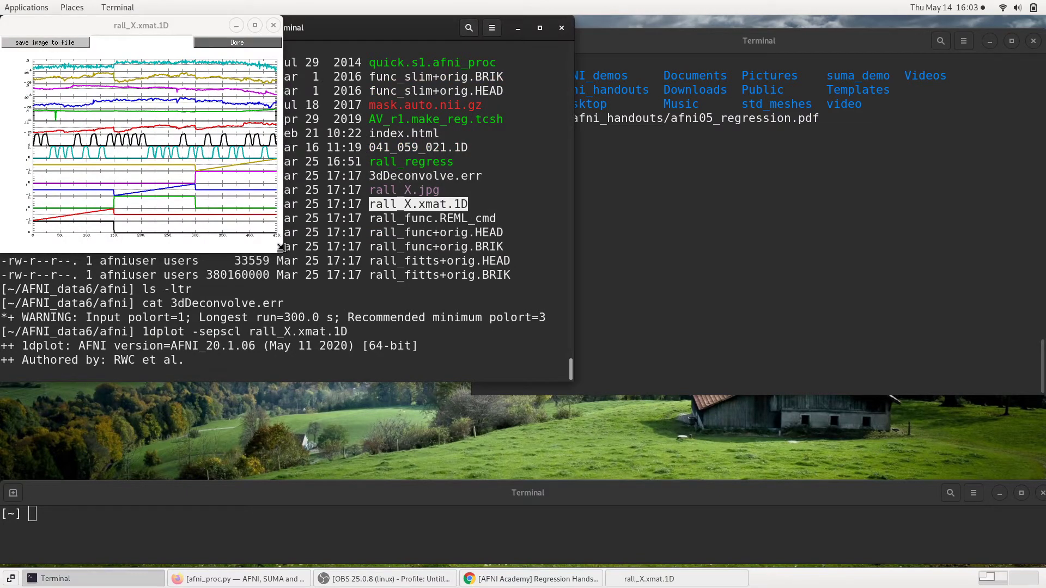
pyautogui.moveTo(282, 252); pyautogui.dragTo(520, 401)
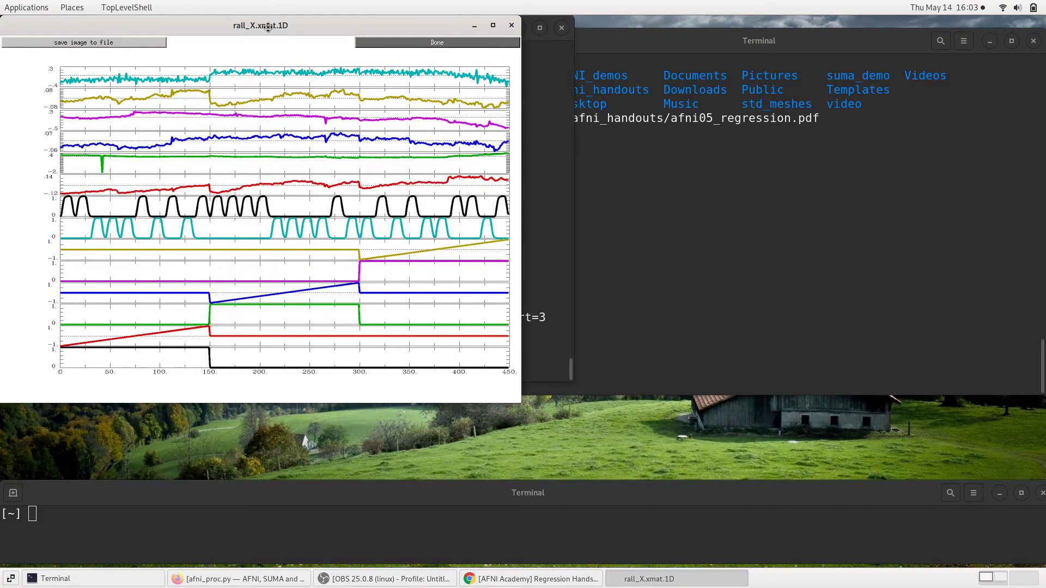
pyautogui.moveTo(267, 27); pyautogui.dragTo(335, 51)
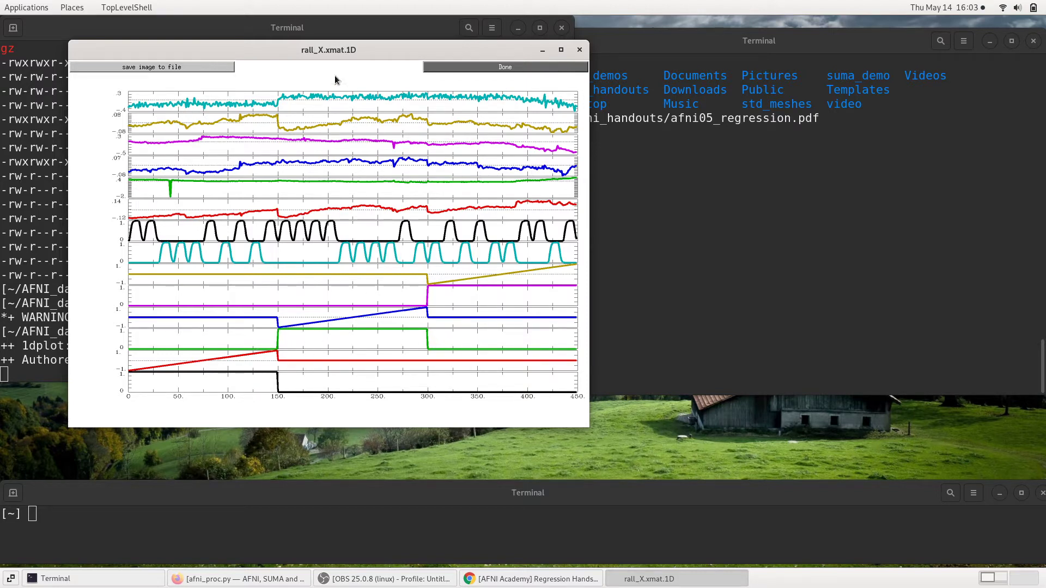
pyautogui.moveTo(348, 50); pyautogui.dragTo(778, 54)
pyautogui.click(368, 194)
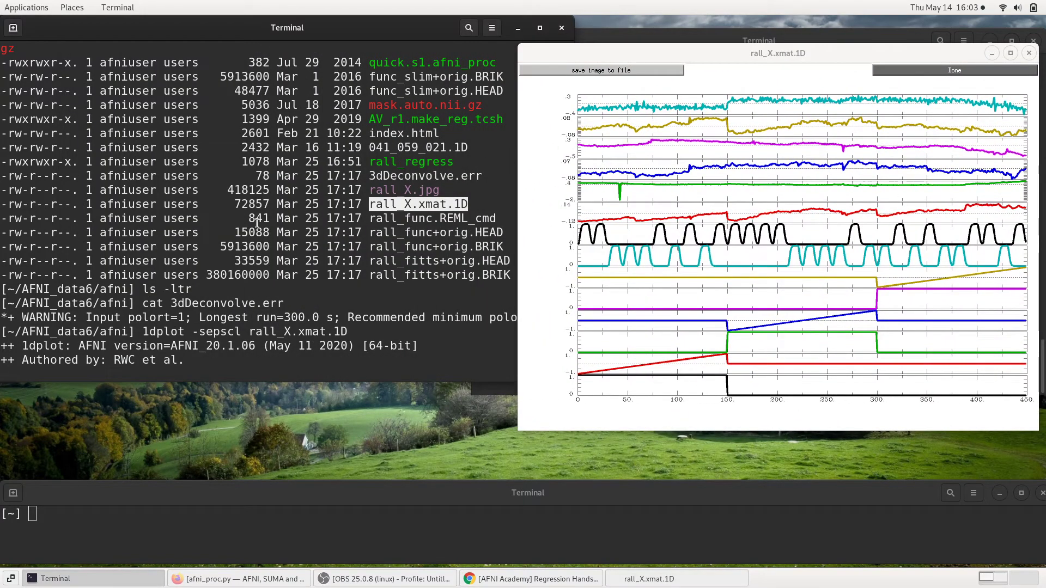
# - Background the 1dplot job with Ctrl+Z and bg, then reprint the rall_regress script
pyautogui.hotkey('ctrl', 'z')
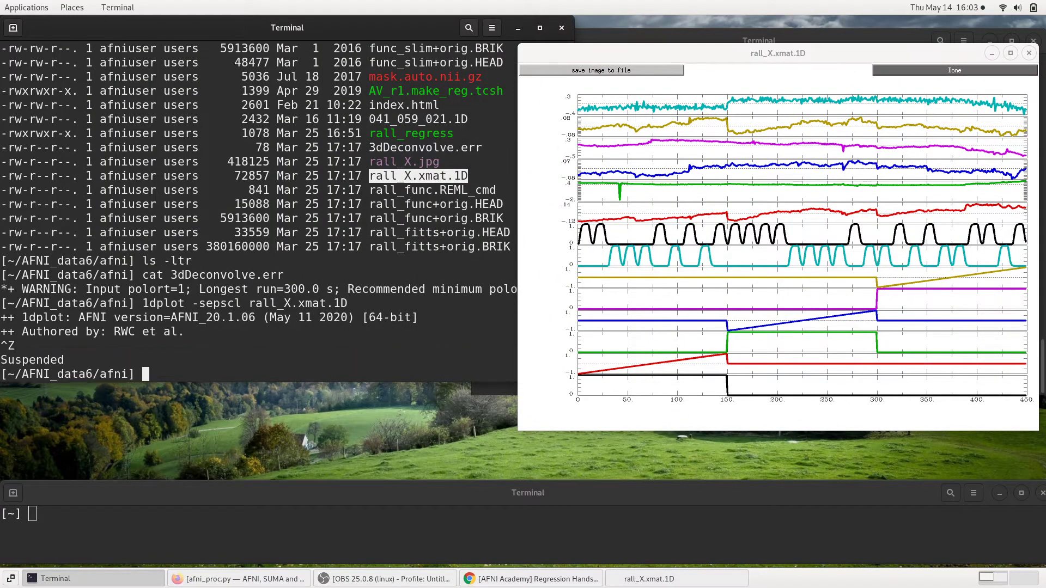
pyautogui.write('bg')
pyautogui.press('Return')
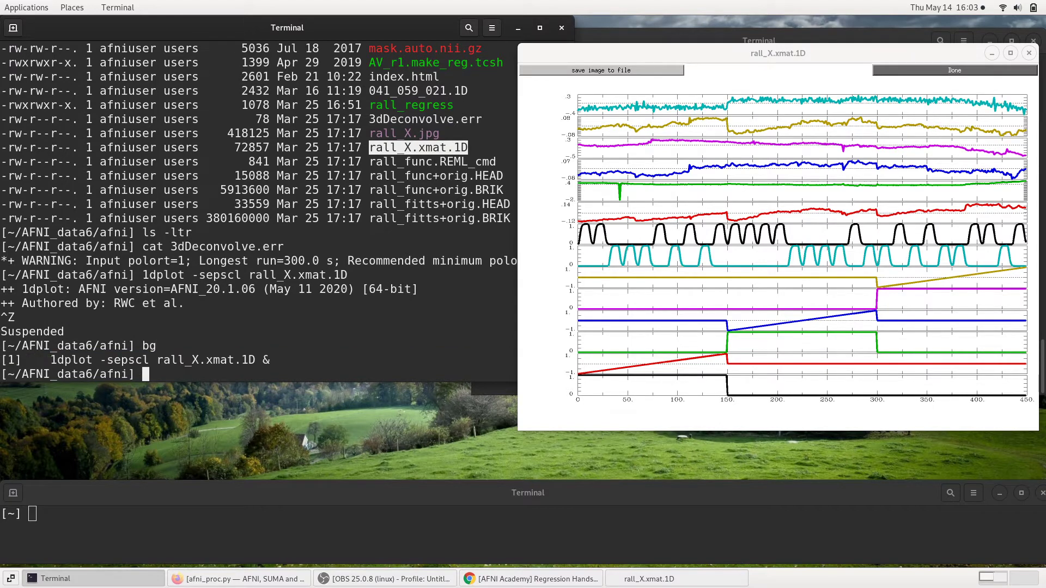
pyautogui.moveTo(256, 360); pyautogui.dragTo(287, 358)
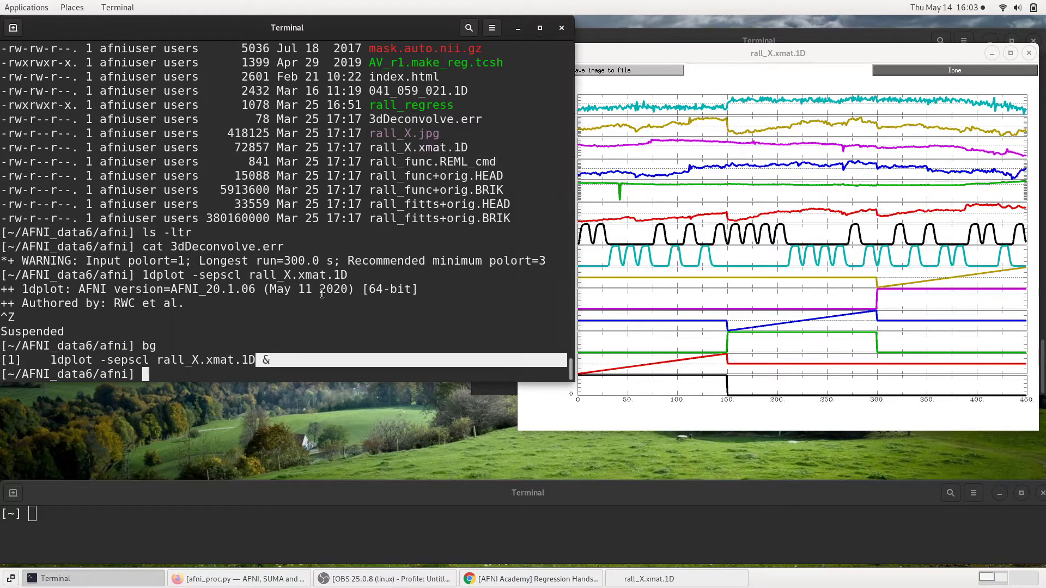
pyautogui.write('cat')
pyautogui.press('Up')
pyautogui.press('Up')
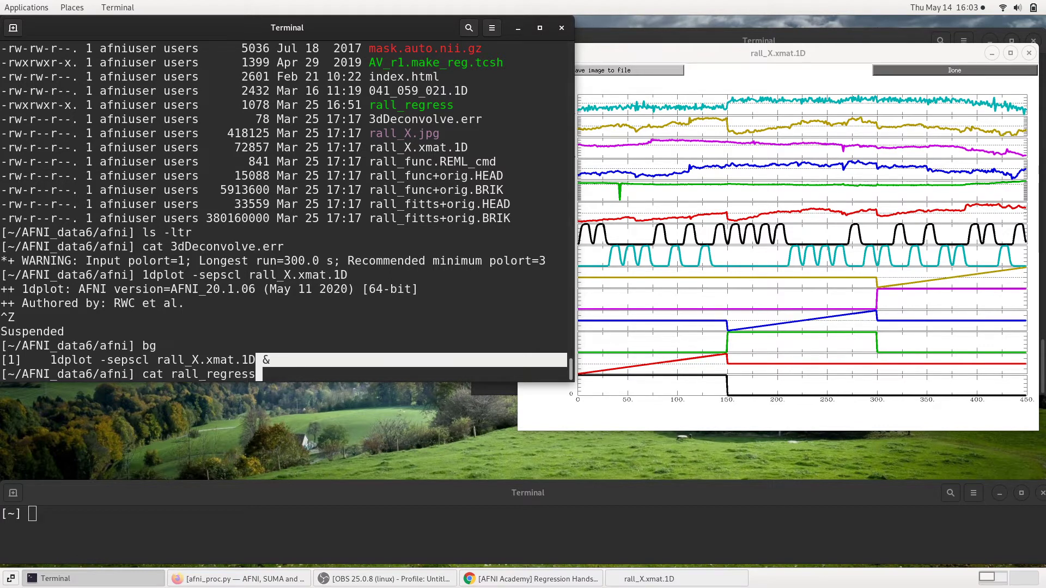
pyautogui.press('Return')
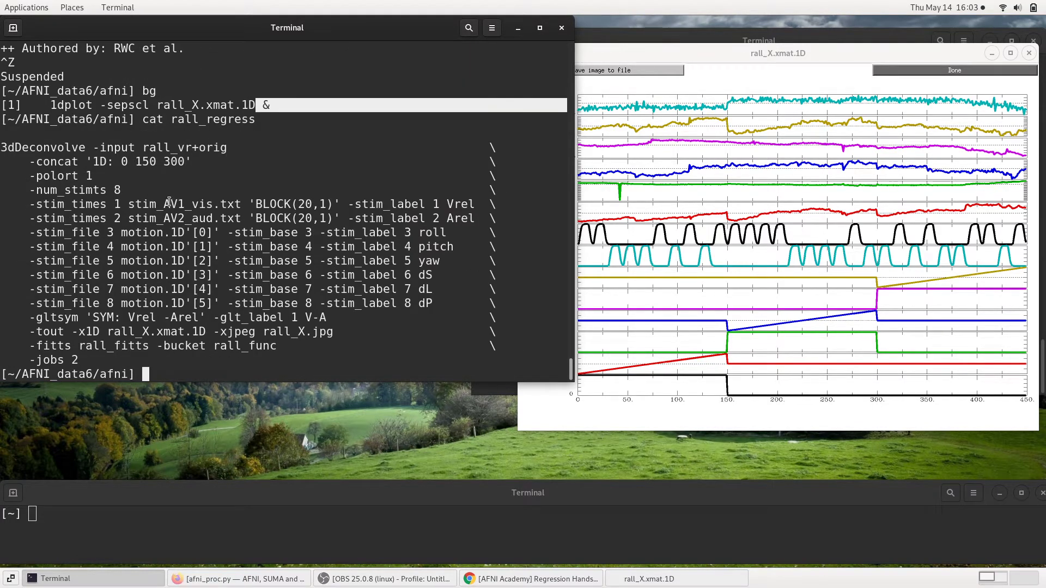
# - Mark the -polort 1 line and compare it with the regressor plot, ending at a fresh prompt
pyautogui.tripleClick(65, 176)
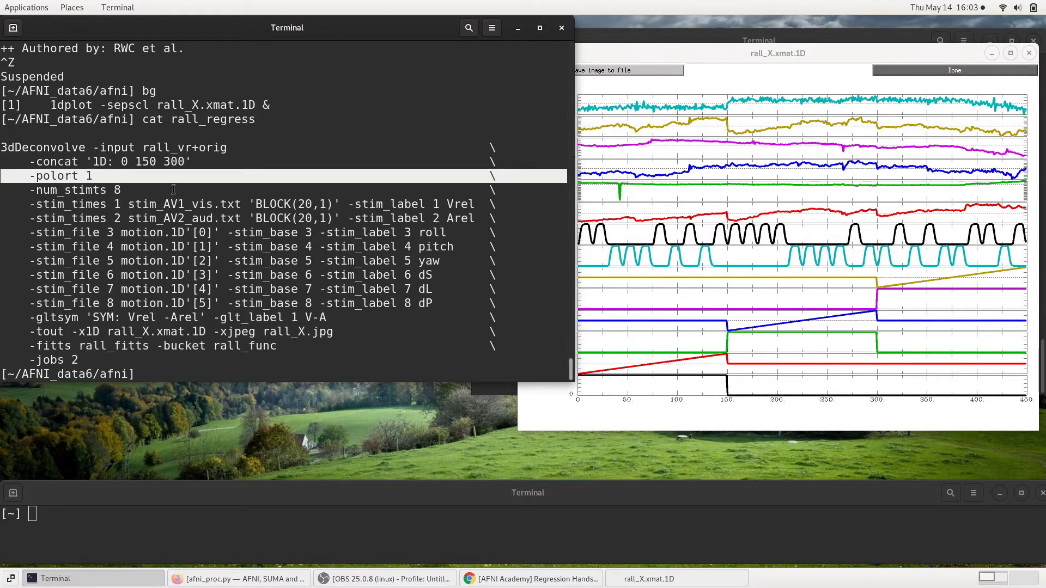
pyautogui.click(679, 118)
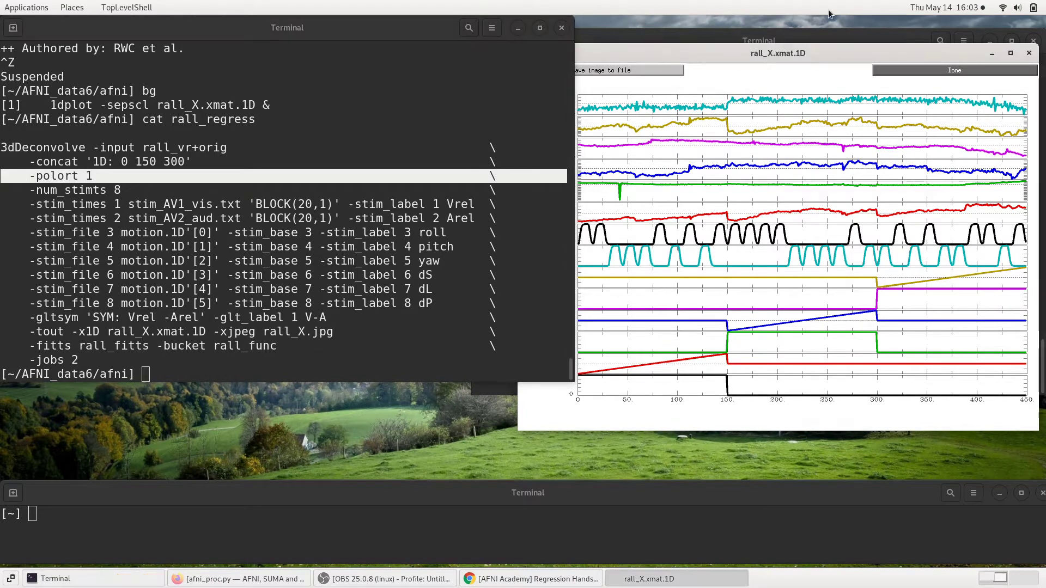
pyautogui.click(788, 45)
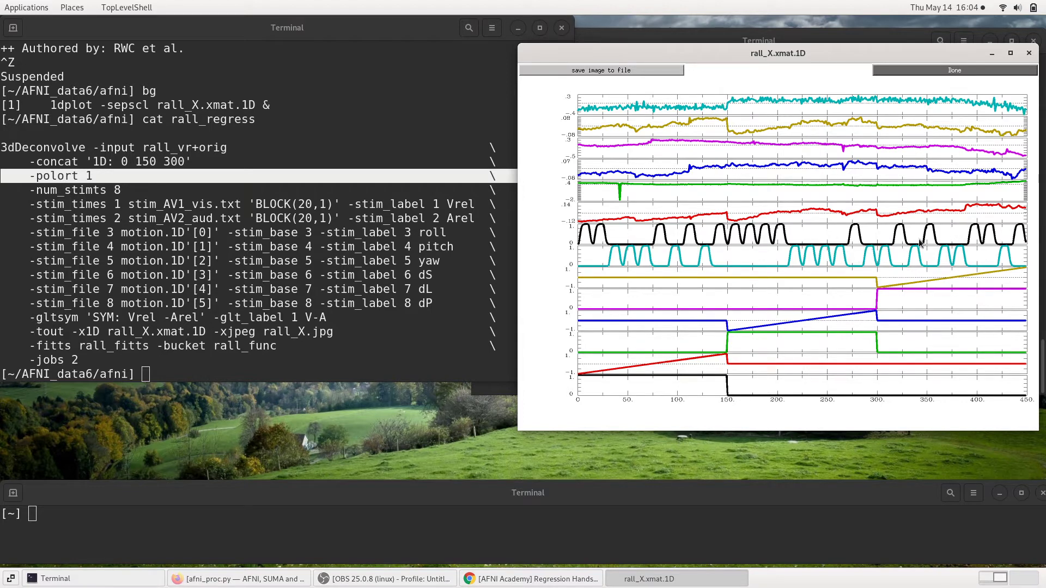
pyautogui.hotkey('alt', 'Tab')
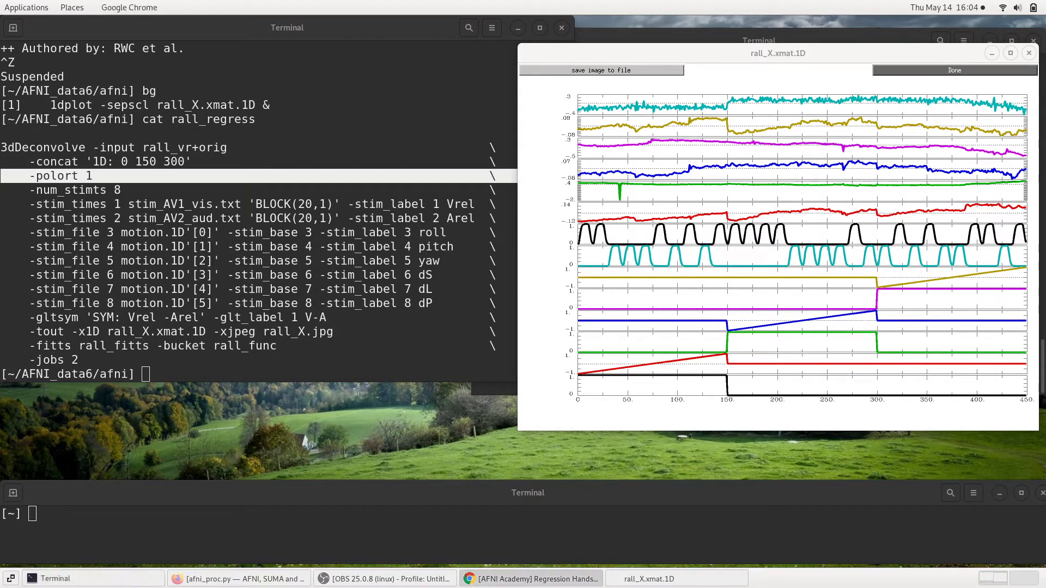
pyautogui.hotkey('alt', 'Tab')
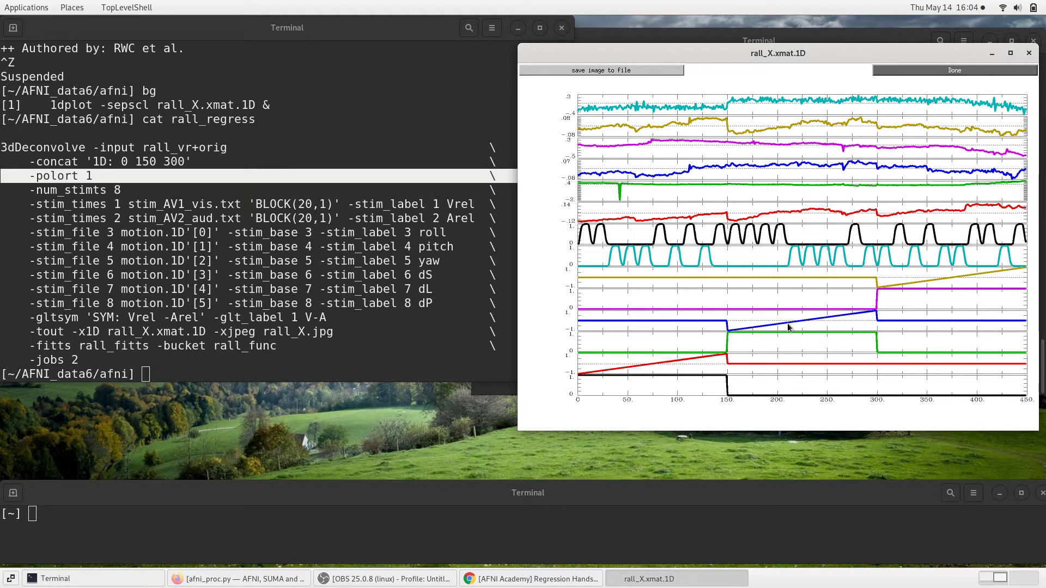
pyautogui.click(438, 373)
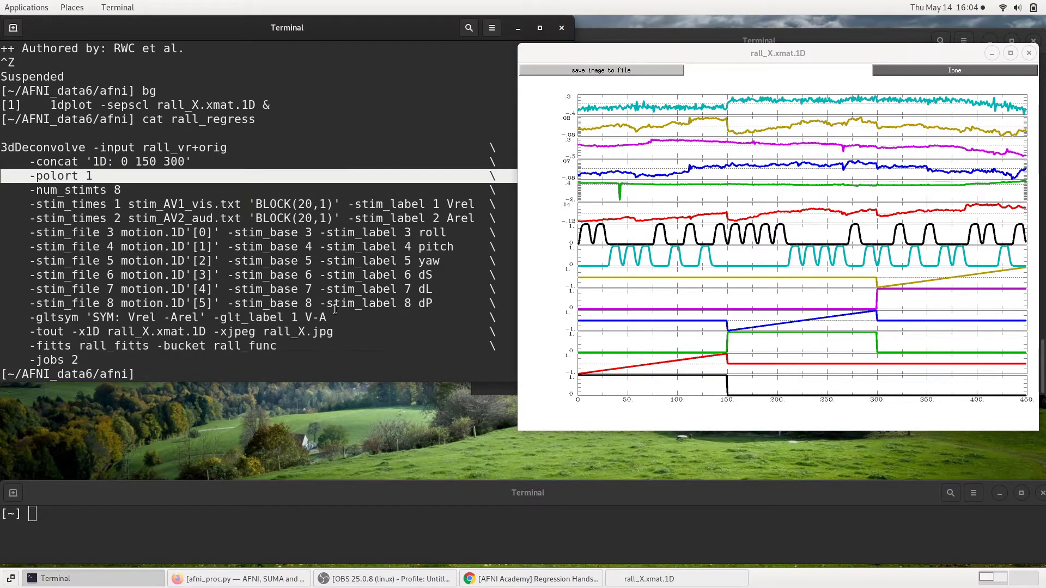
pyautogui.press('Return')
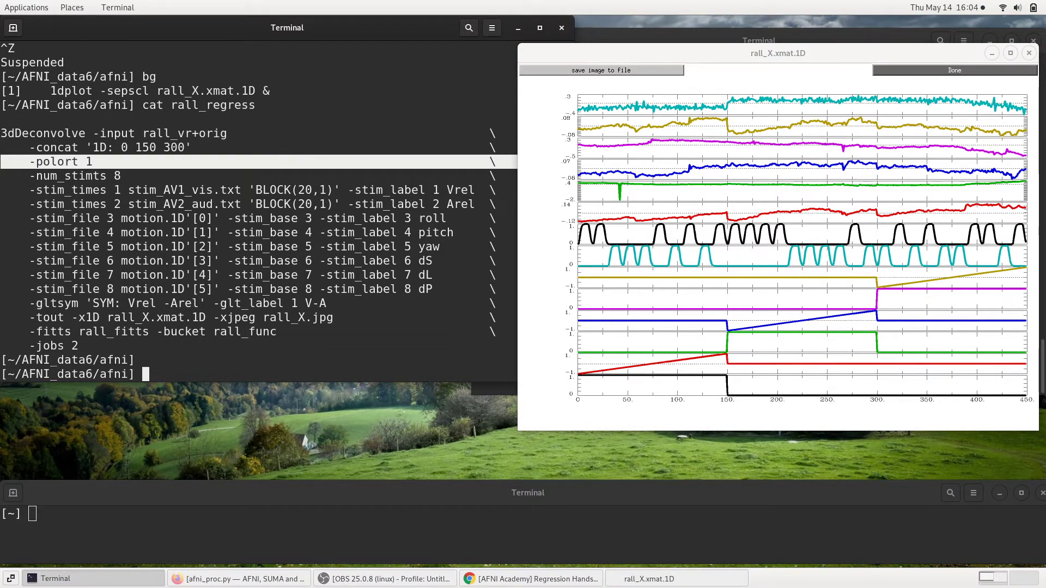
# - Recall the 1dplot command and append the column selector '[6,7]' to rall_X.xmat.1D
pyautogui.press('Up')
pyautogui.press('Up')
pyautogui.press('Up')
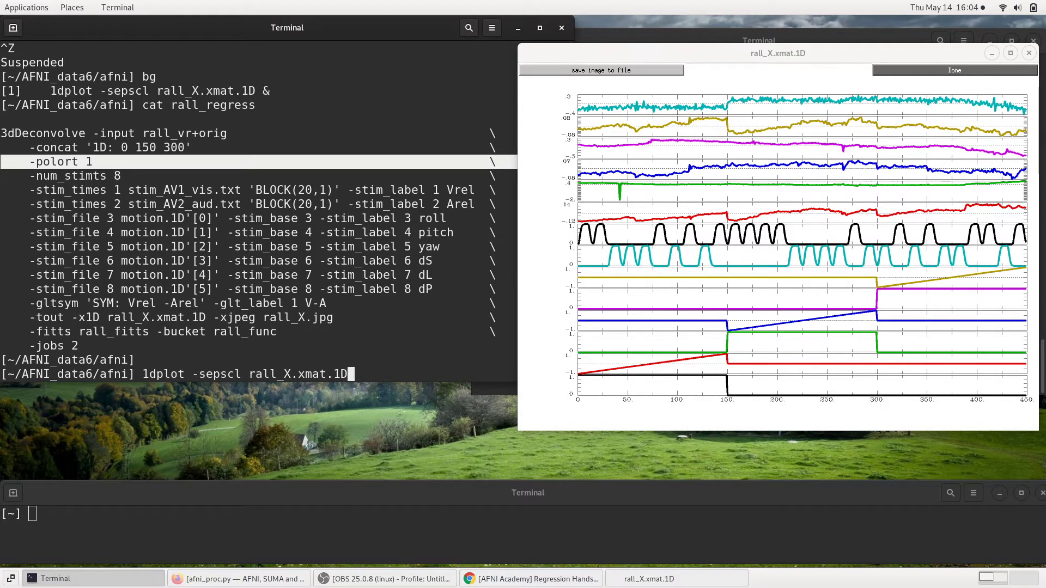
pyautogui.click(645, 377)
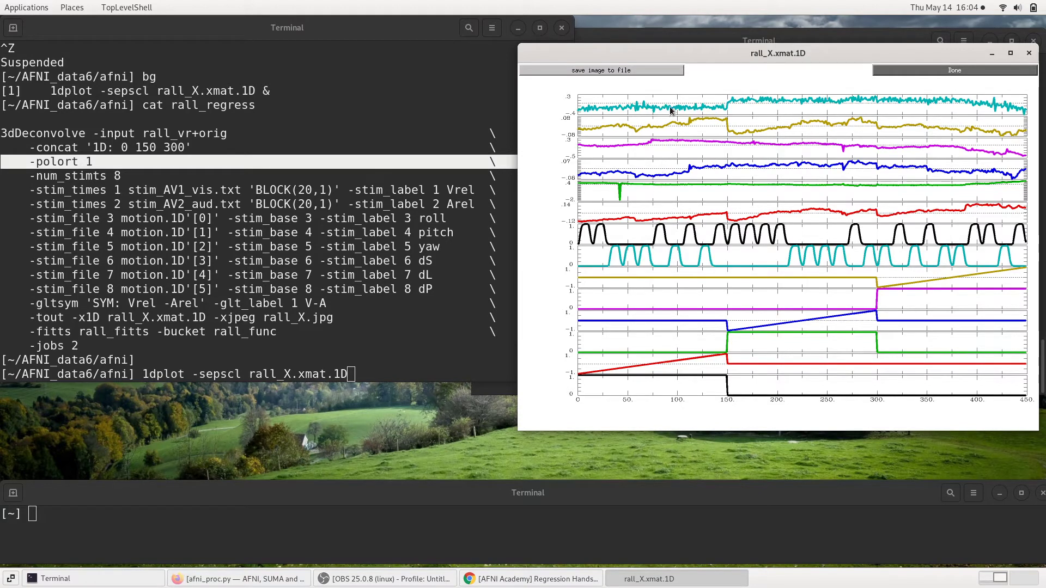
pyautogui.click(334, 238)
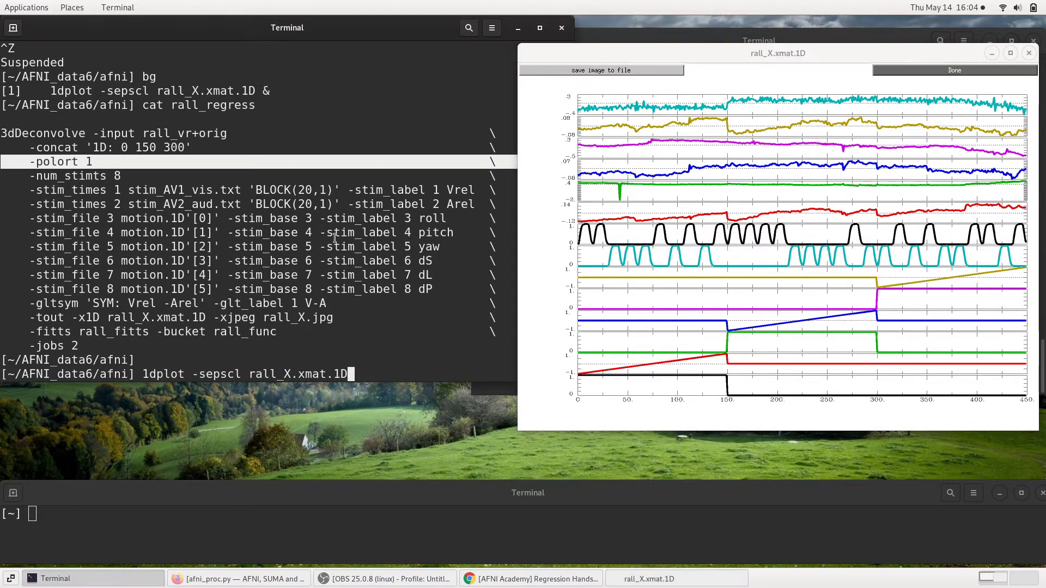
pyautogui.write("'[6,76")
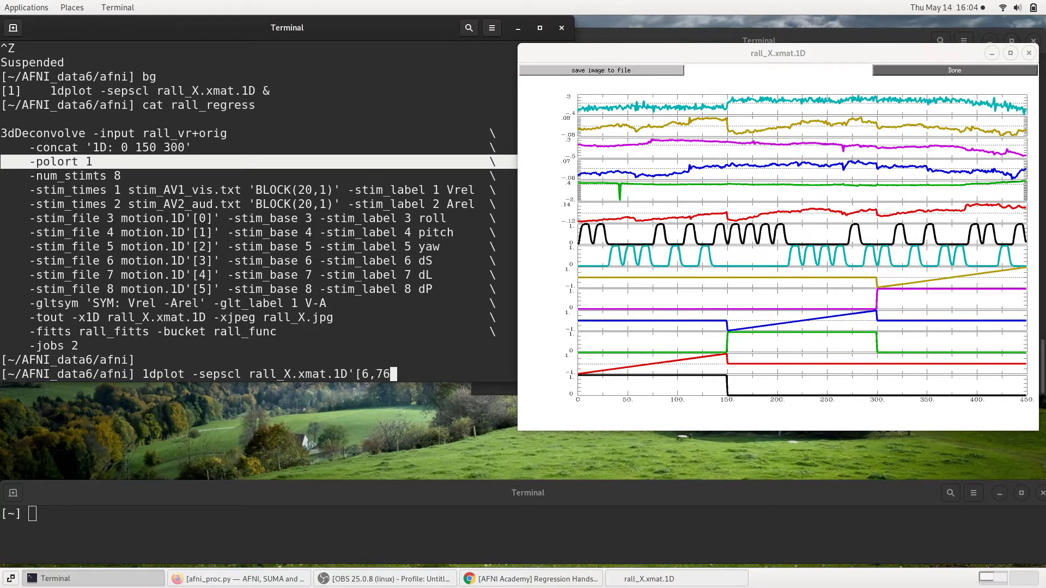
pyautogui.press('BackSpace')
pyautogui.write("]'")
pyautogui.moveTo(355, 373); pyautogui.dragTo(386, 373)
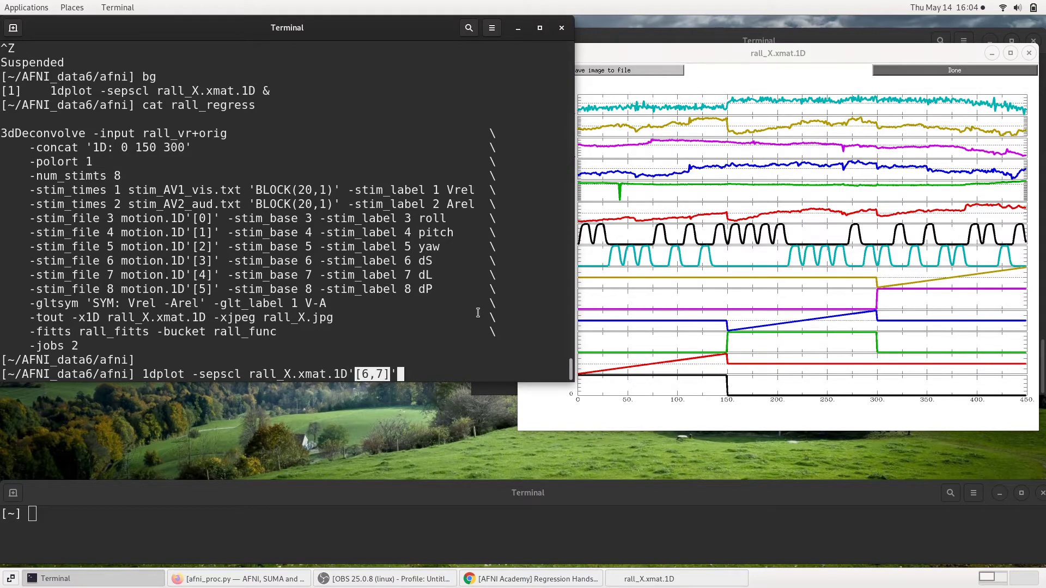
pyautogui.click(363, 374)
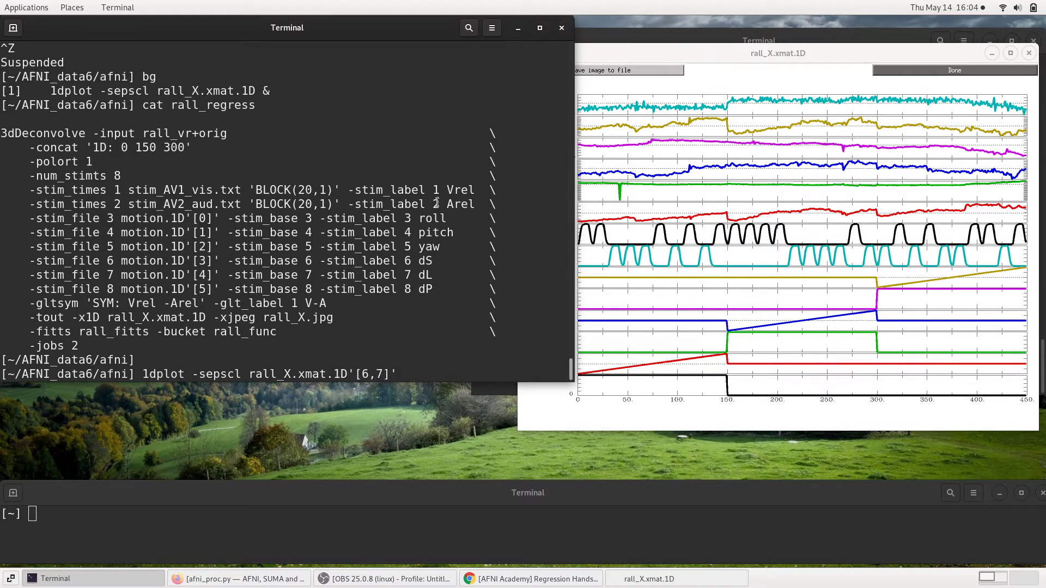
# - Run the [6,7] plot in the background and widen its window across the middle
pyautogui.write('&')
pyautogui.press('Return')
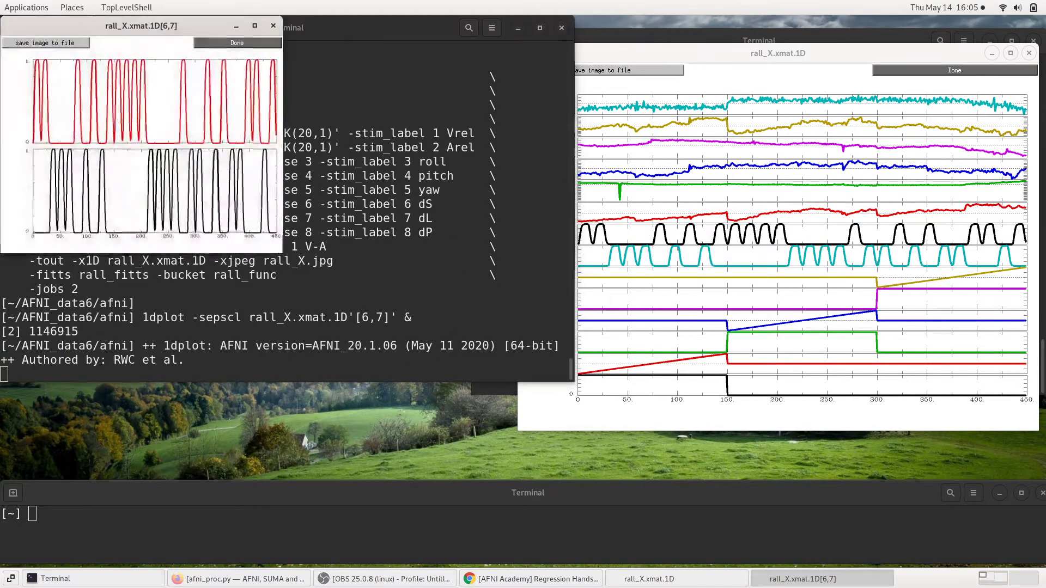
pyautogui.moveTo(164, 26); pyautogui.dragTo(657, 234)
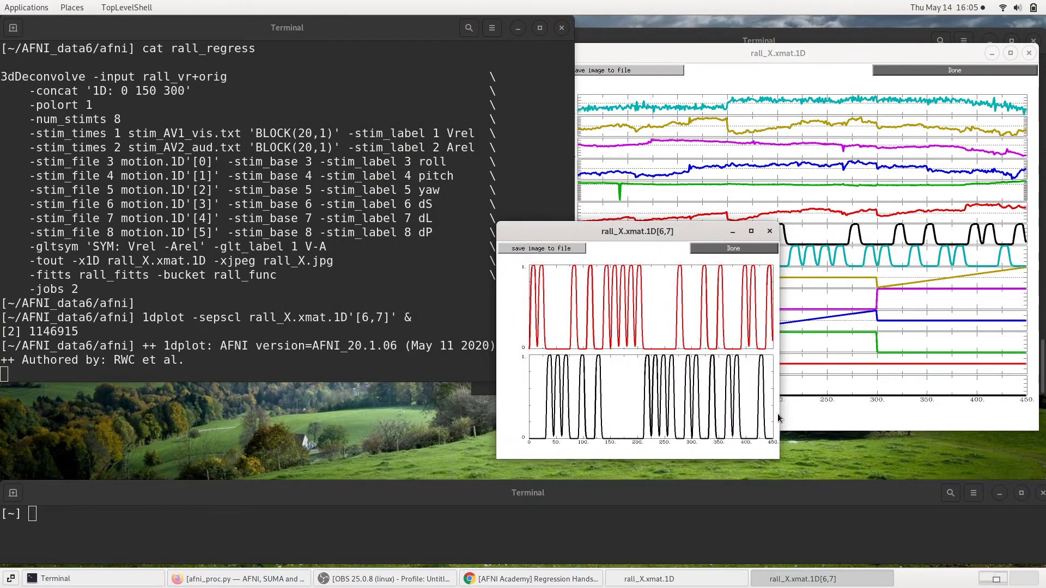
pyautogui.moveTo(779, 417); pyautogui.dragTo(1032, 417)
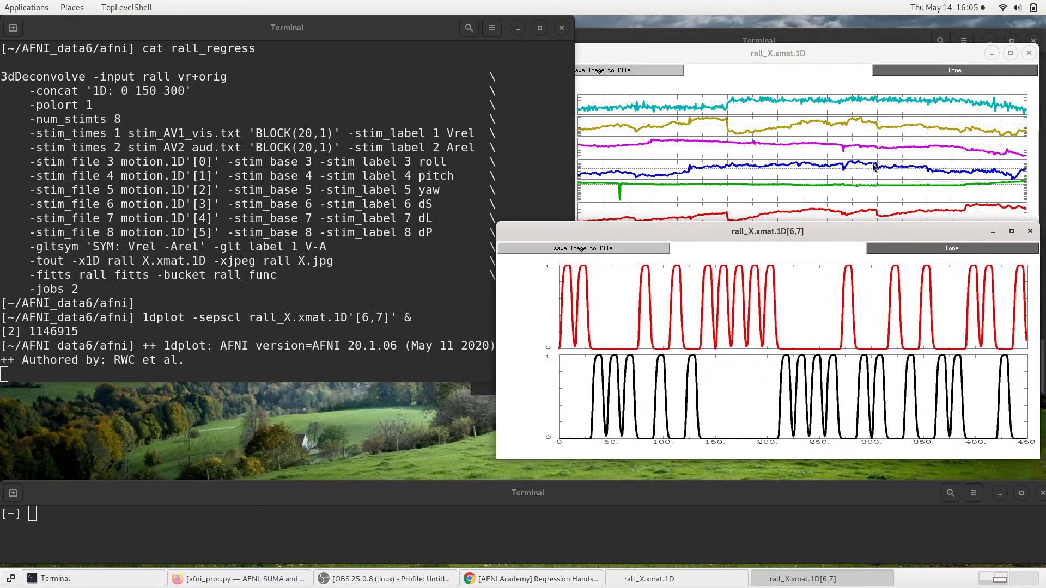
# - Widen the full design matrix plot and nudge the [6,7] plot into place beneath it
pyautogui.moveTo(749, 48); pyautogui.dragTo(754, 24)
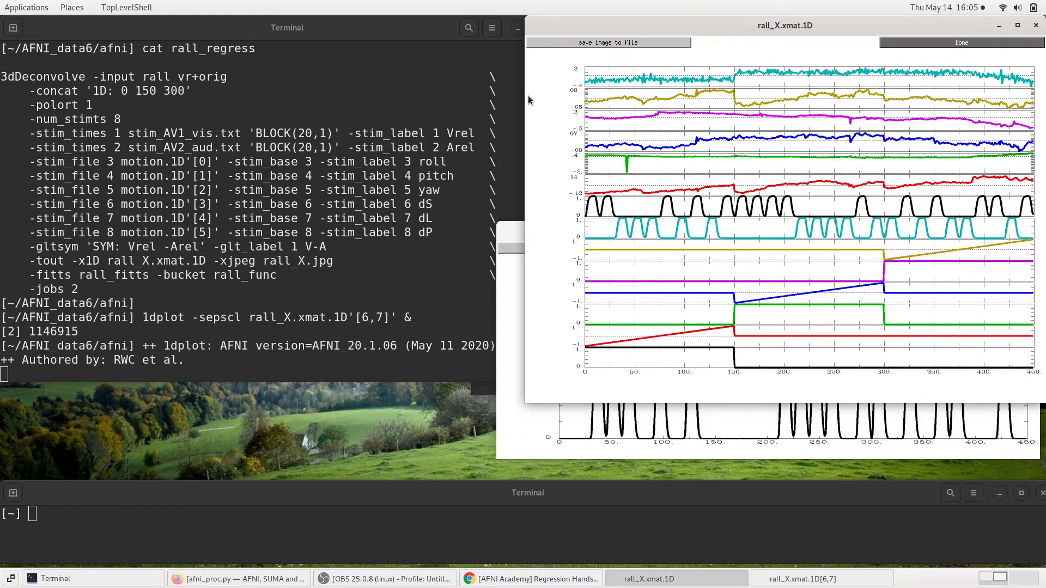
pyautogui.moveTo(526, 98); pyautogui.dragTo(493, 98)
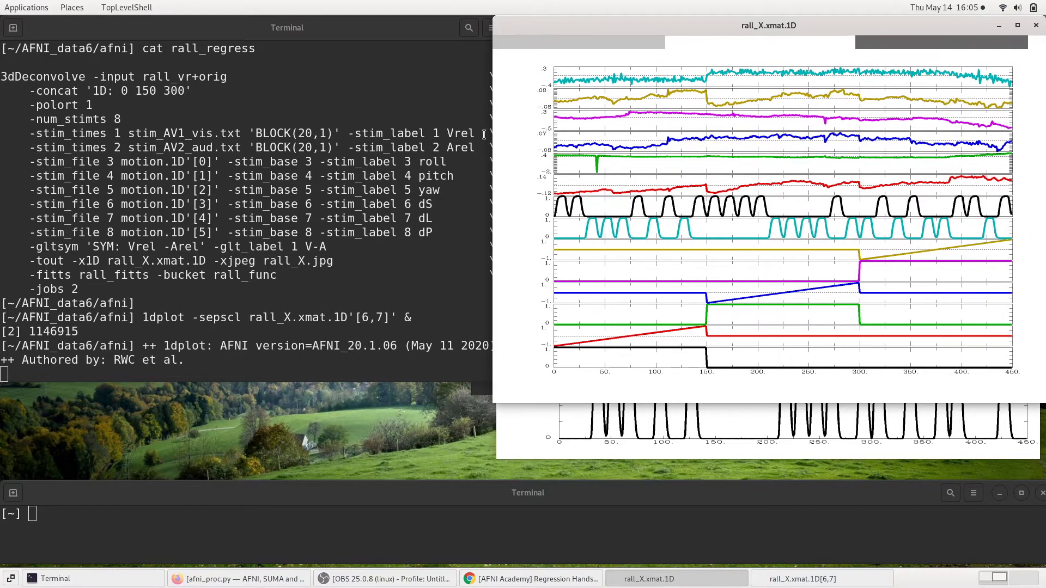
pyautogui.click(566, 427)
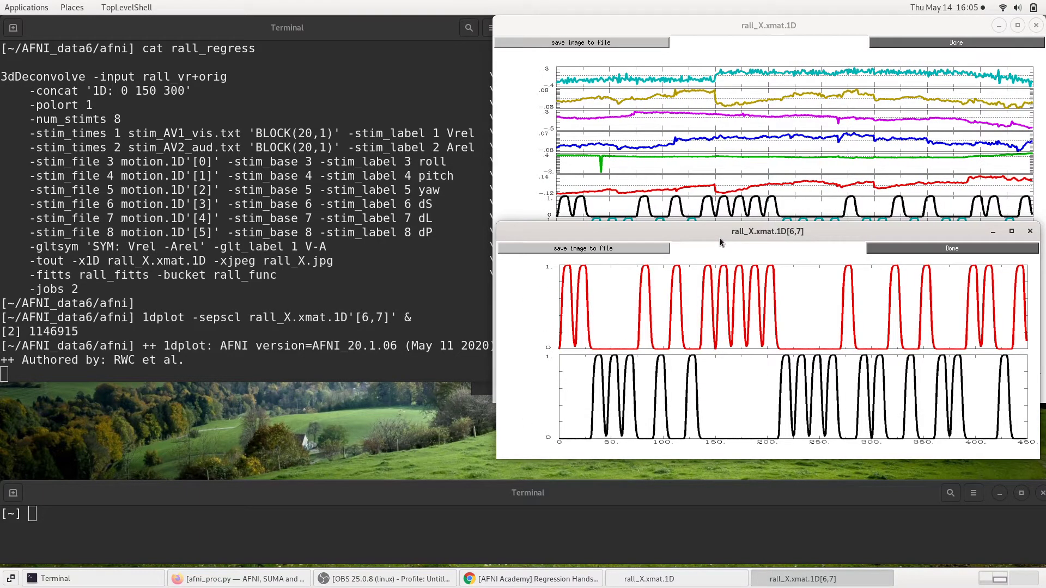
pyautogui.moveTo(720, 238); pyautogui.dragTo(713, 245)
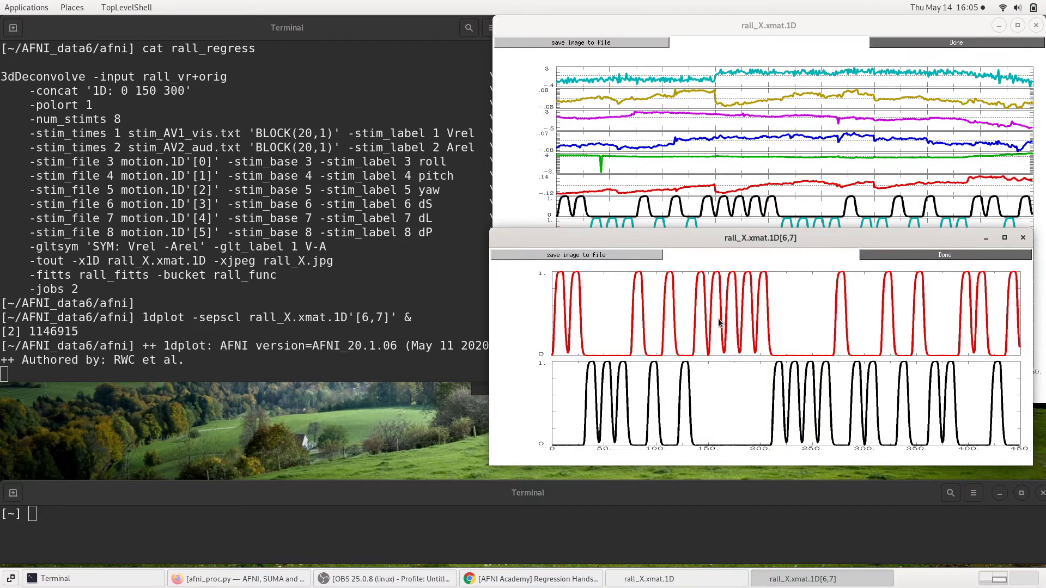
pyautogui.click(187, 335)
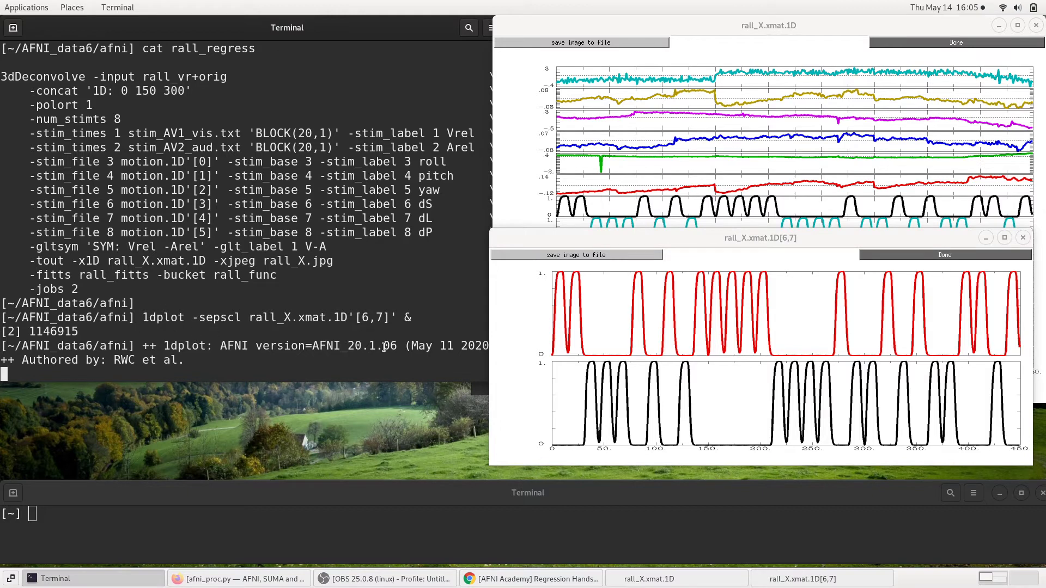
pyautogui.click(651, 340)
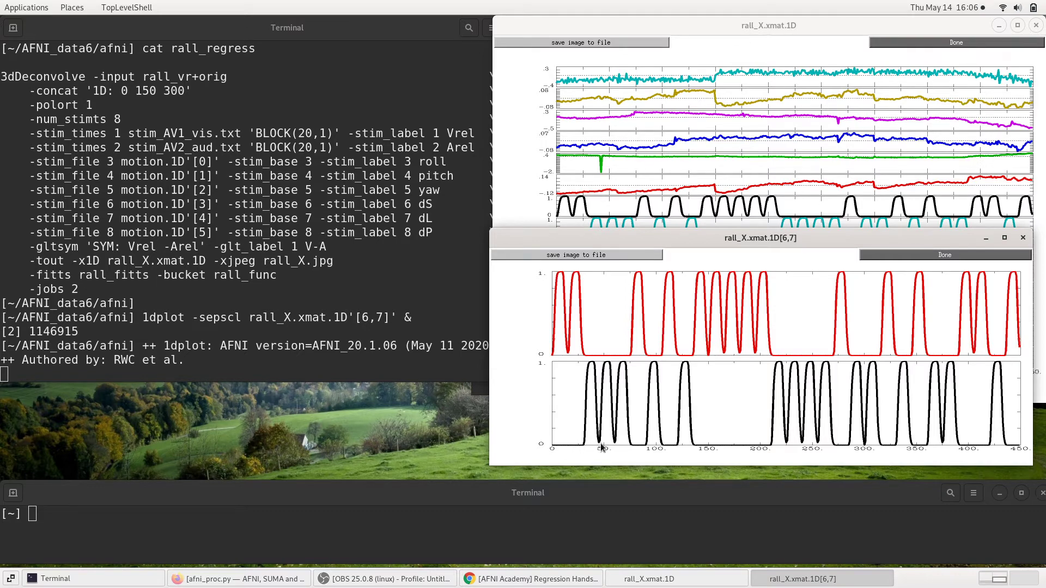
# - Highlight the 20,1 block parameters and the word BLOCK in the stim_times line
pyautogui.click(371, 232)
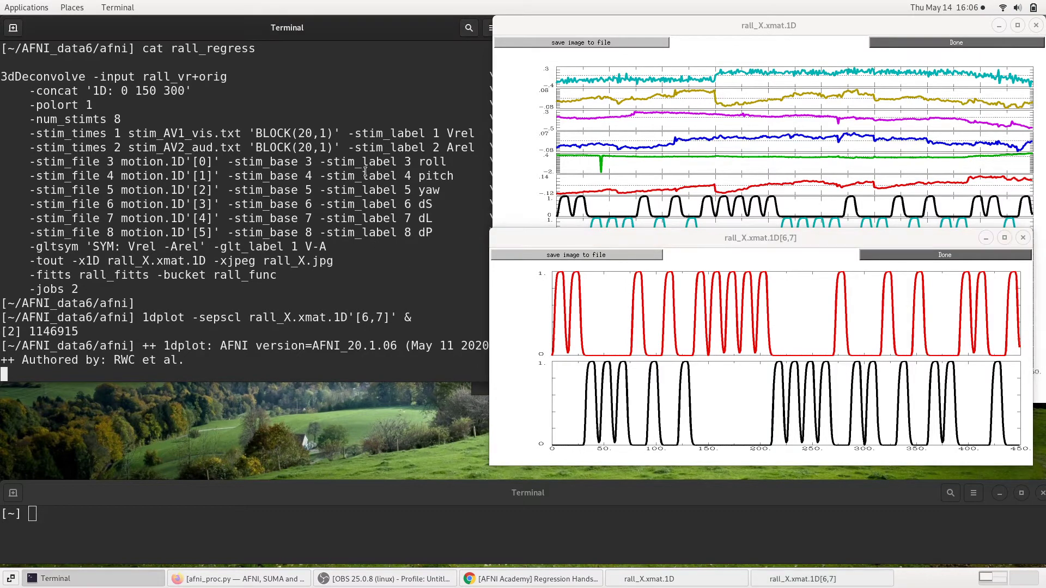
pyautogui.doubleClick(303, 133)
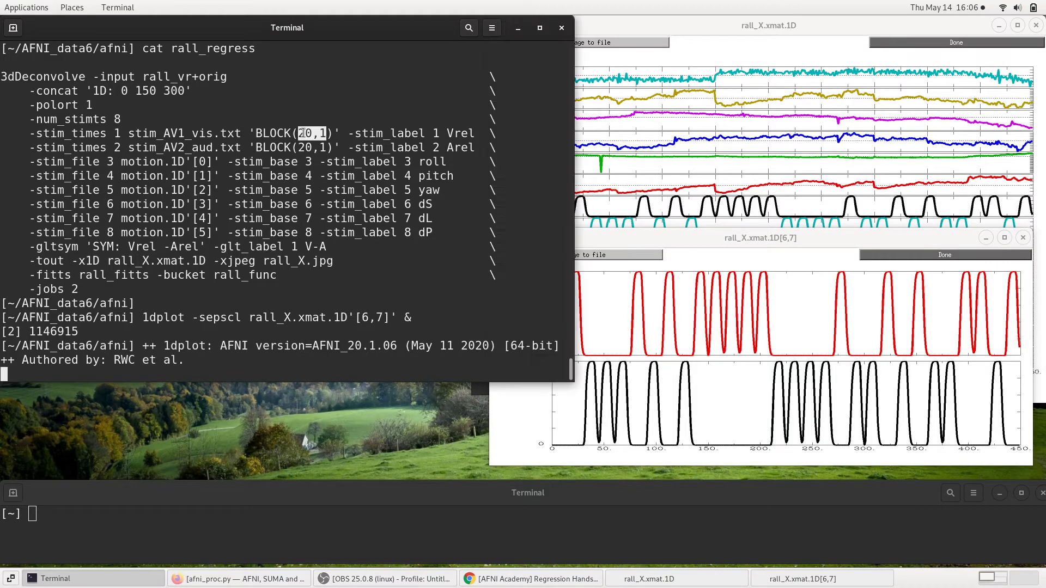
pyautogui.click(308, 135)
pyautogui.moveTo(311, 135); pyautogui.dragTo(296, 133)
pyautogui.doubleClick(267, 133)
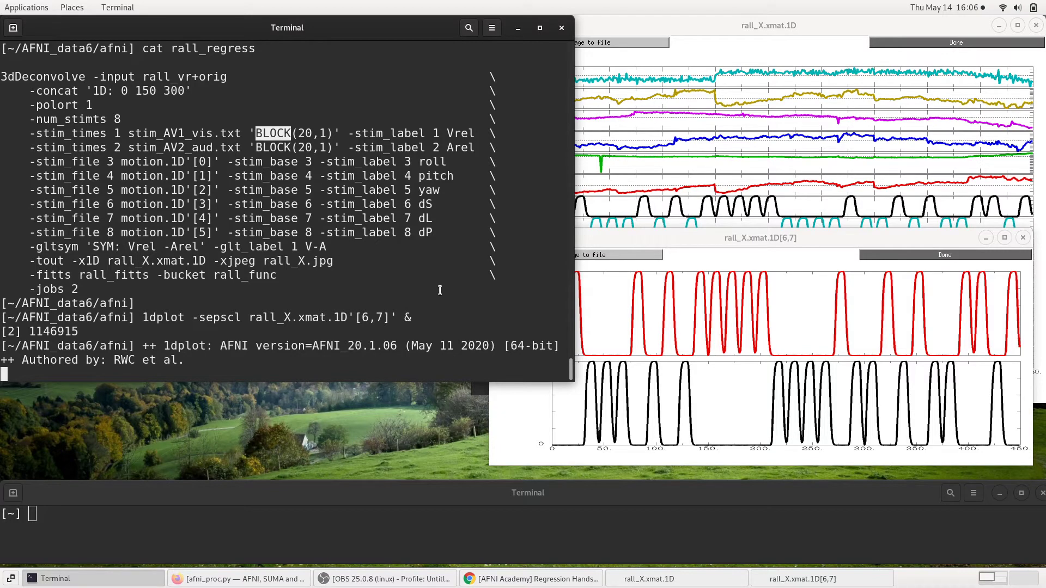
pyautogui.doubleClick(279, 131)
# - Compare BLOCK with the [6,7] plot, then raise the full rall_X.xmat.1D plot above it
pyautogui.click(514, 413)
pyautogui.click(502, 417)
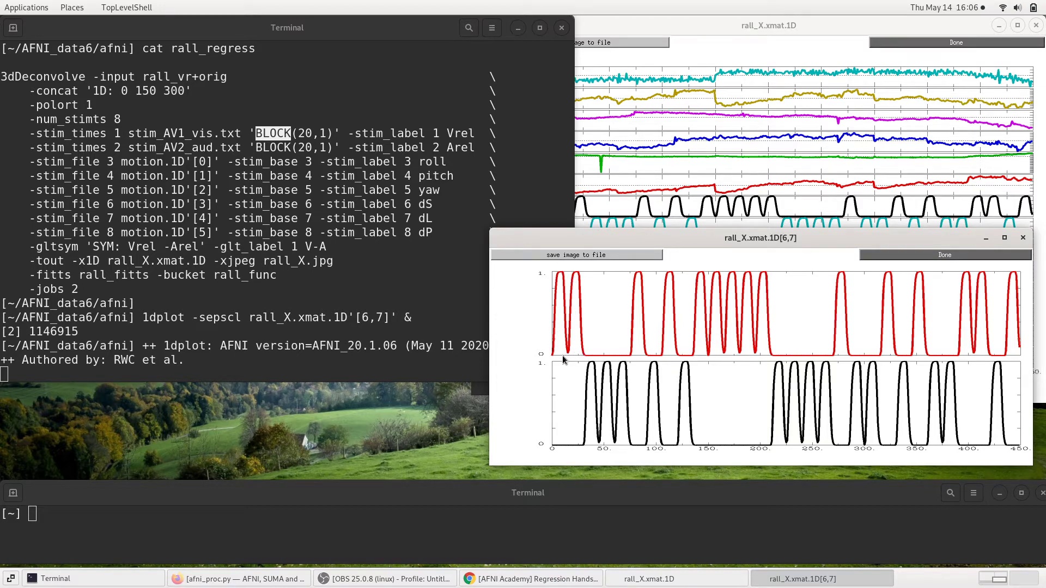
pyautogui.click(278, 149)
pyautogui.click(275, 133)
pyautogui.doubleClick(275, 133)
pyautogui.click(518, 414)
pyautogui.click(435, 246)
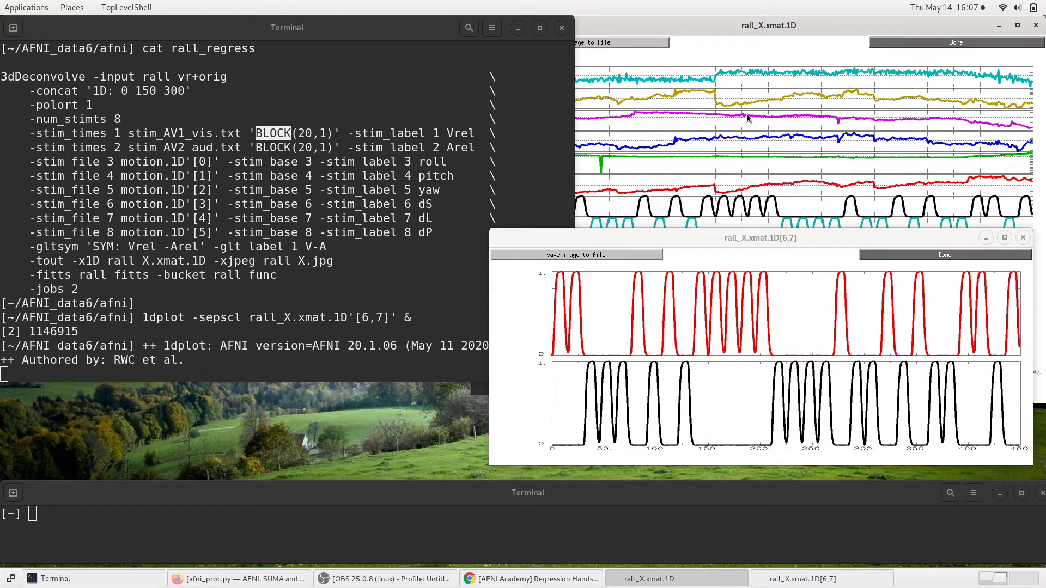
pyautogui.click(738, 18)
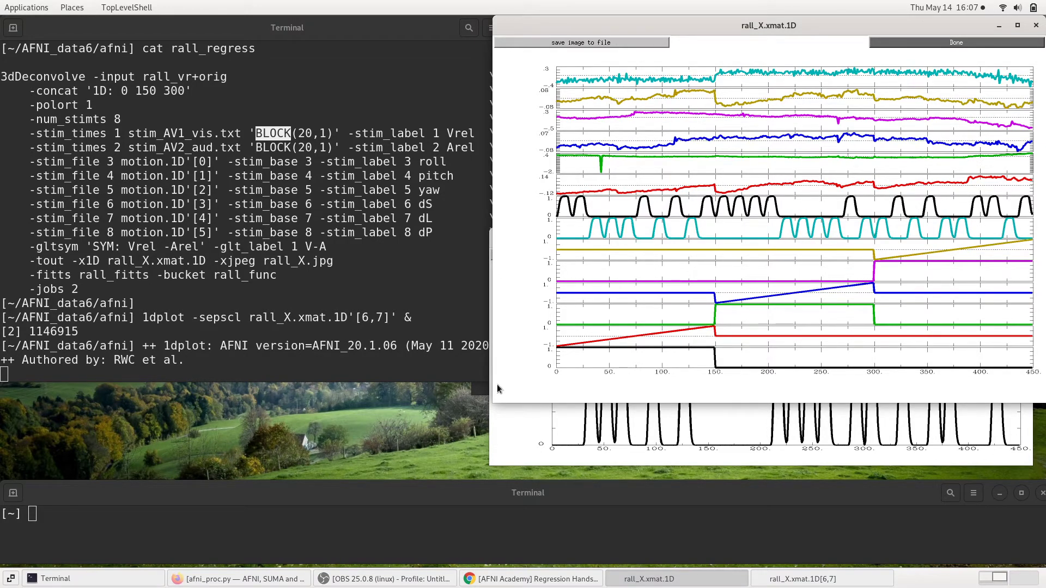
# - Drag the [6,7] regressor plot lower, raise the rall_X.xmat.1D matrix plot, then return to the Terminal
pyautogui.click(511, 442)
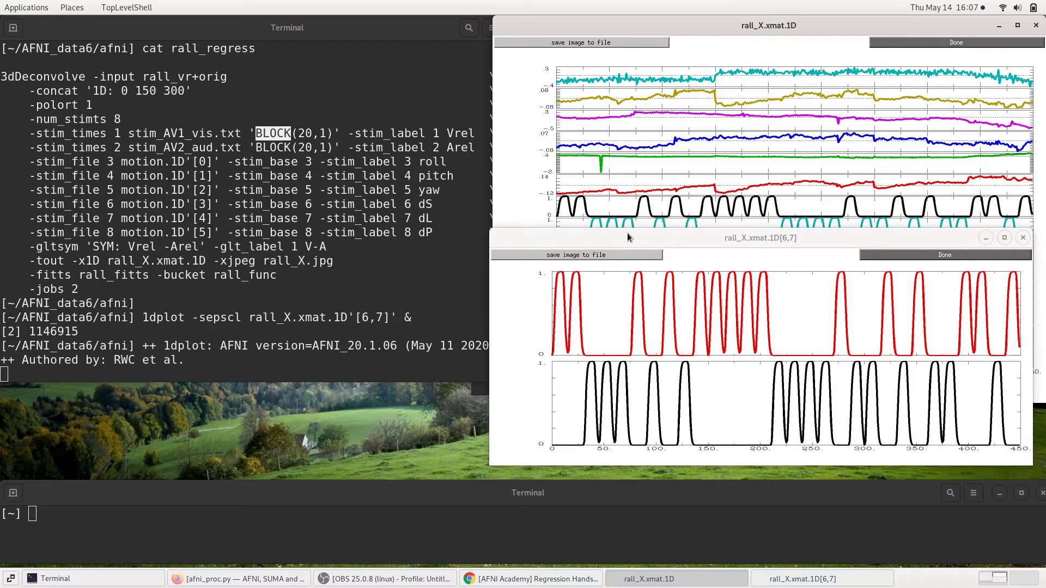
pyautogui.moveTo(626, 237); pyautogui.dragTo(622, 304)
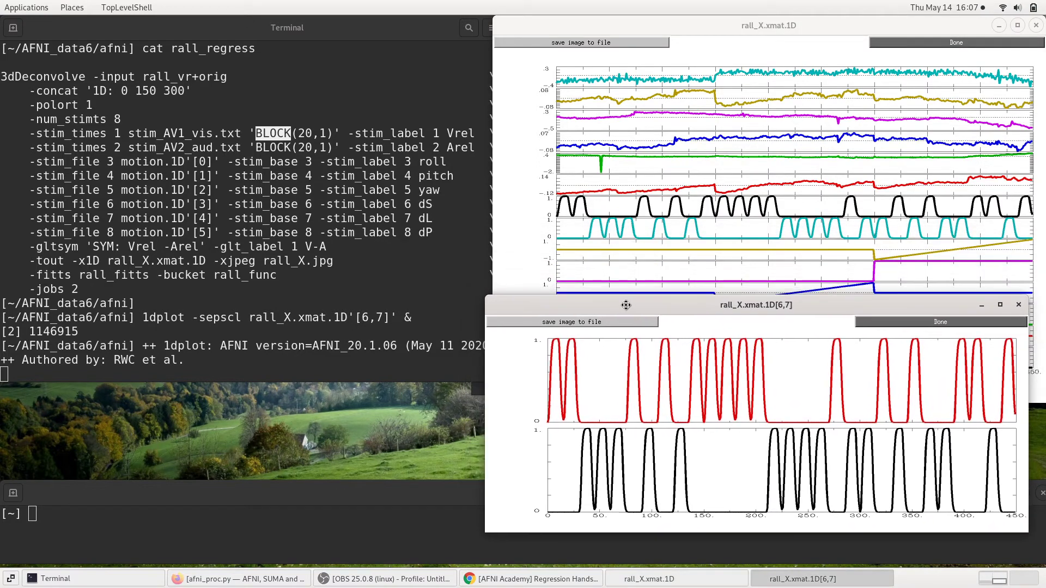
pyautogui.click(517, 194)
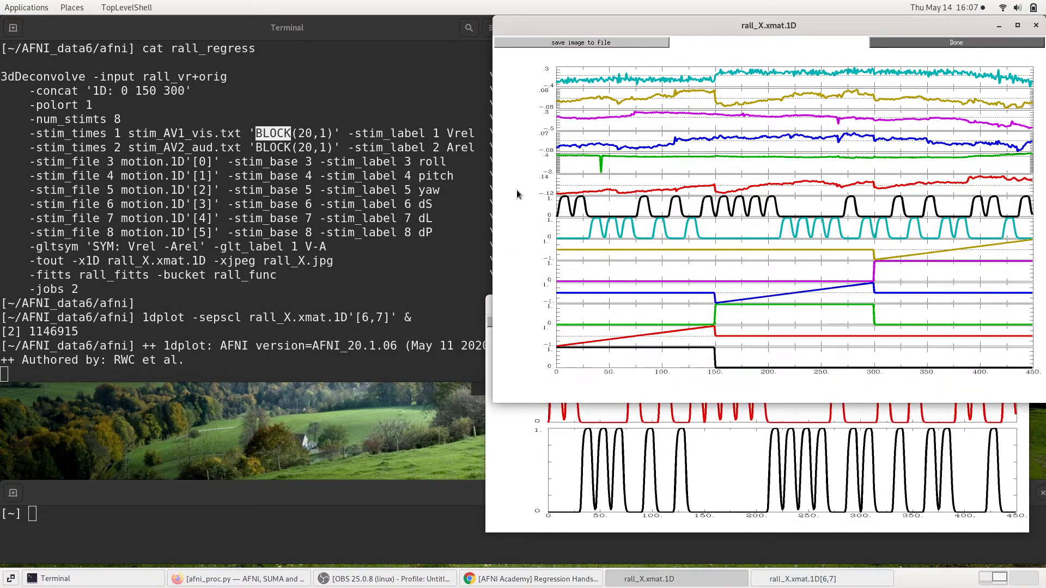
pyautogui.click(496, 219)
pyautogui.click(201, 209)
# - Launch the AFNI viewer by running afni at a fresh terminal prompt
pyautogui.click(200, 211)
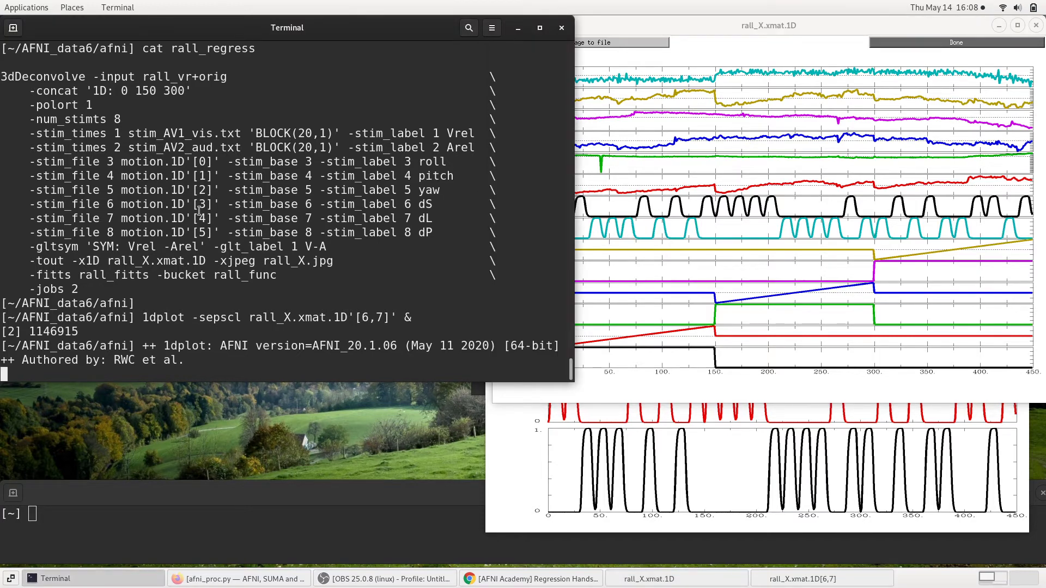
pyautogui.press('Return')
pyautogui.press('Return')
pyautogui.write('afni] afni')
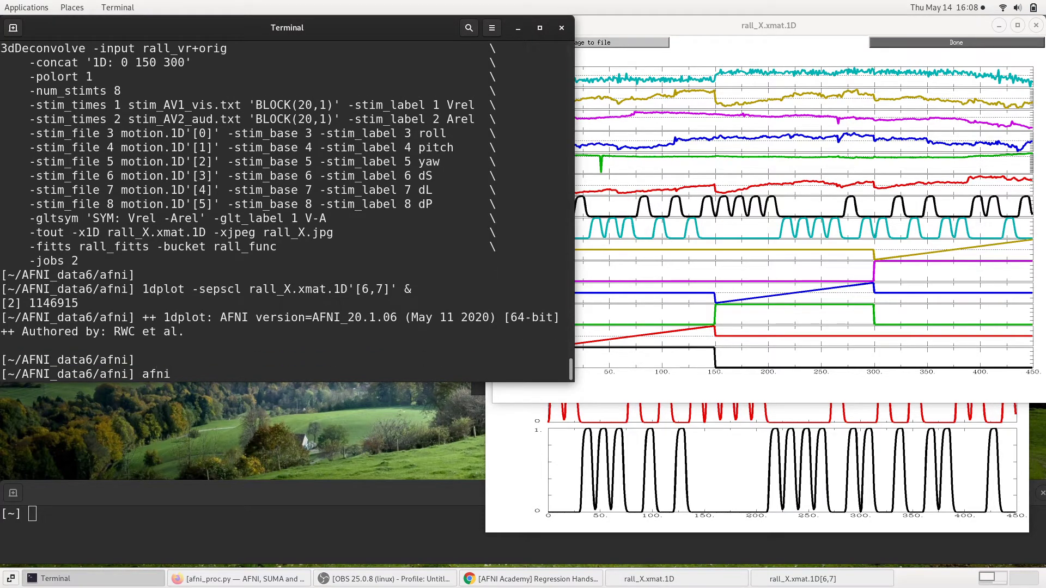
pyautogui.press('Return')
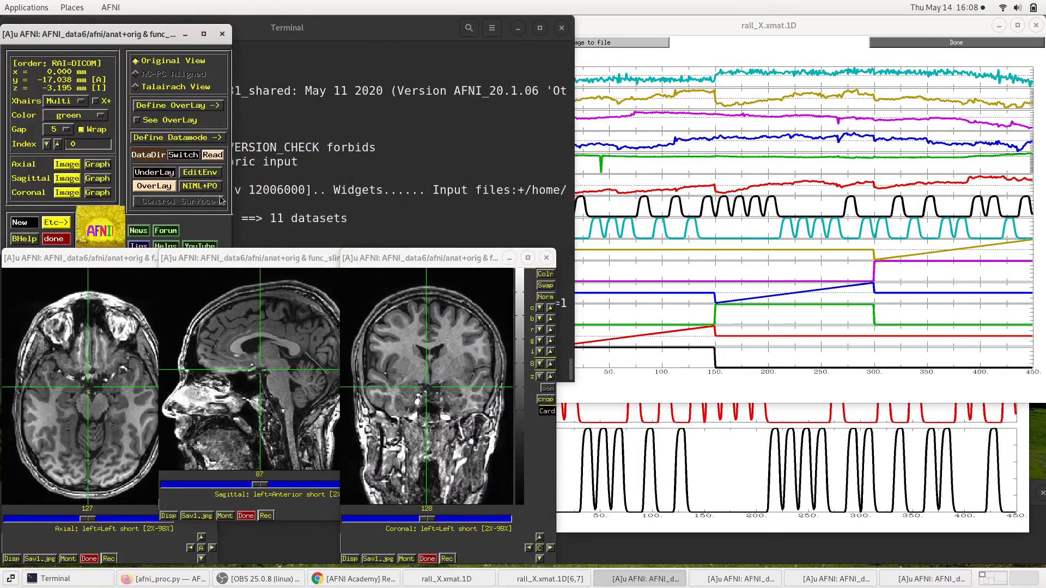
# - Close the axial and coronal image views and pick epi_r1 from the underlay list
pyautogui.press('q')
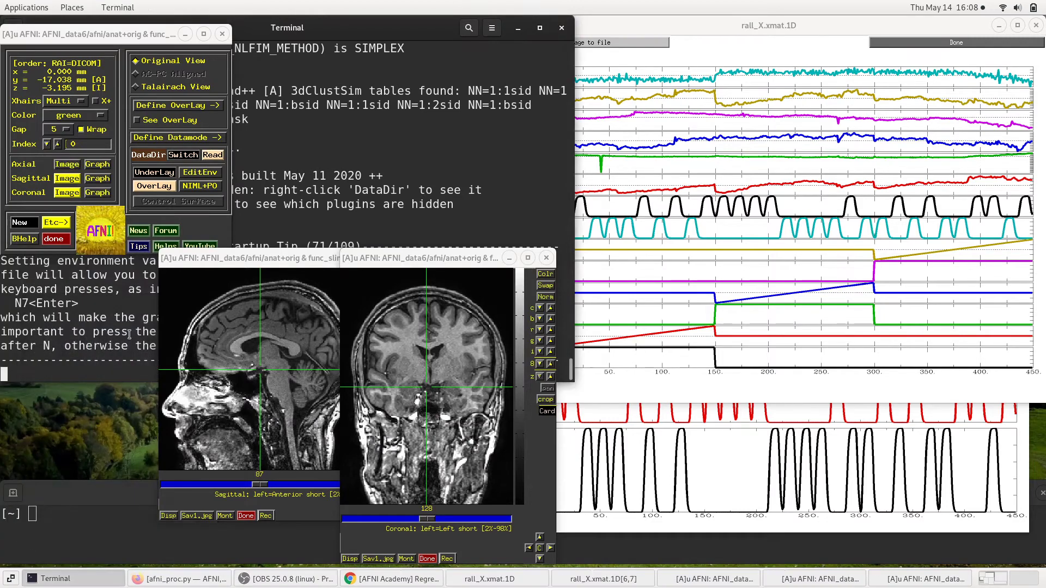
pyautogui.press('q')
pyautogui.press('q')
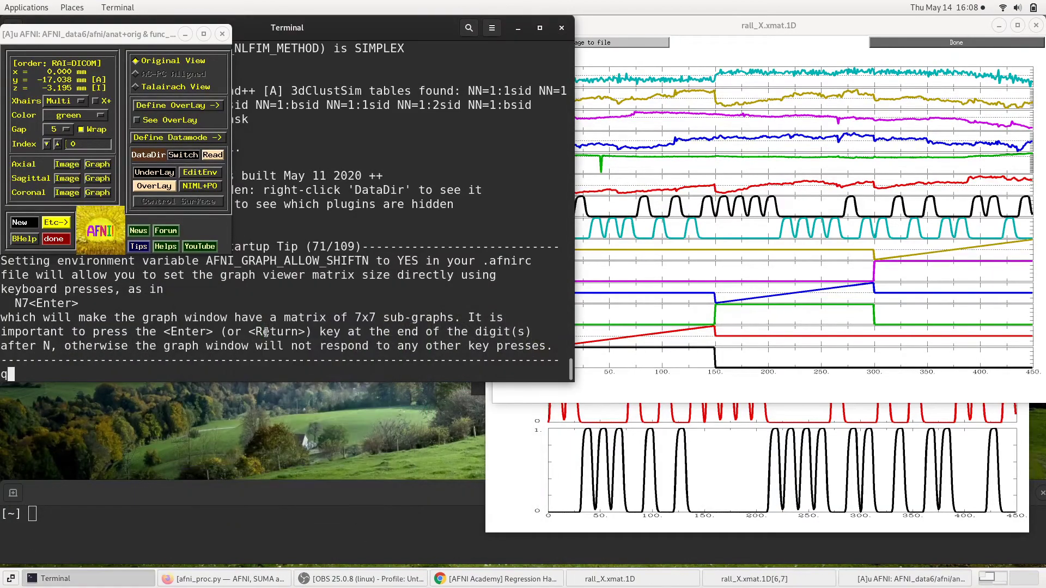
pyautogui.moveTo(136, 31); pyautogui.dragTo(151, 22)
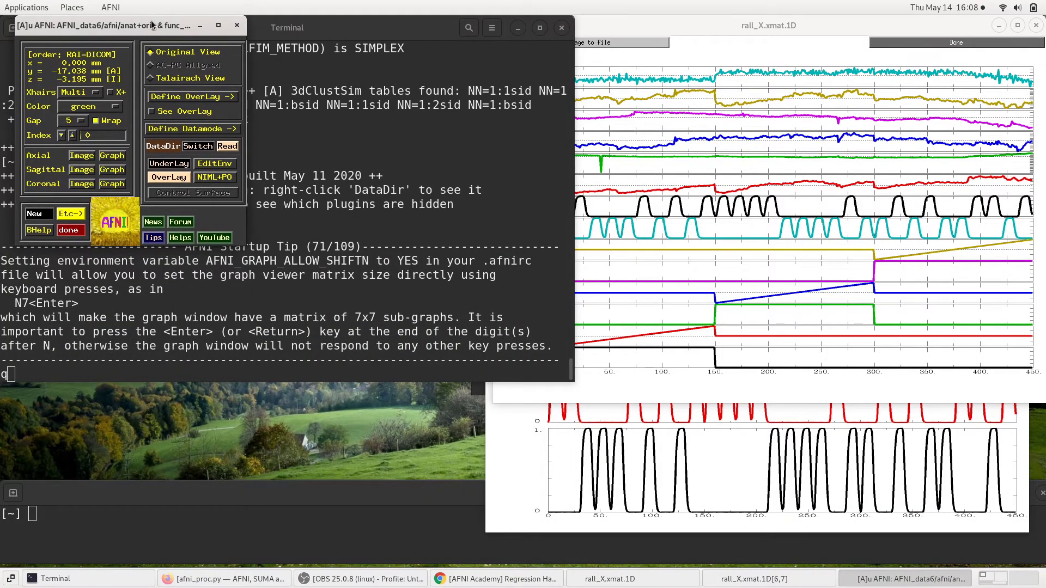
pyautogui.click(171, 165)
pyautogui.click(214, 225)
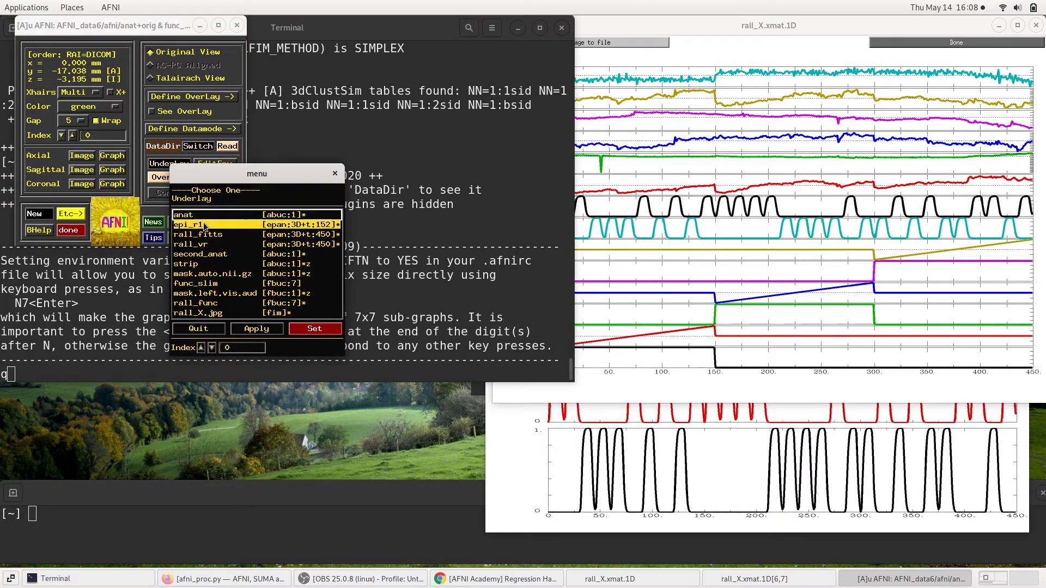
# - Apply epi_r1 as underlay and open its axial image beside the controller
pyautogui.click(309, 330)
pyautogui.click(86, 153)
pyautogui.moveTo(48, 30); pyautogui.dragTo(379, 32)
pyautogui.click(173, 136)
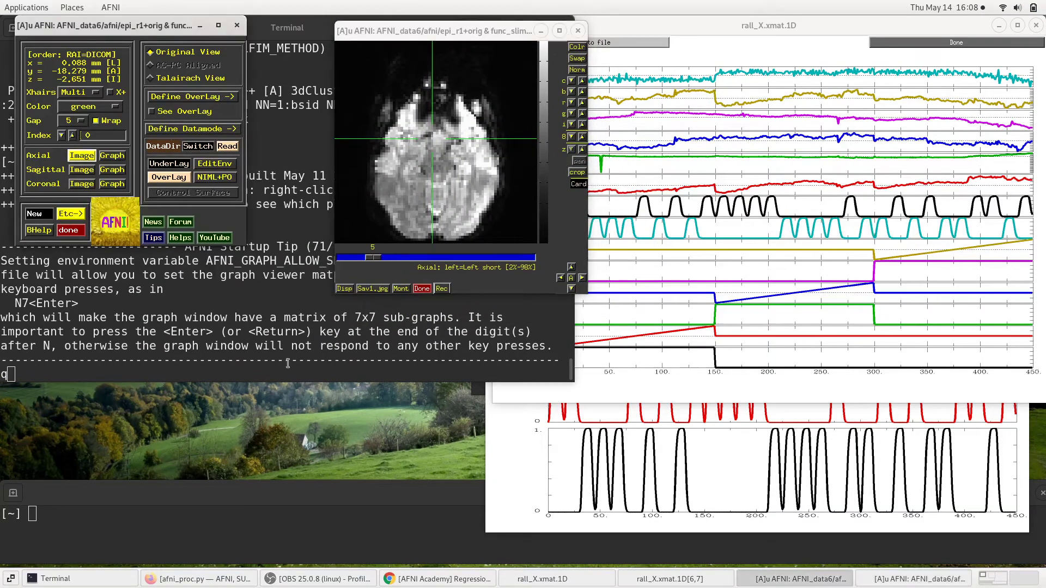
# - Close the [6,7] regressor plot and place a new axial time-series graph at upper right
pyautogui.click(585, 470)
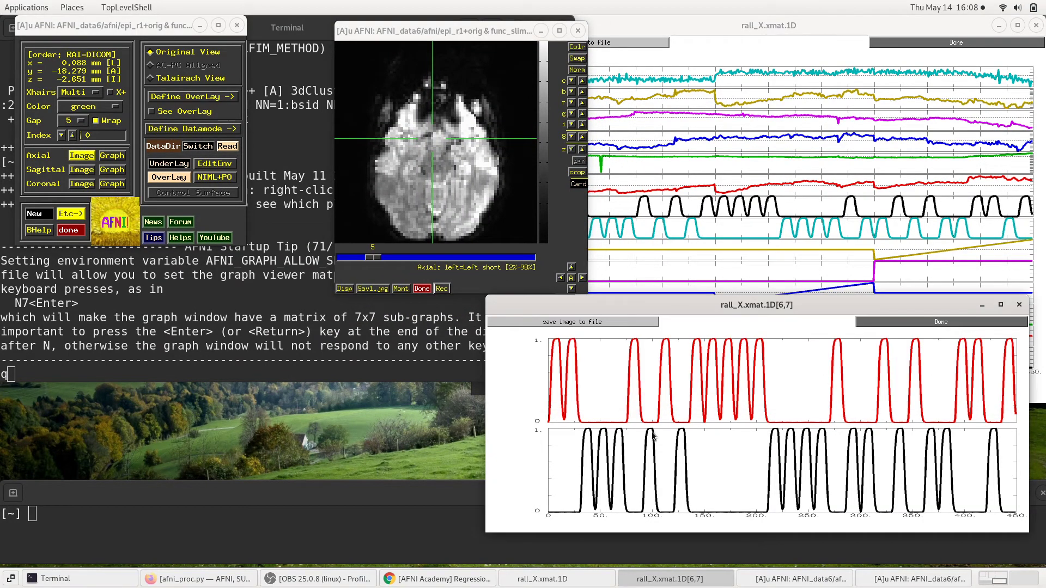
pyautogui.press('q')
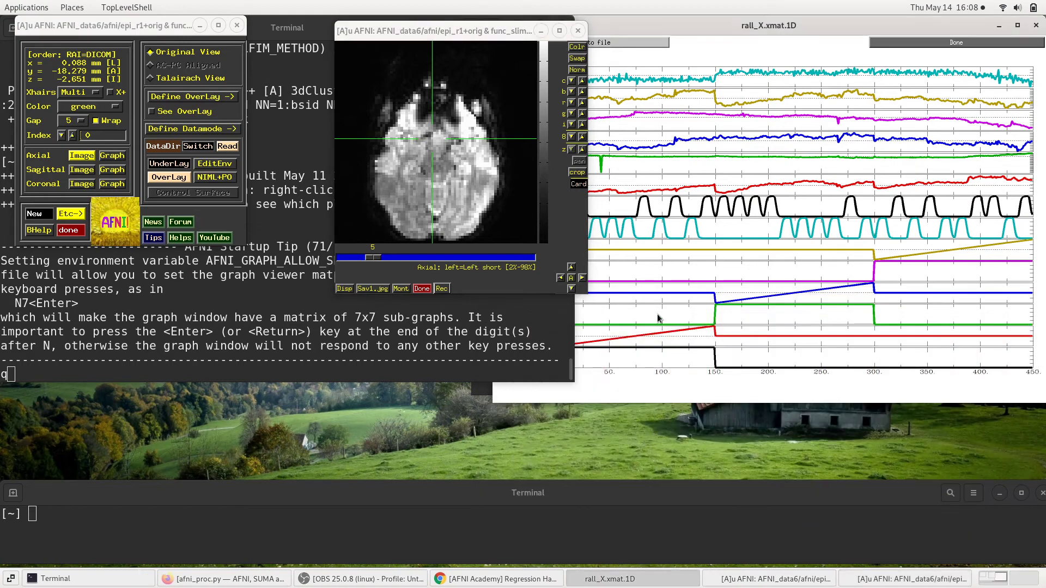
pyautogui.moveTo(723, 31); pyautogui.dragTo(696, 44)
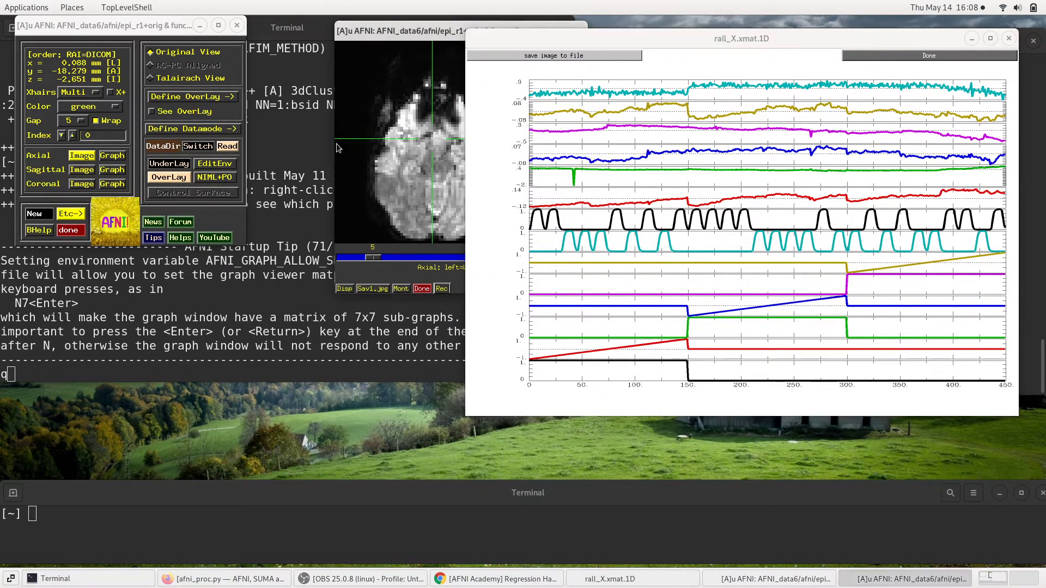
pyautogui.click(365, 275)
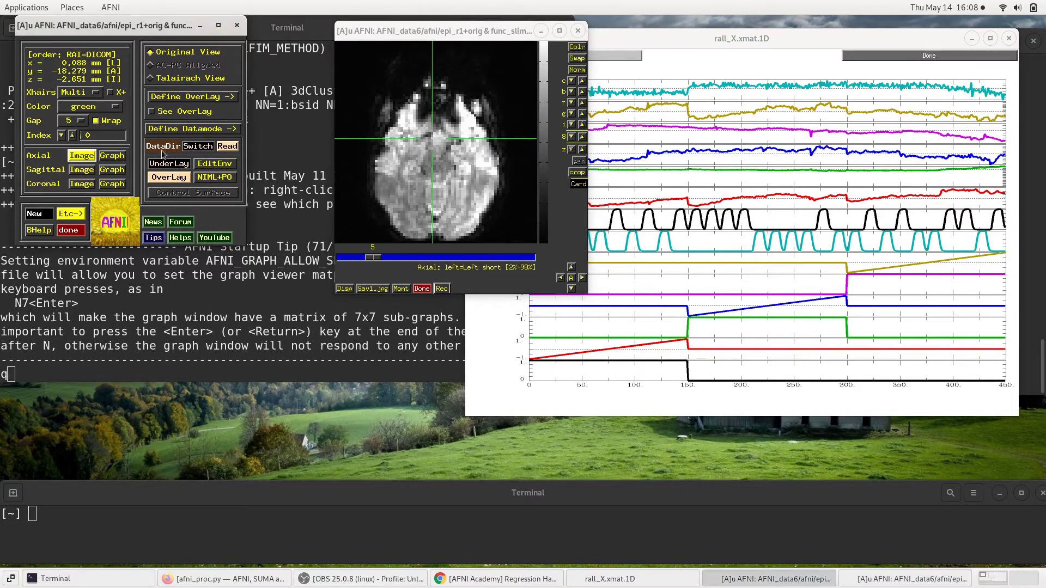
pyautogui.click(113, 159)
pyautogui.moveTo(66, 20); pyautogui.dragTo(762, 37)
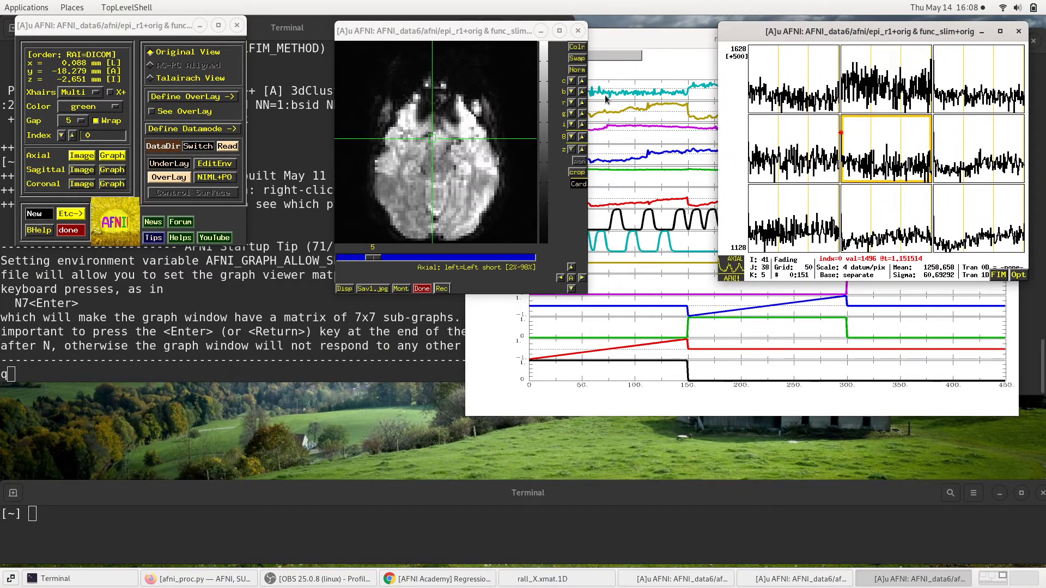
# - Jump the crosshair to voxel i j k 26 72 4 via the image's context menu
pyautogui.rightClick(446, 159)
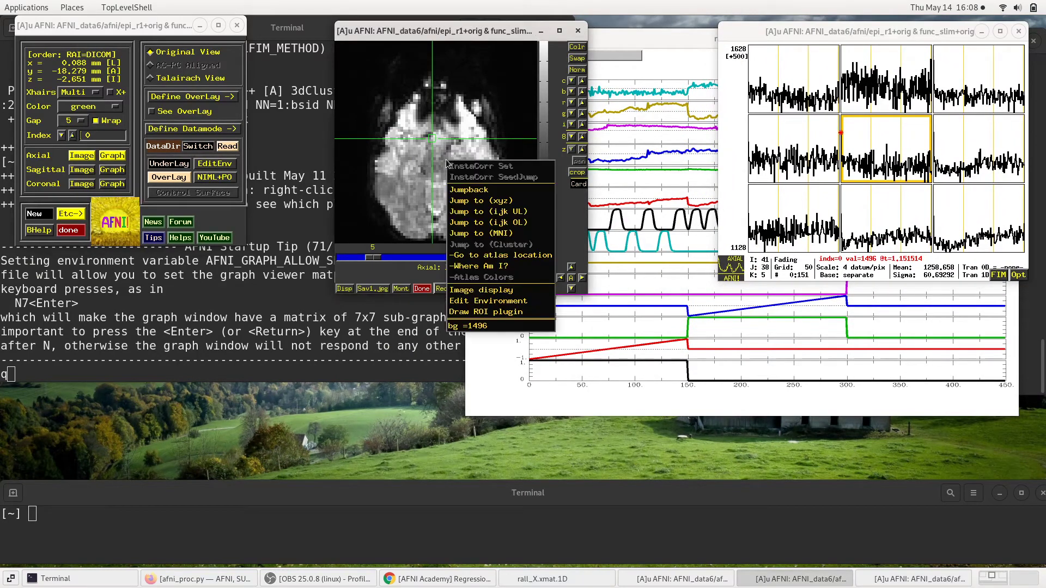
pyautogui.click(477, 212)
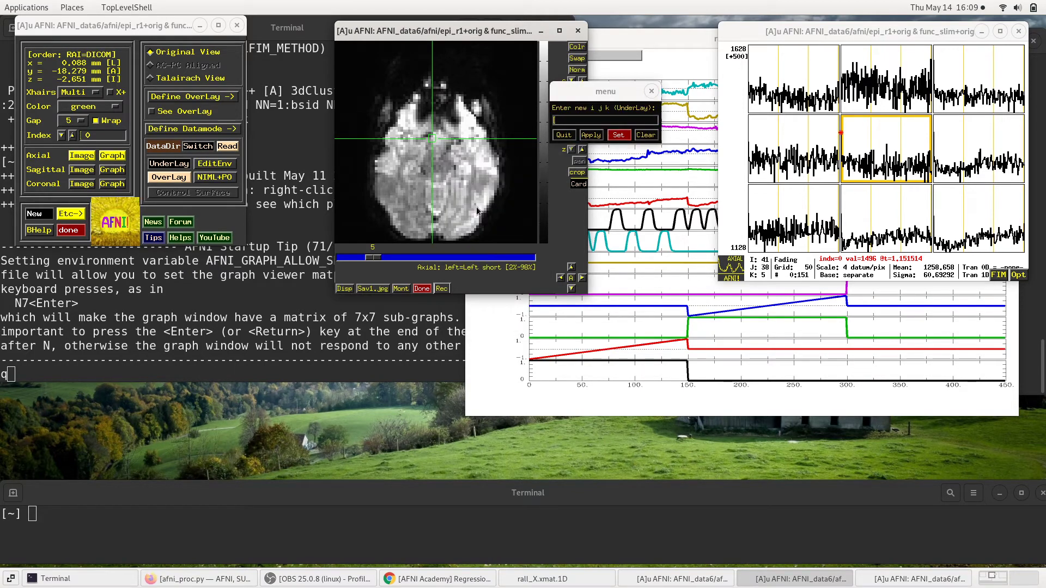
pyautogui.click(566, 120)
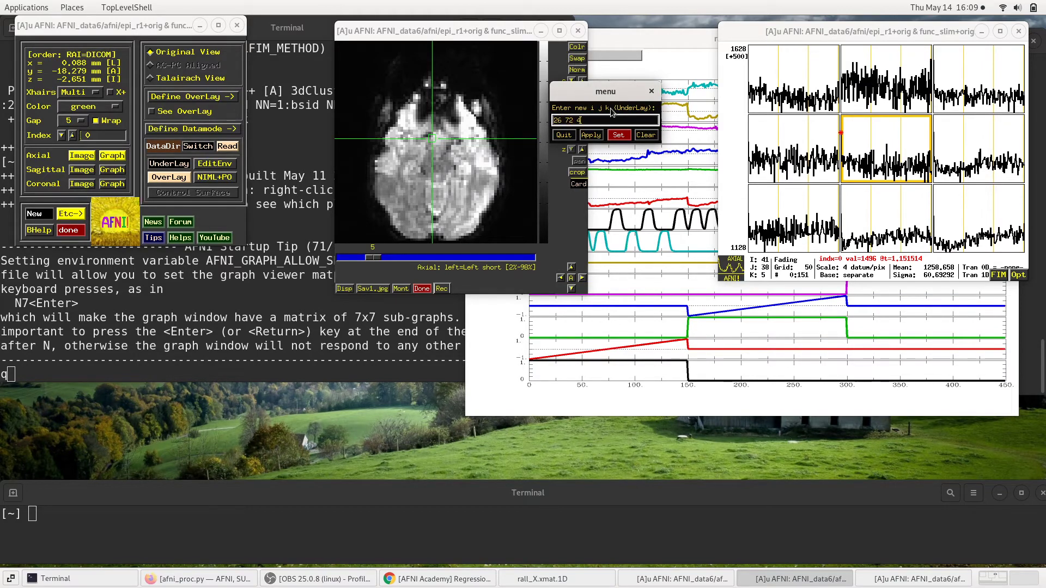
pyautogui.press('Return')
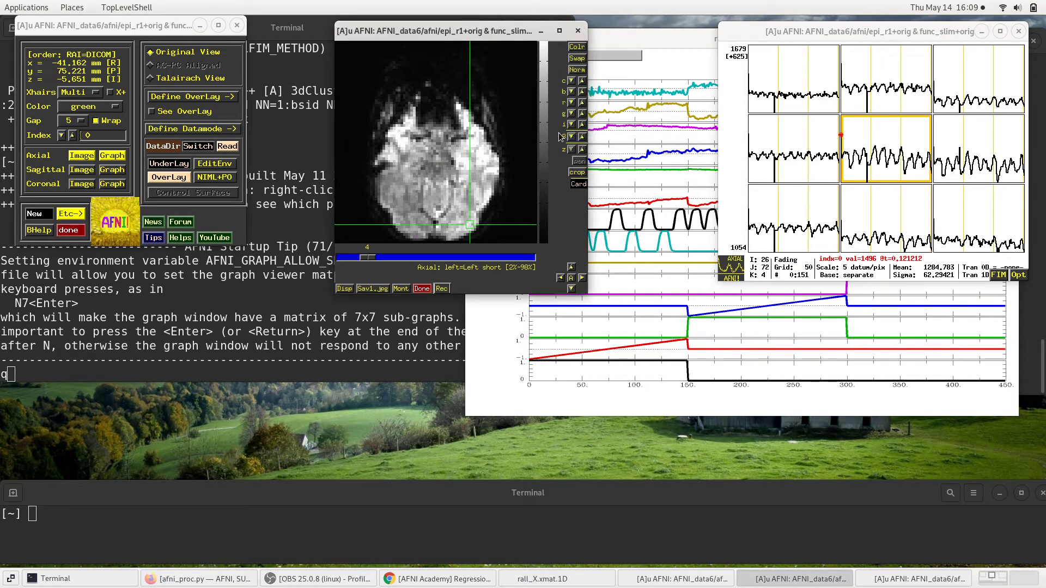
# - Widen the time-series graph window by dragging its left border
pyautogui.click(745, 162)
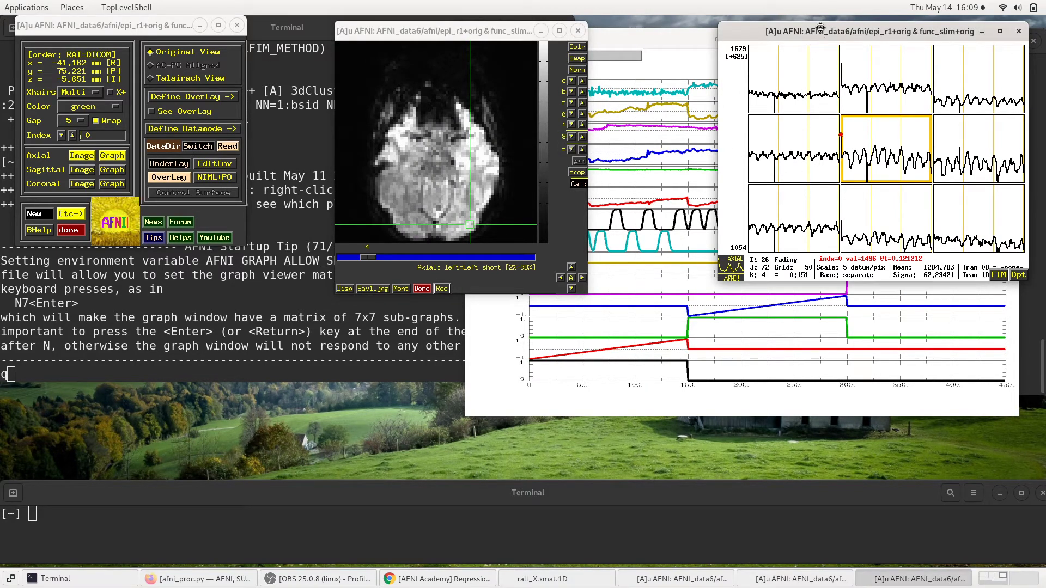
pyautogui.moveTo(719, 81); pyautogui.dragTo(669, 81)
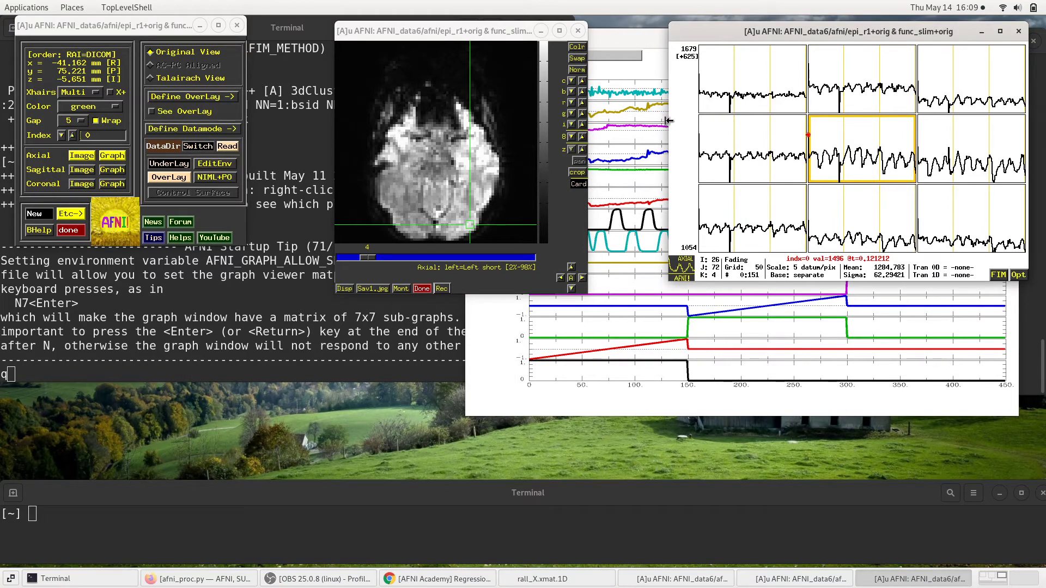
pyautogui.moveTo(671, 122); pyautogui.dragTo(630, 128)
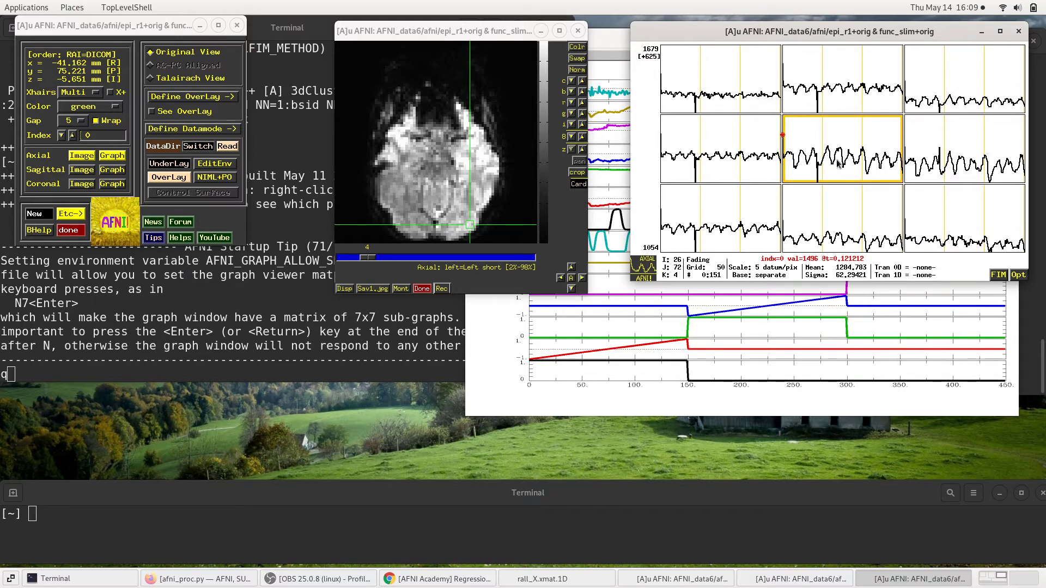
# - Print the rall_regress script with cat rall_regress
pyautogui.click(259, 136)
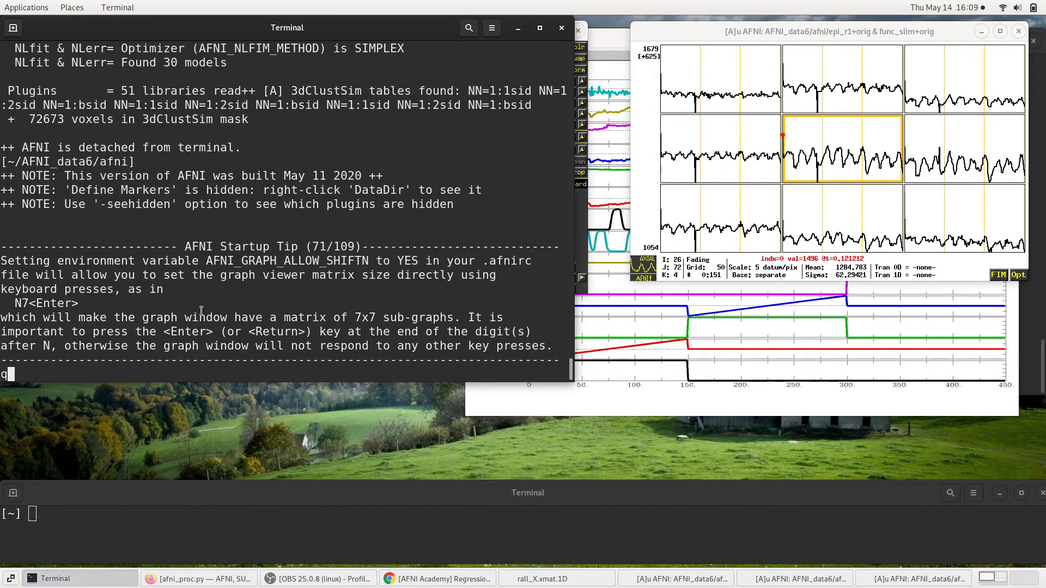
pyautogui.press('Return')
pyautogui.write('cat rall_regress')
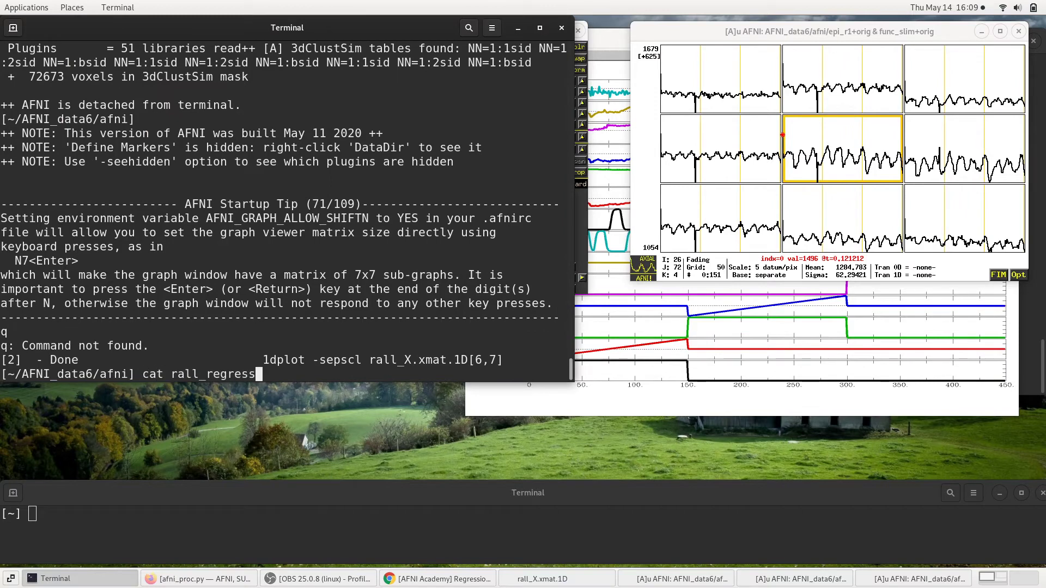
pyautogui.press('Return')
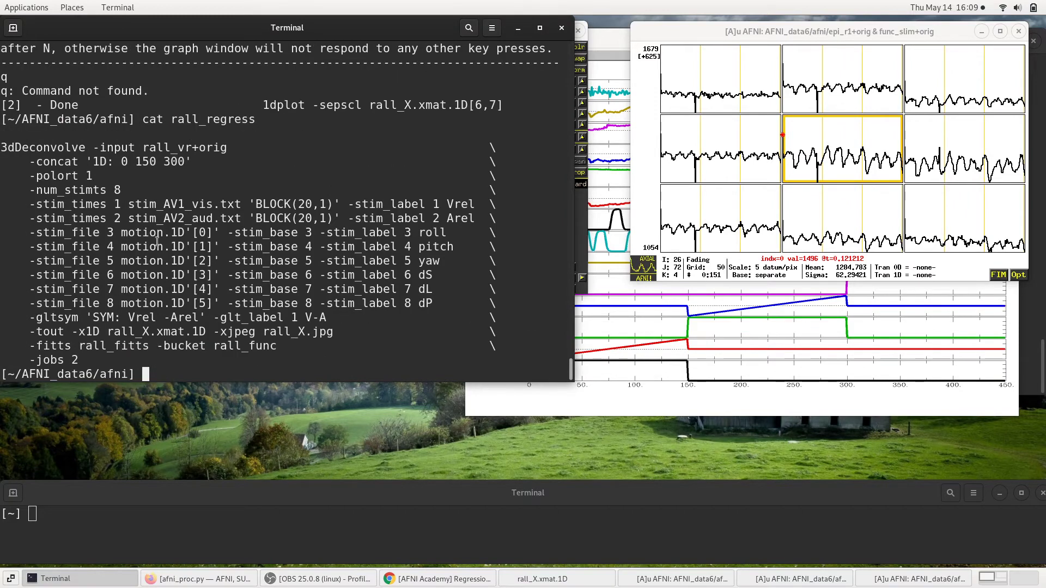
# - Type 3dinfo followed by the pasted dataset name rall_vr+orig
pyautogui.doubleClick(175, 147)
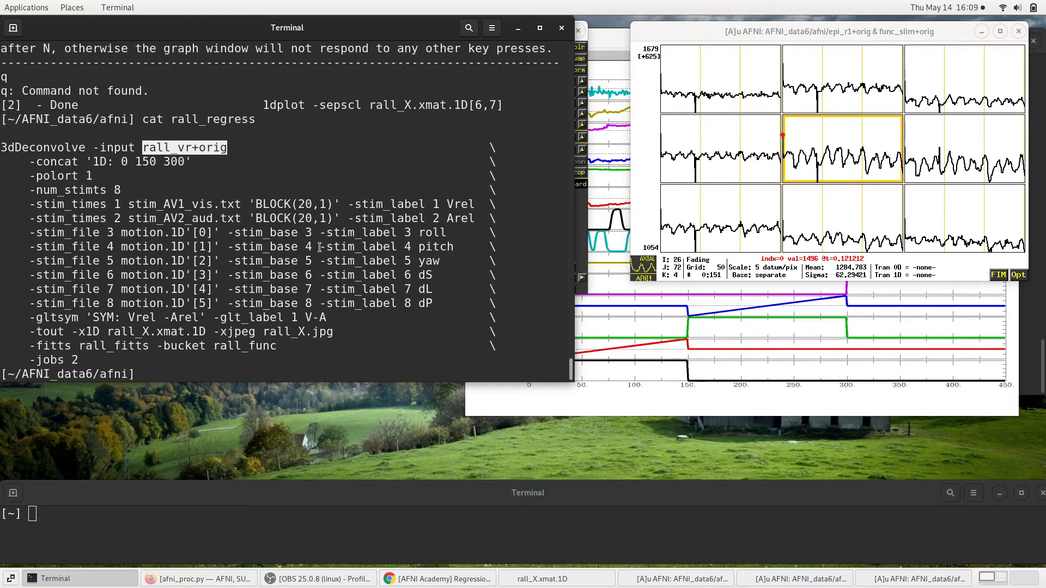
pyautogui.write('3dinfo')
pyautogui.middleClick(320, 246)
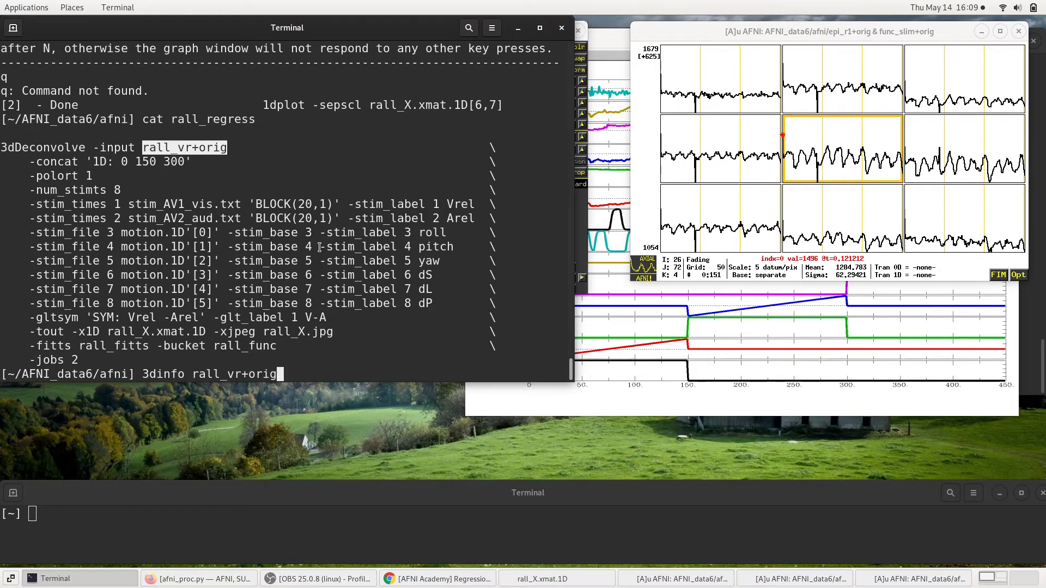
# - Run 3dinfo rall_vr+orig and scroll through its dataset information
pyautogui.press('Return')
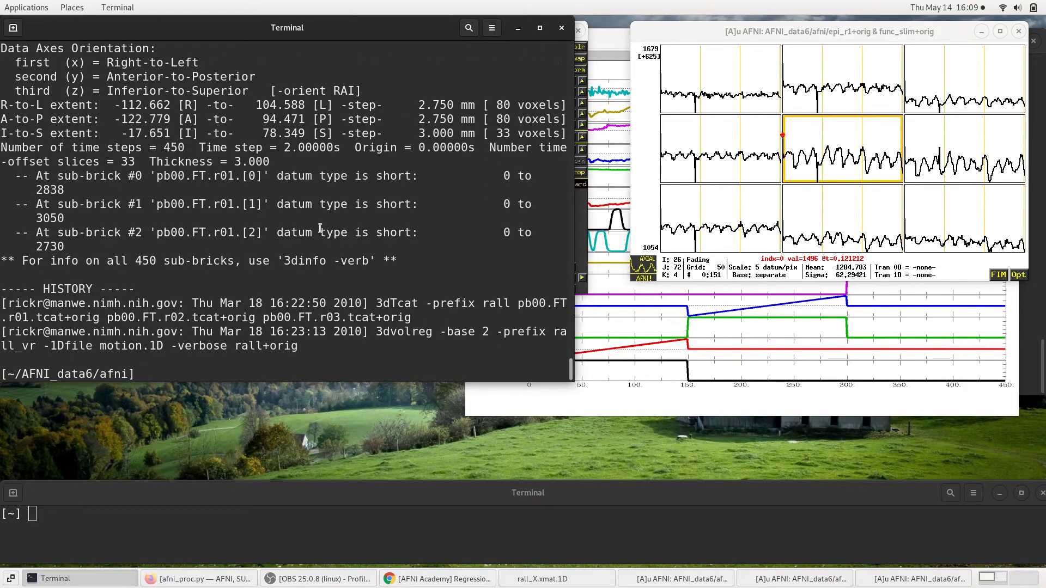
pyautogui.scroll(7, 468, 249)
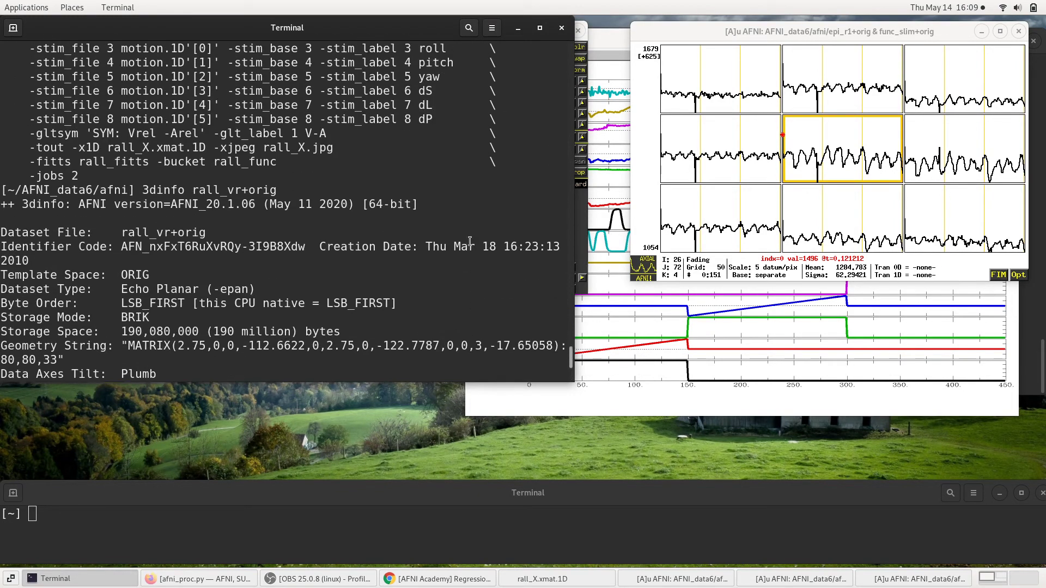
pyautogui.doubleClick(227, 166)
pyautogui.moveTo(227, 166); pyautogui.dragTo(175, 166)
pyautogui.scroll(-2, 322, 243)
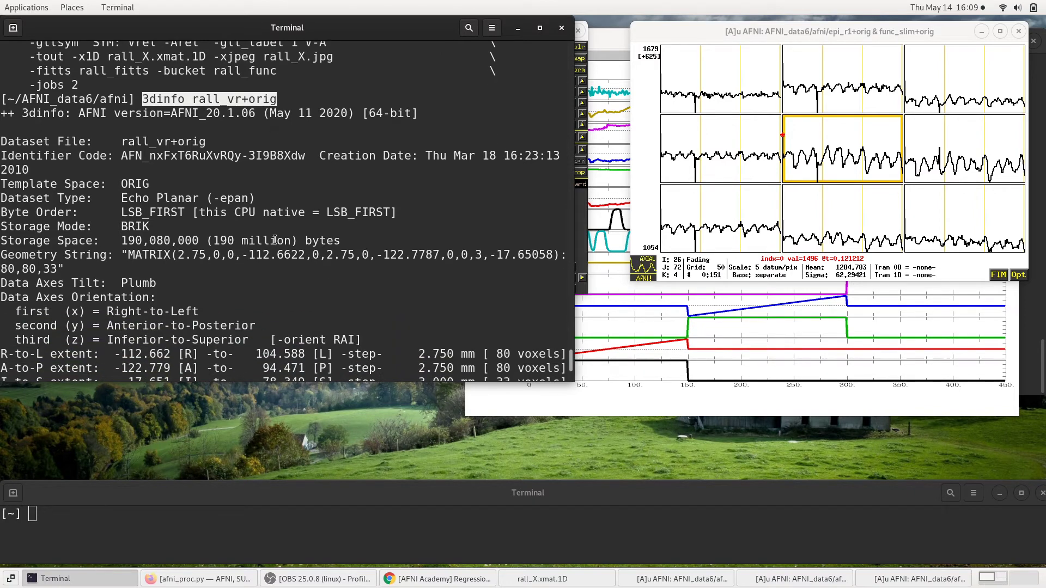
pyautogui.scroll(-1, 359, 294)
pyautogui.scroll(-2, 359, 295)
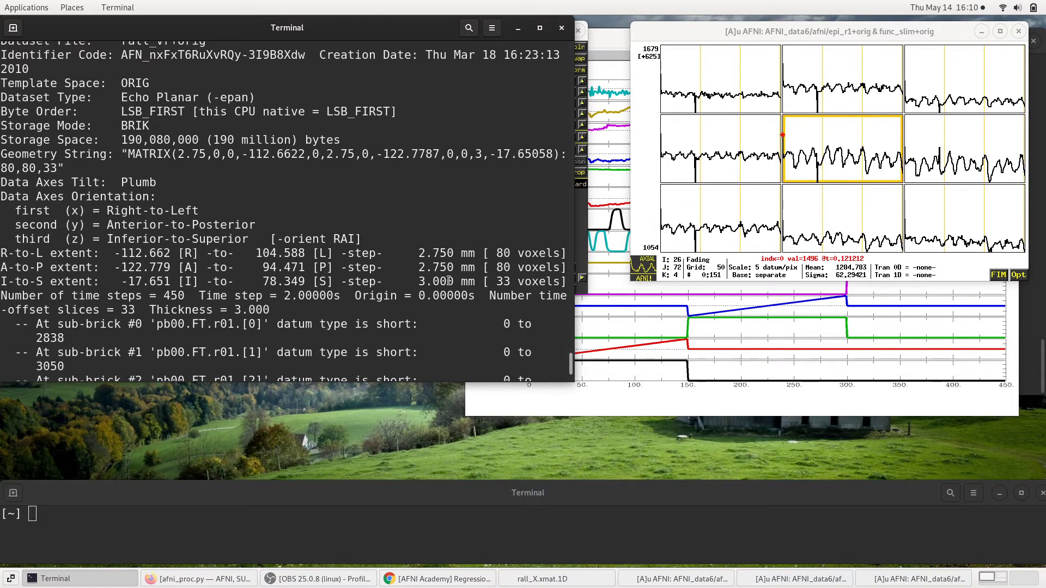
pyautogui.scroll(-2, 448, 281)
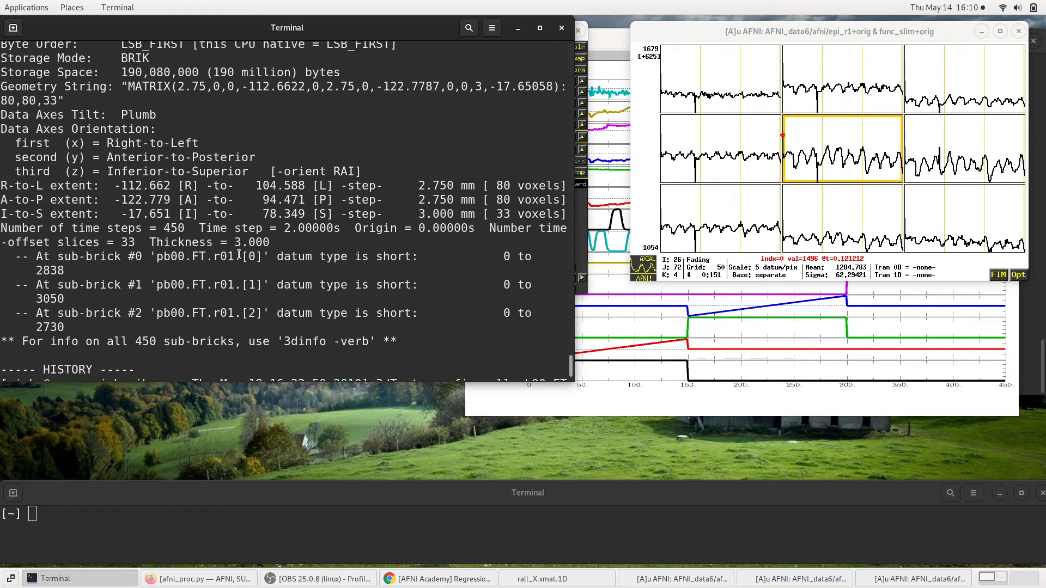
pyautogui.scroll(-3, 215, 266)
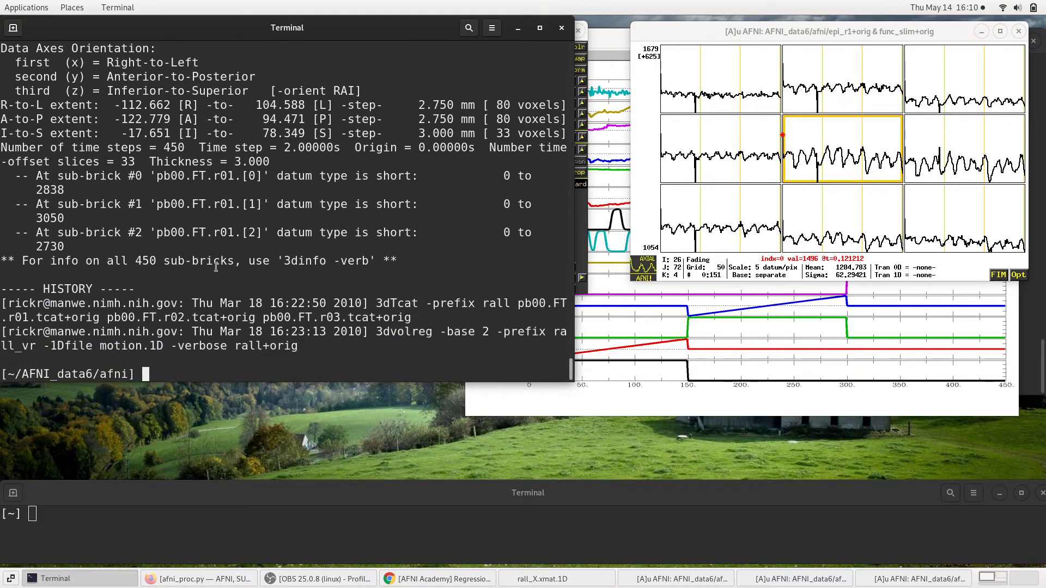
# - Highlight the 2.00000 s time step, the 450 time steps and the -concat run-start line
pyautogui.doubleClick(301, 147)
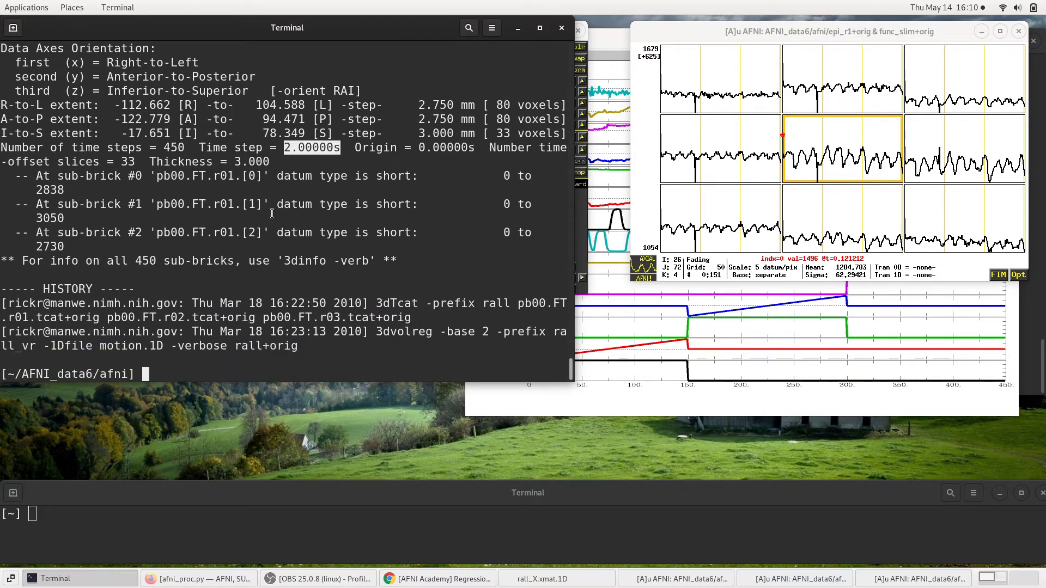
pyautogui.doubleClick(174, 147)
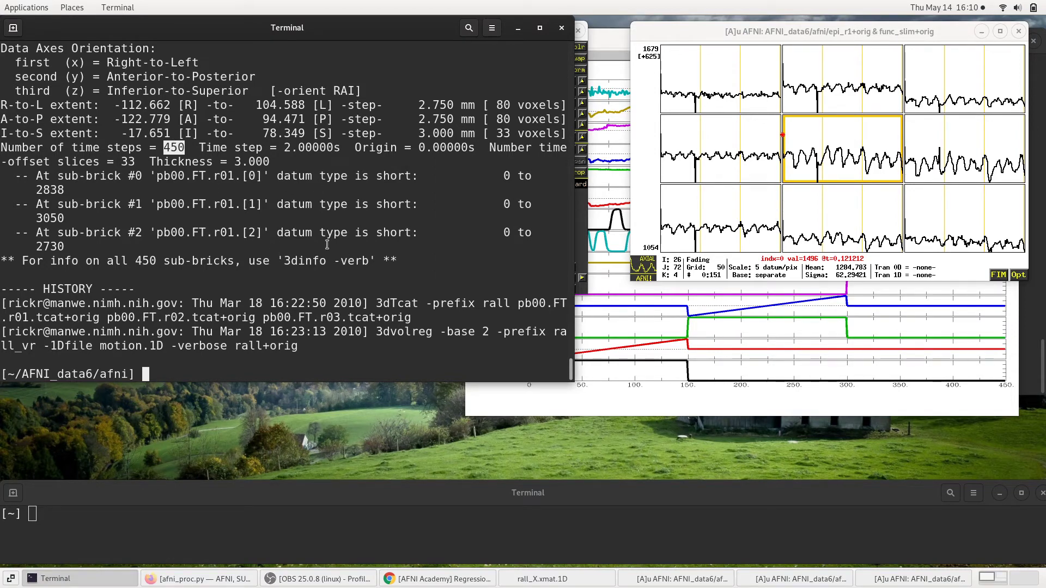
pyautogui.scroll(12, 326, 244)
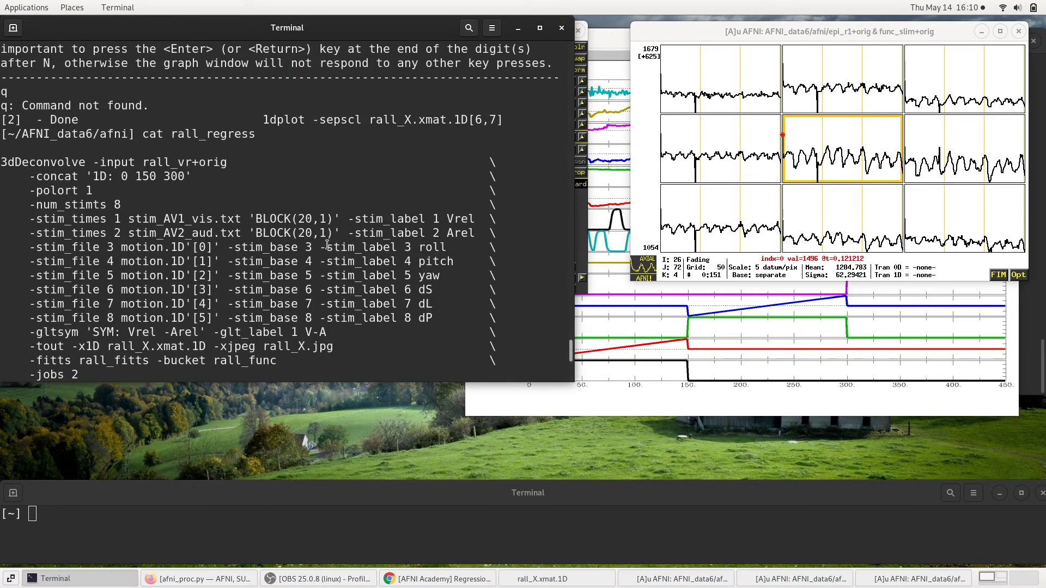
pyautogui.tripleClick(114, 176)
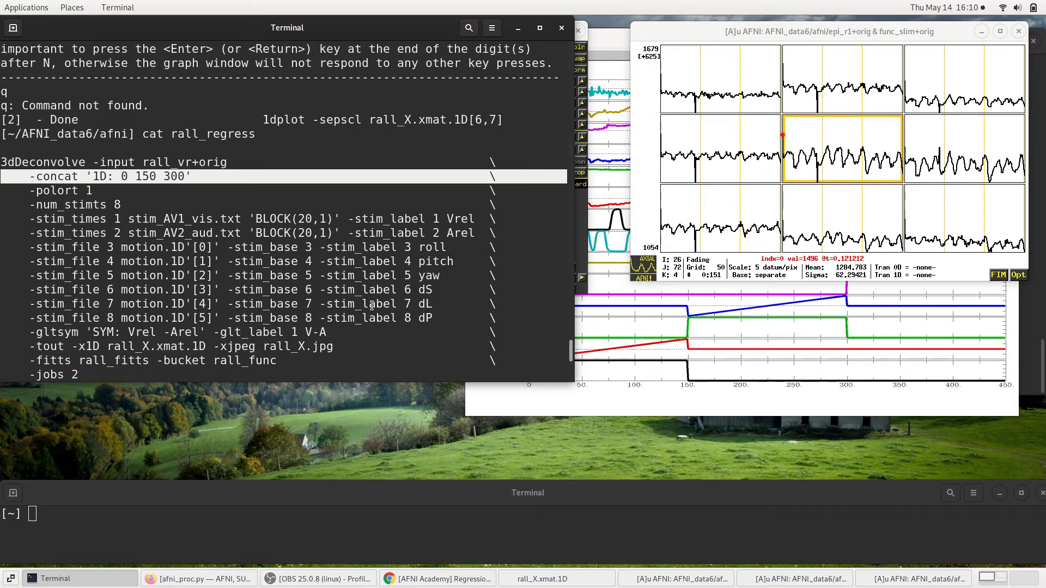
# - Rerun 3dinfo rall_vr+orig and widen the terminal so output lines stop wrapping
pyautogui.write('3dinfo rall_vr+orig')
pyautogui.press('Return')
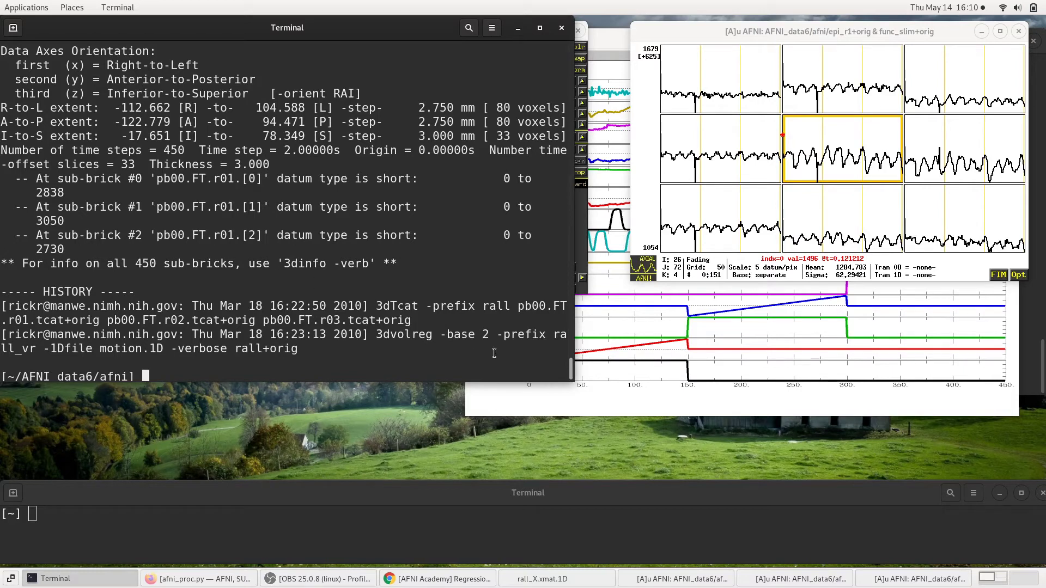
pyautogui.moveTo(573, 371); pyautogui.dragTo(944, 386)
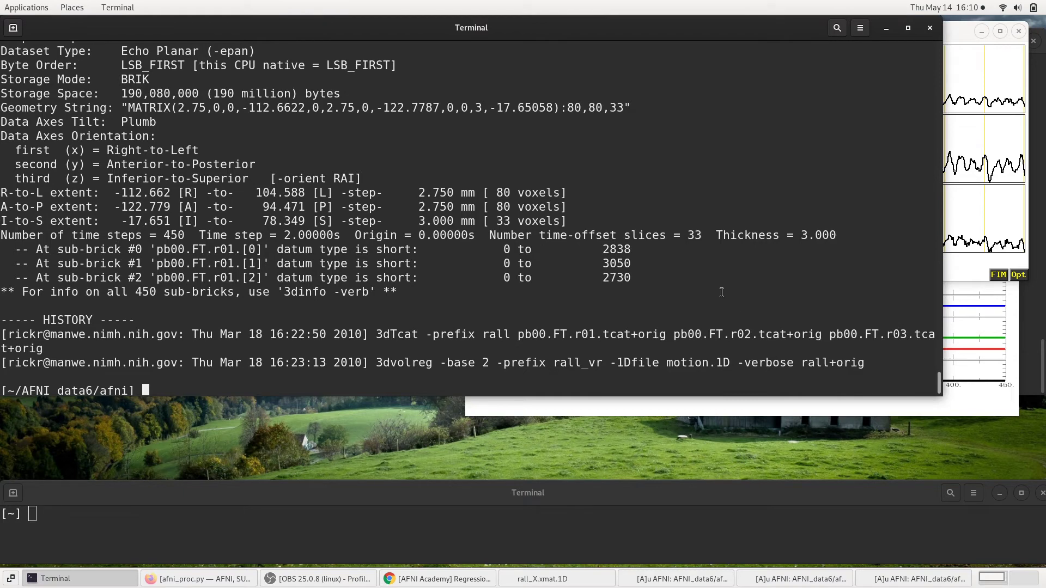
# - Shrink the terminal font with Ctrl+minus, widen it, and mark the 3dTcat history command
pyautogui.hotkey('ctrl', '-')
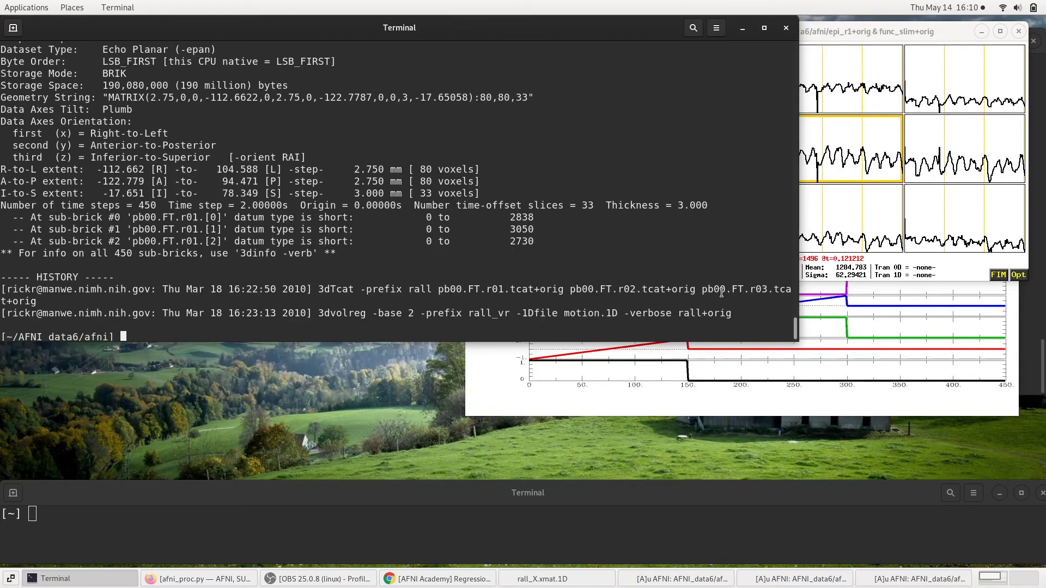
pyautogui.moveTo(796, 341); pyautogui.dragTo(883, 338)
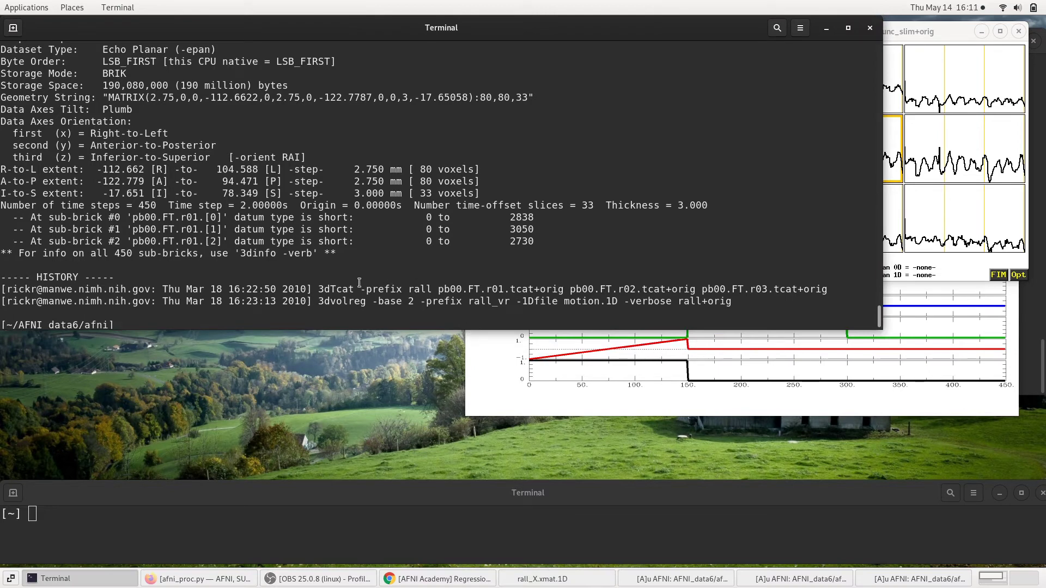
pyautogui.moveTo(353, 290); pyautogui.dragTo(712, 295)
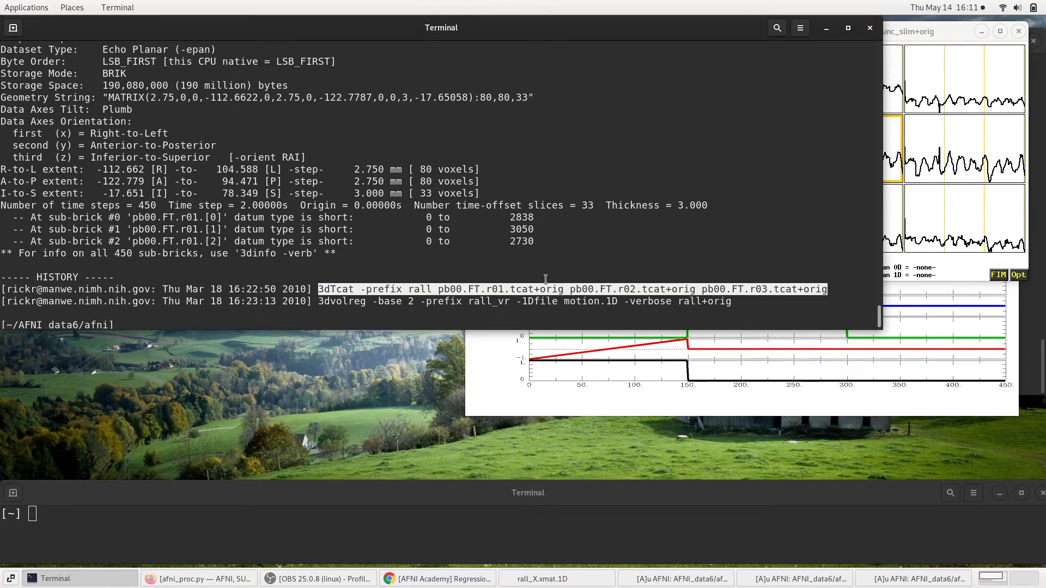
# - Highlight each of the three run datasets and the 3dTcat program name
pyautogui.doubleClick(446, 289)
pyautogui.moveTo(446, 289); pyautogui.dragTo(722, 291)
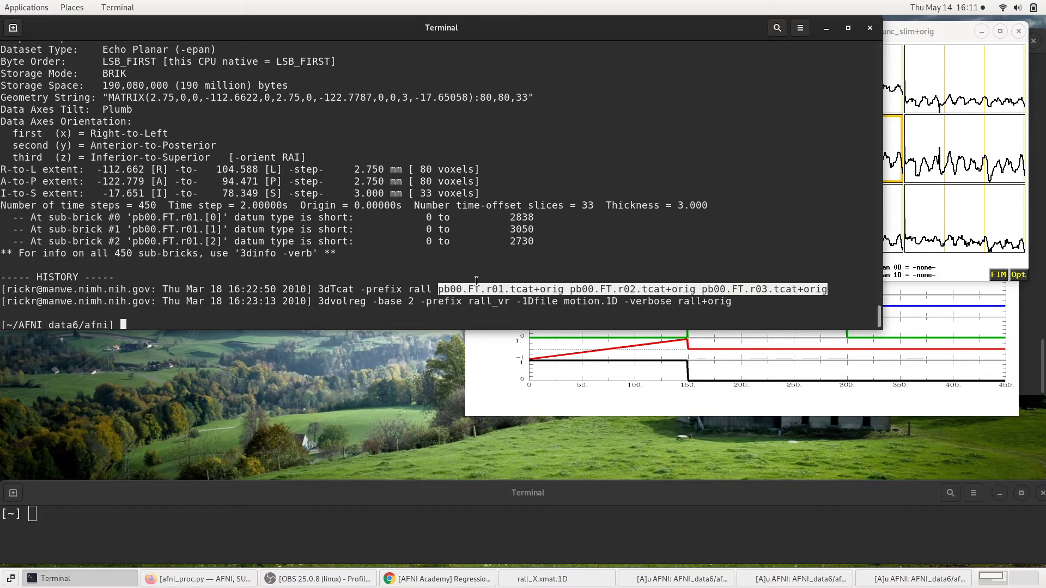
pyautogui.doubleClick(463, 290)
pyautogui.doubleClick(593, 289)
pyautogui.doubleClick(725, 292)
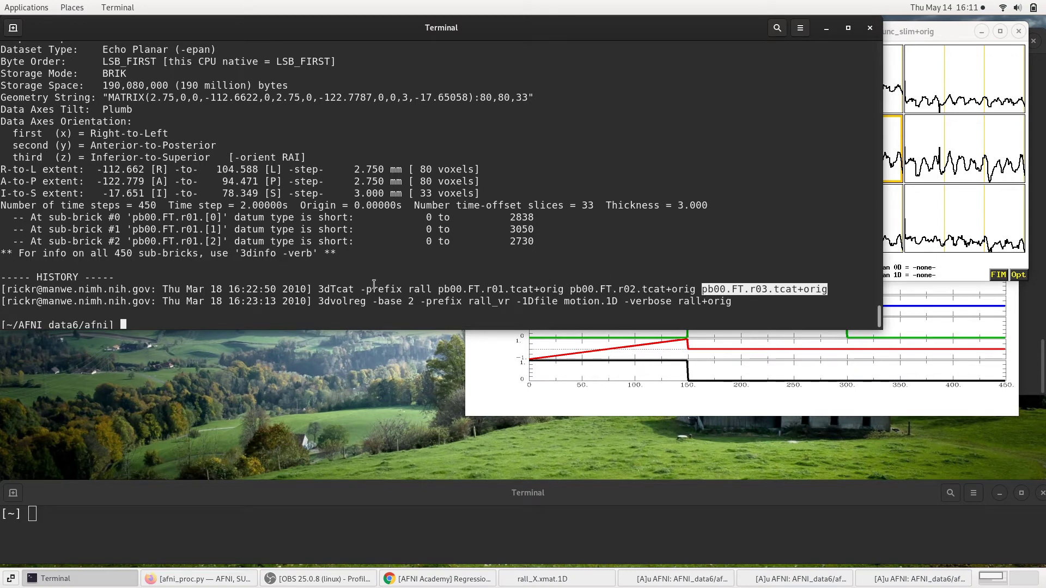
pyautogui.doubleClick(339, 290)
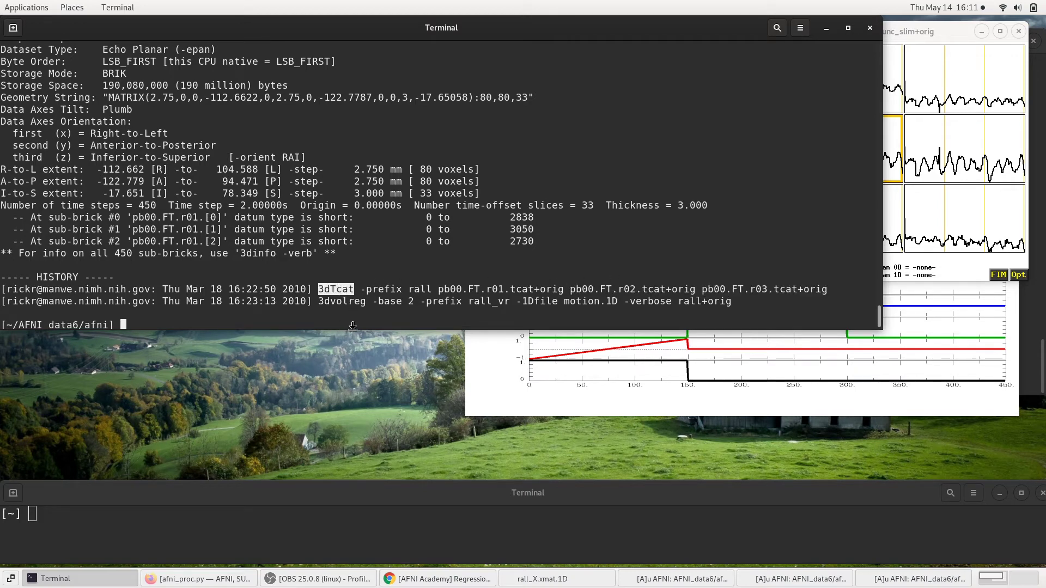
# - Highlight the 3dvolreg options: -base 2, -prefix rall_vr, -1Dfile motion.1D, -verbose, rall+orig
pyautogui.doubleClick(334, 303)
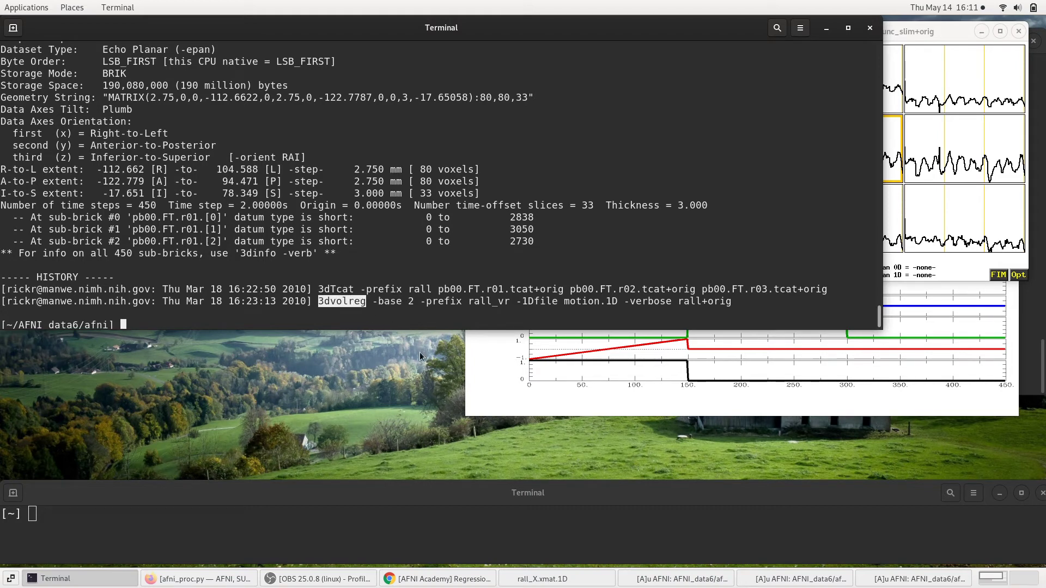
pyautogui.doubleClick(385, 301)
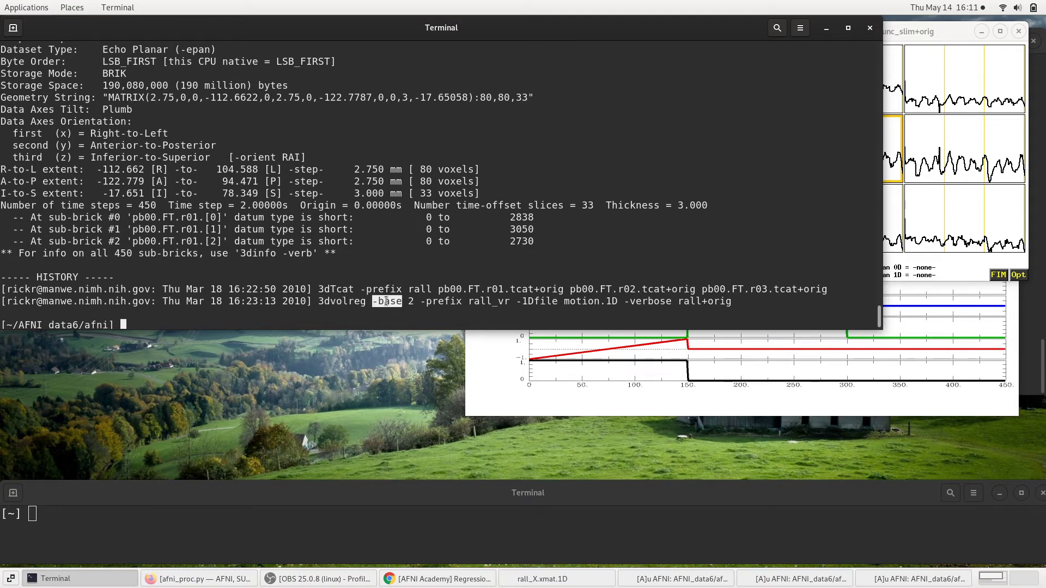
pyautogui.moveTo(386, 301); pyautogui.dragTo(413, 302)
pyautogui.doubleClick(445, 301)
pyautogui.moveTo(445, 301); pyautogui.dragTo(479, 301)
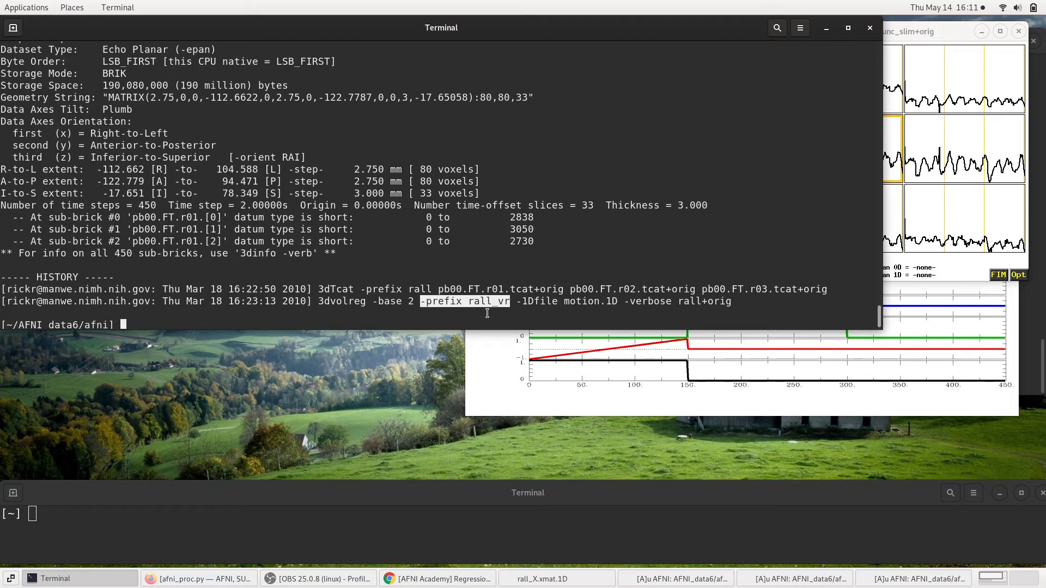
pyautogui.doubleClick(538, 302)
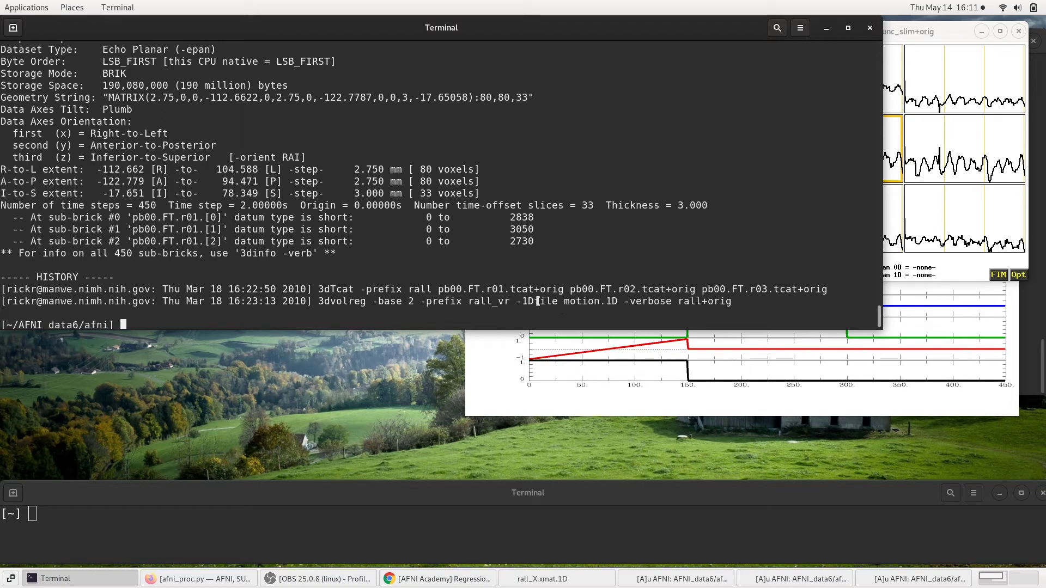
pyautogui.moveTo(538, 301); pyautogui.dragTo(580, 299)
pyautogui.click(600, 318)
pyautogui.doubleClick(584, 301)
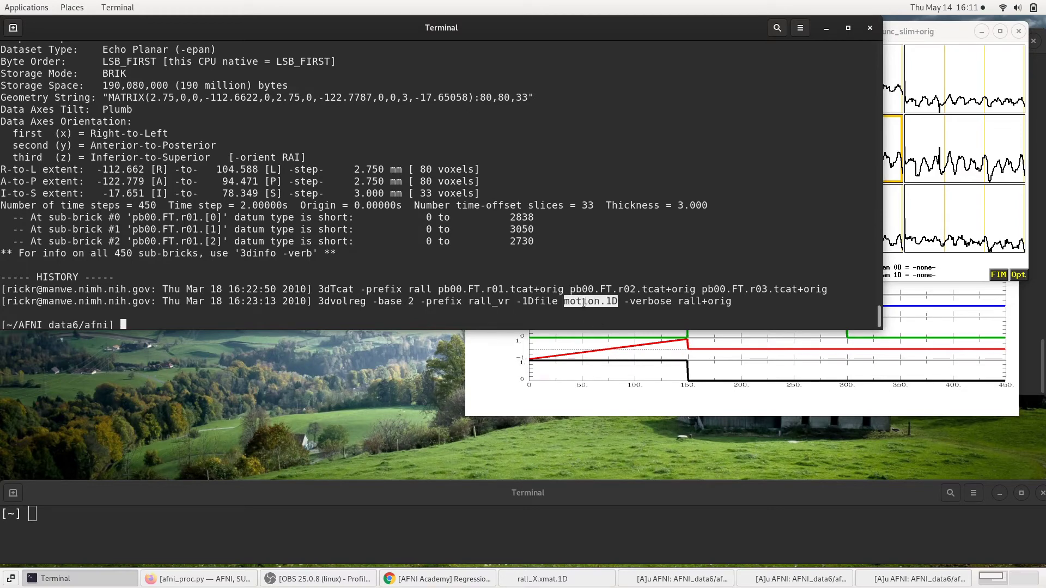
pyautogui.click(646, 302)
pyautogui.doubleClick(647, 302)
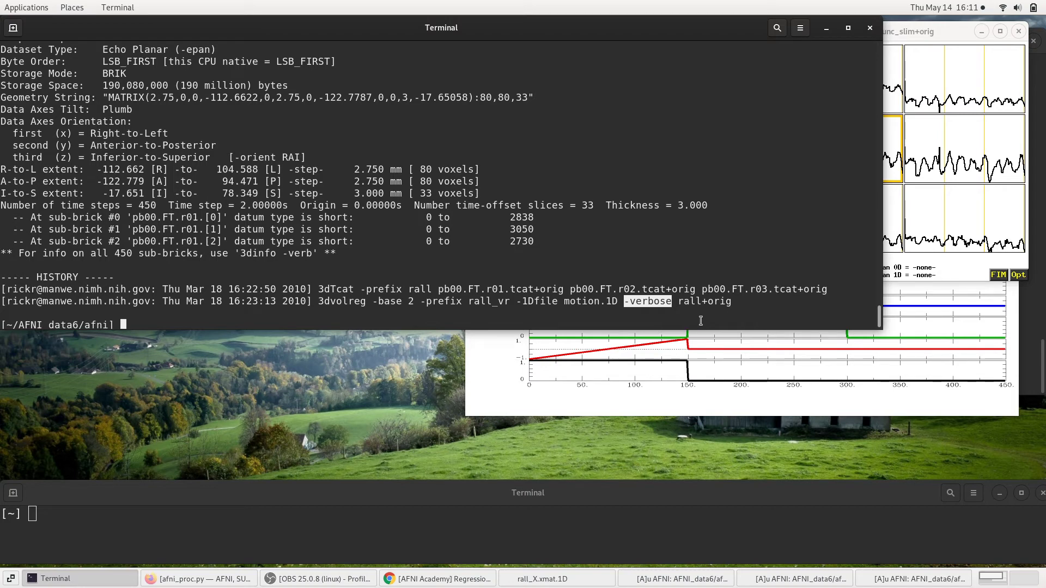
pyautogui.doubleClick(693, 302)
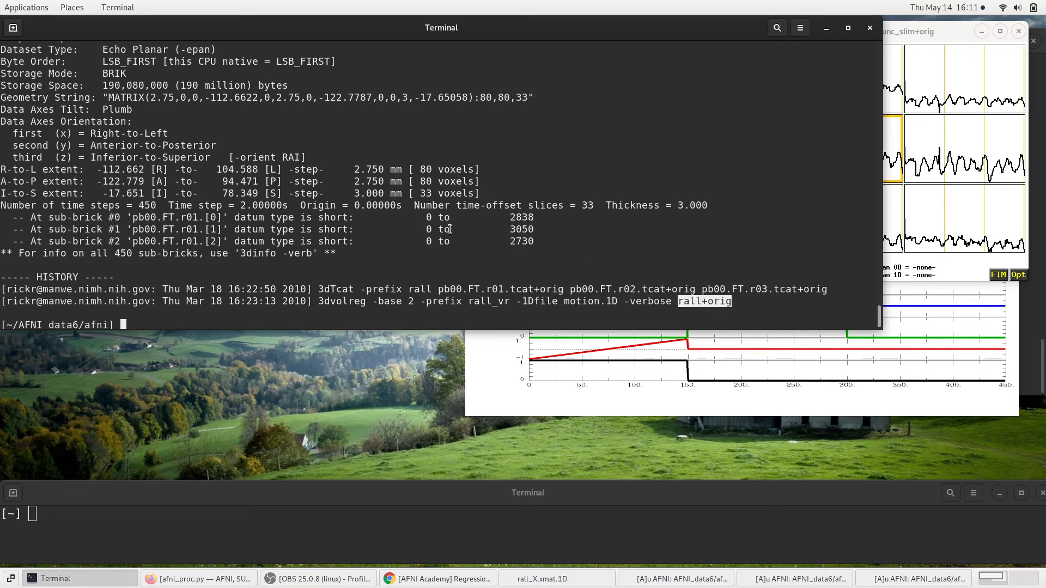
# - Highlight the 3dTcat -prefix rall output name and the orig view suffix
pyautogui.doubleClick(399, 288)
pyautogui.moveTo(399, 289); pyautogui.dragTo(420, 291)
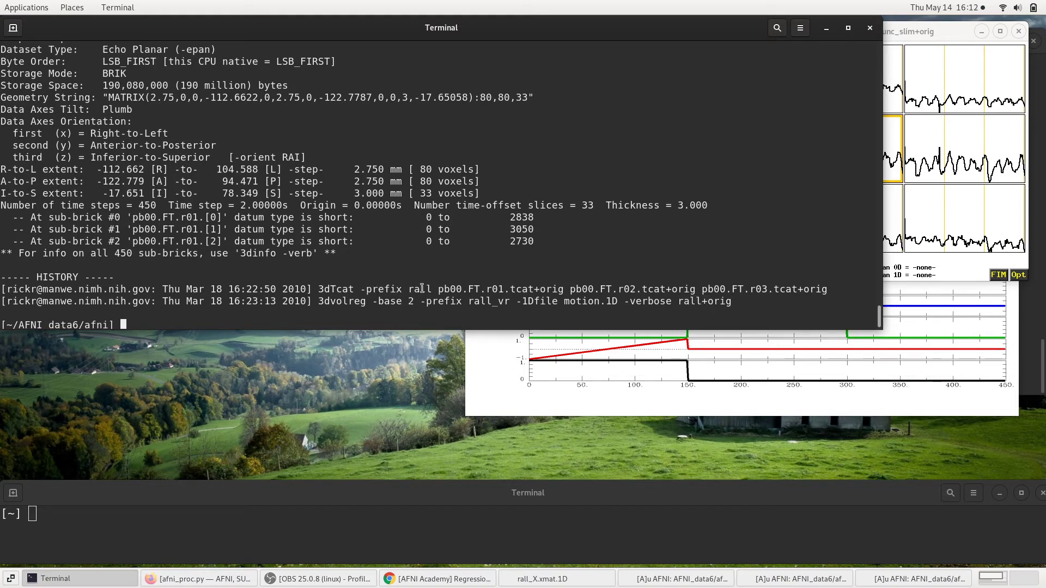
pyautogui.doubleClick(422, 289)
pyautogui.doubleClick(729, 301)
# - Narrow the terminal to about 90 columns and bring the AFNI axial image viewer forward
pyautogui.moveTo(879, 326); pyautogui.dragTo(443, 420)
pyautogui.click(468, 488)
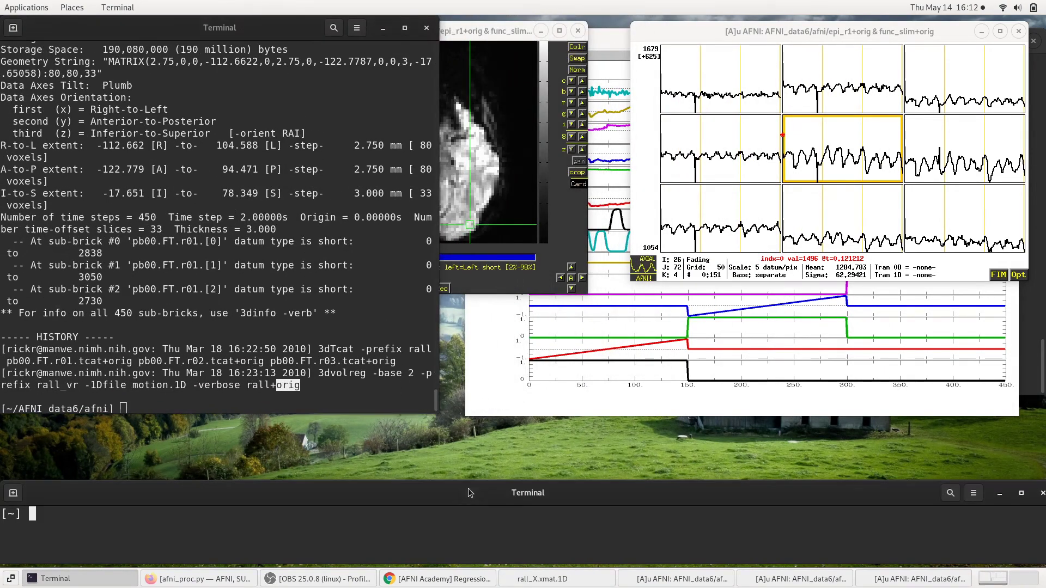
pyautogui.click(508, 42)
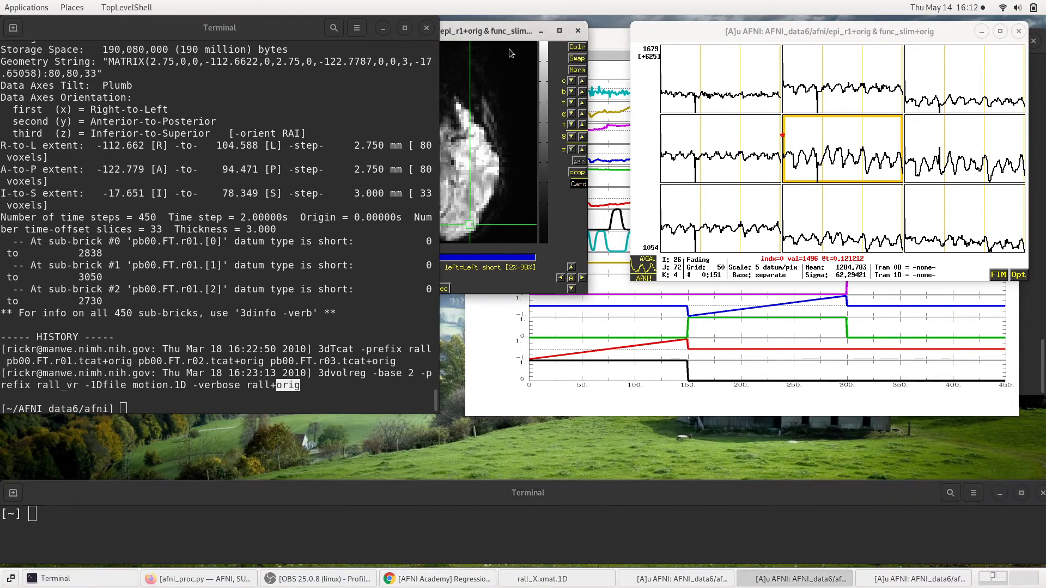
pyautogui.click(495, 34)
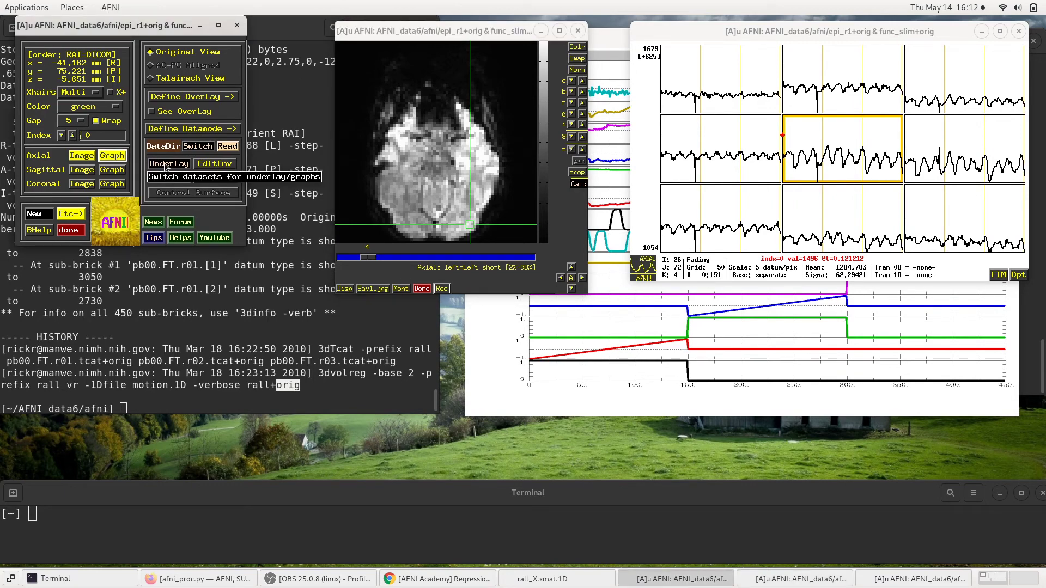
# - Raise the terminal and mark the sub-brick #0–#2 lines and the 3dinfo -verb suggestion
pyautogui.click(251, 316)
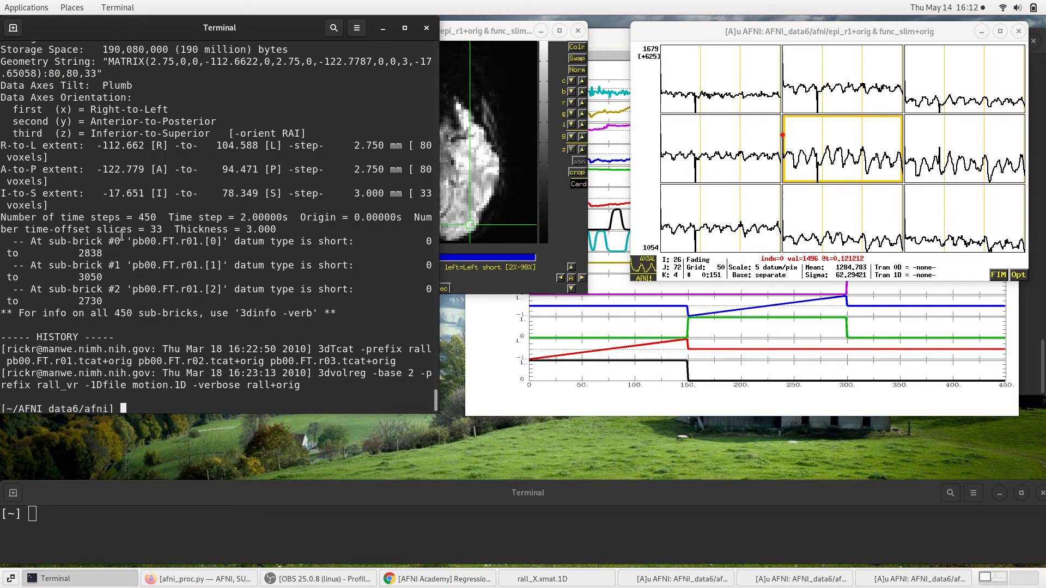
pyautogui.moveTo(137, 242); pyautogui.dragTo(130, 286)
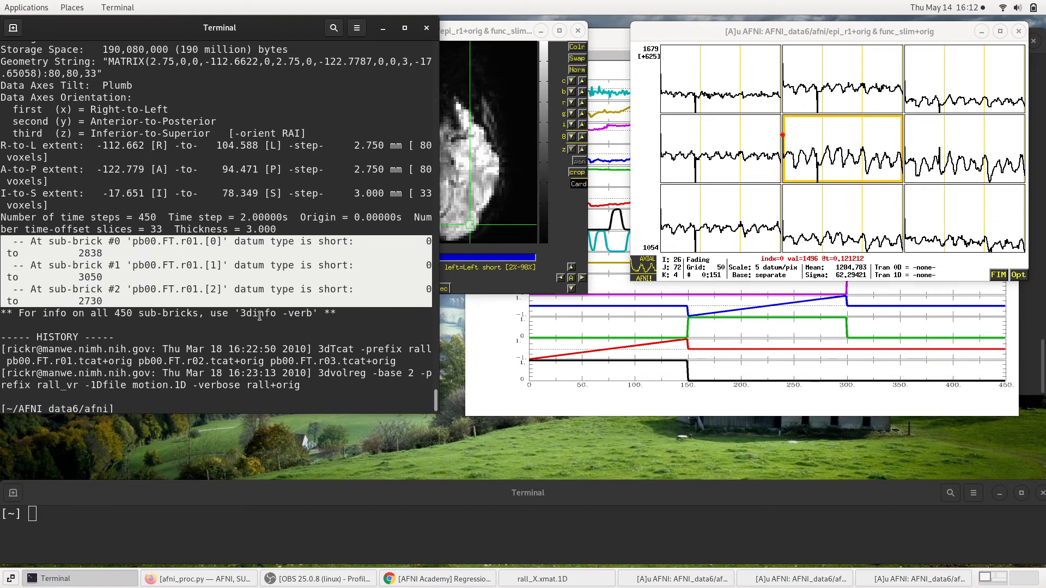
pyautogui.moveTo(241, 314); pyautogui.dragTo(293, 312)
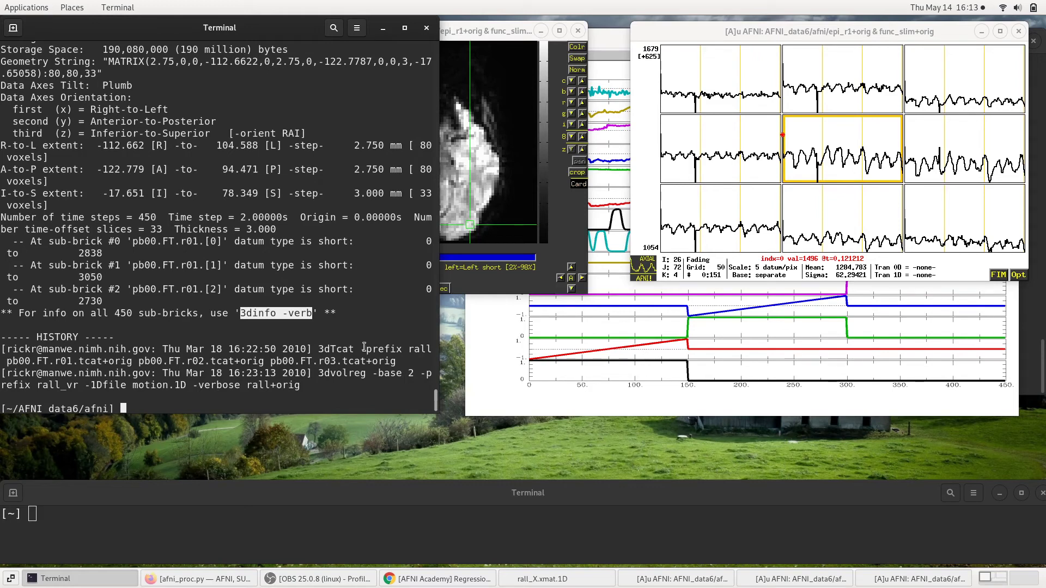
# - Run 3dinfo -VERB rall_vr+orig piped through less
pyautogui.press('Up')
pyautogui.press('Home')
pyautogui.press('Right')
pyautogui.press('Right')
pyautogui.press('Right')
pyautogui.press('Right')
pyautogui.press('Right')
pyautogui.press('Right')
pyautogui.press('Right')
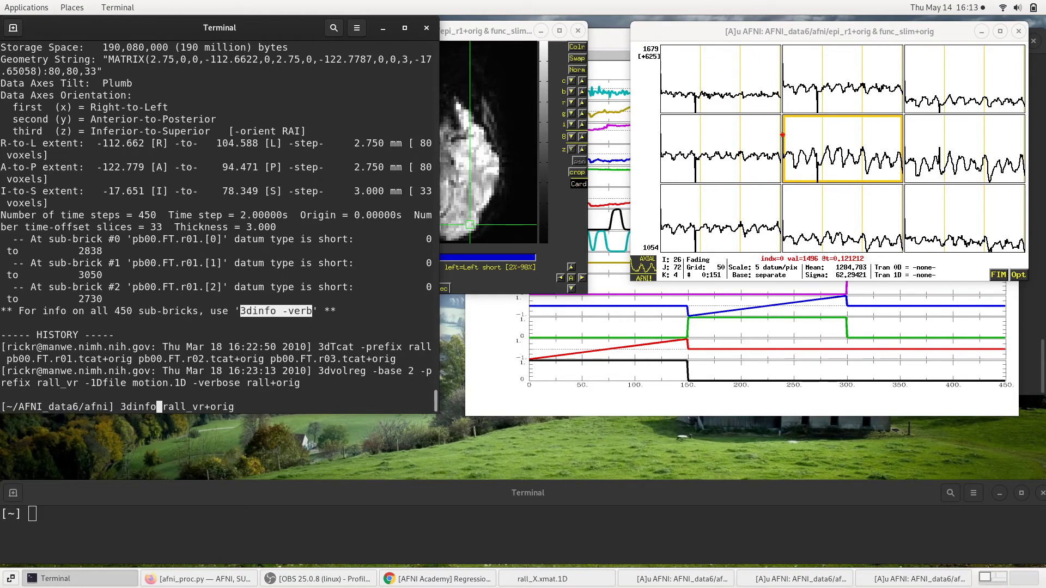
pyautogui.write('-')
pyautogui.press('BackSpace')
pyautogui.press('BackSpace')
pyautogui.write('0VERG')
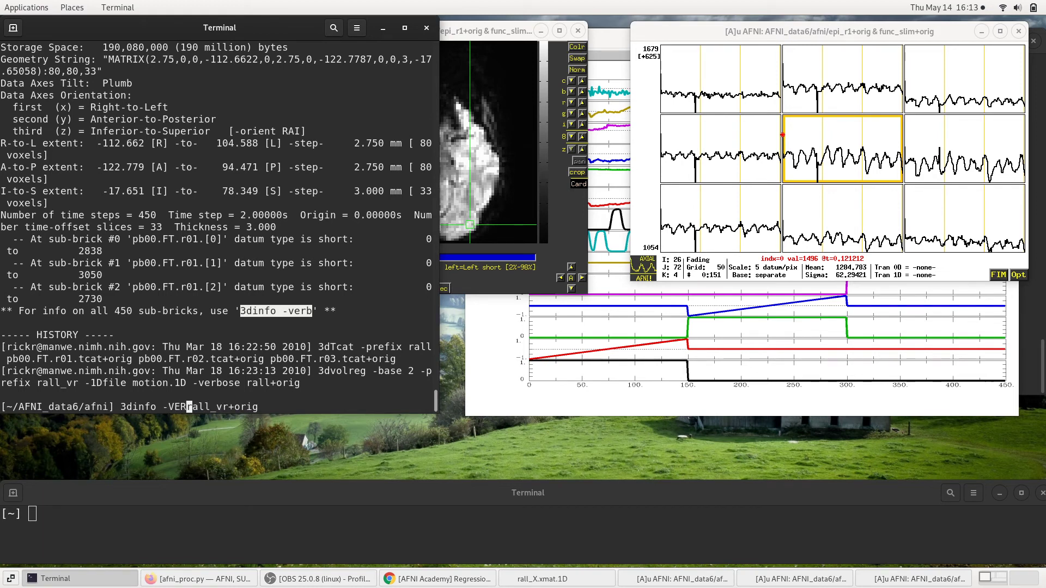
pyautogui.press('BackSpace')
pyautogui.click(388, 540)
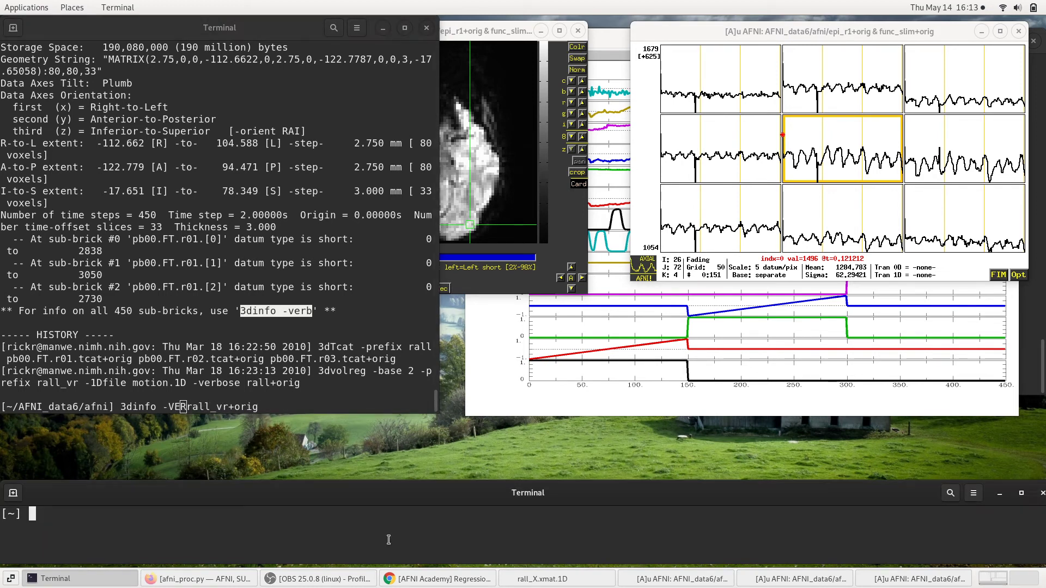
pyautogui.click(305, 302)
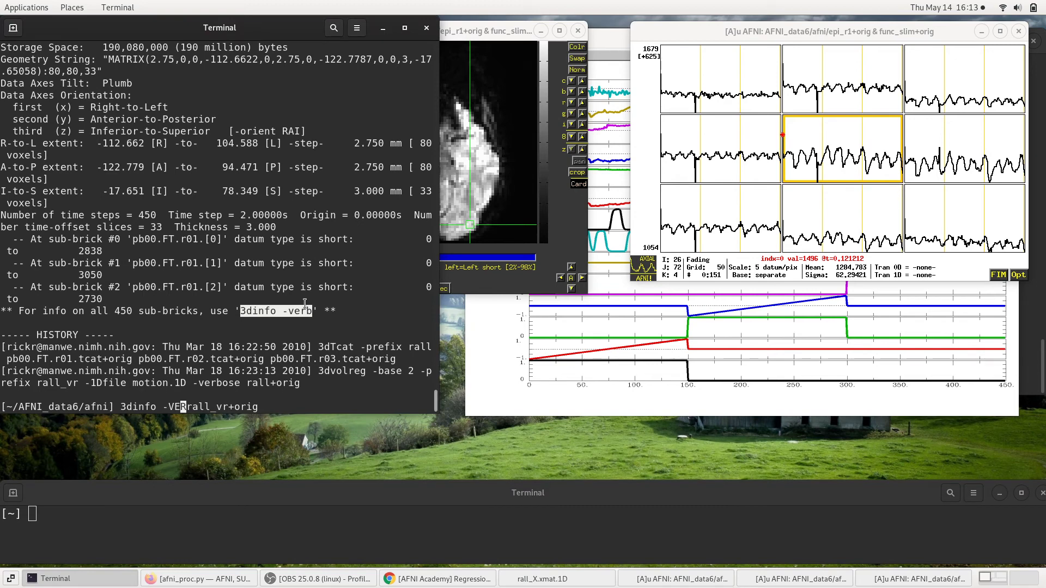
pyautogui.write('B')
pyautogui.press('End')
pyautogui.write('| less')
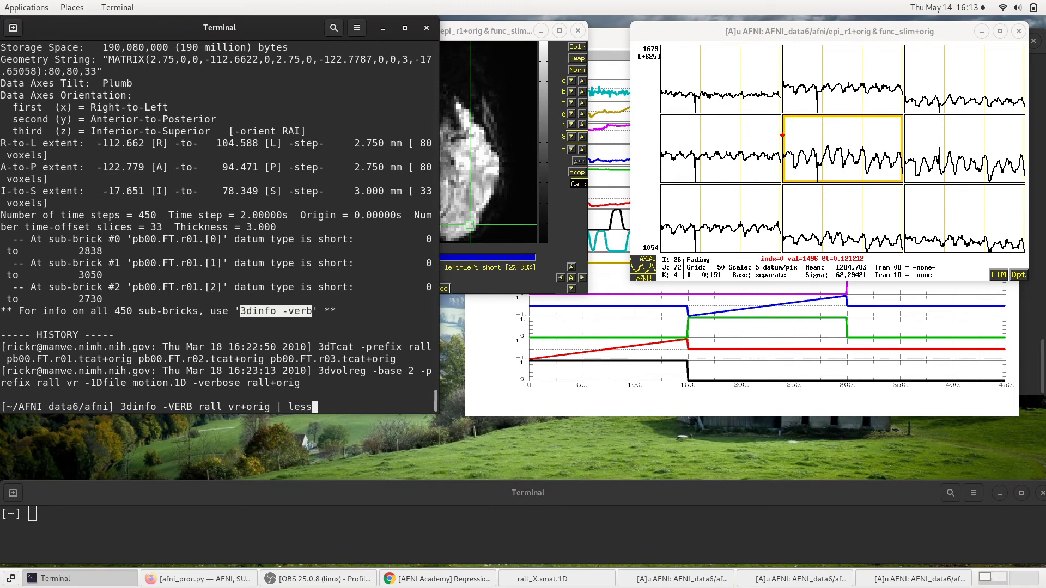
pyautogui.press('Return')
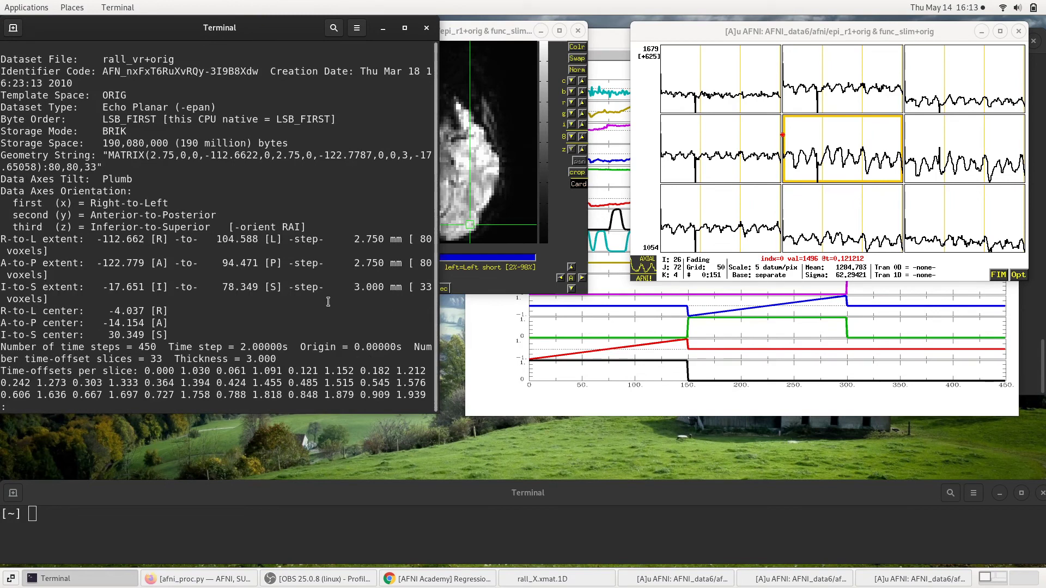
# - Scroll the paged report, mark the slice time-offsets line, and widen the terminal to about 105 columns
pyautogui.scroll(-2, 328, 302)
pyautogui.doubleClick(260, 311)
pyautogui.tripleClick(260, 314)
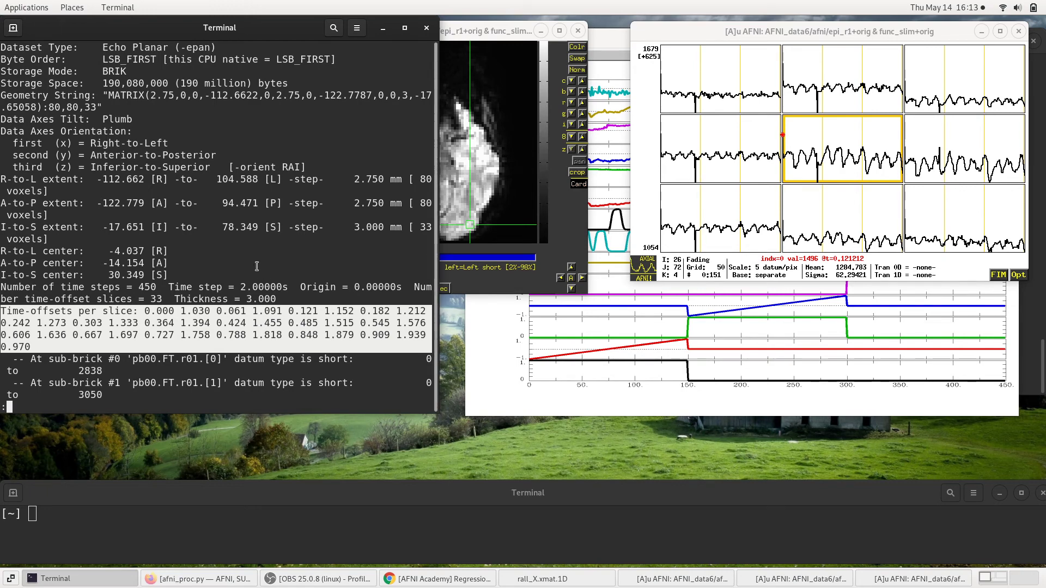
pyautogui.scroll(-6, 257, 266)
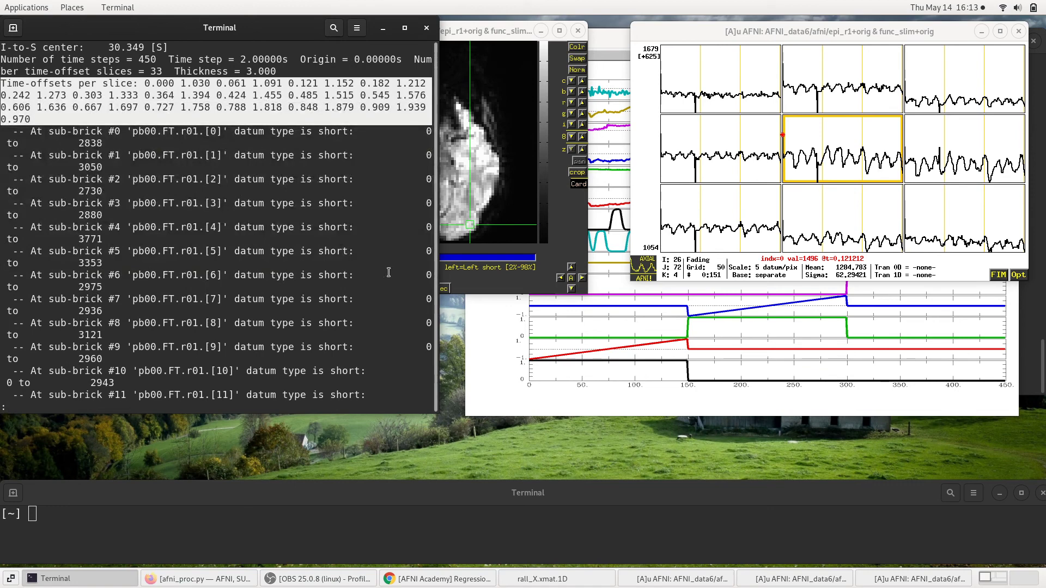
pyautogui.moveTo(439, 302); pyautogui.dragTo(638, 303)
pyautogui.scroll(-20, 522, 240)
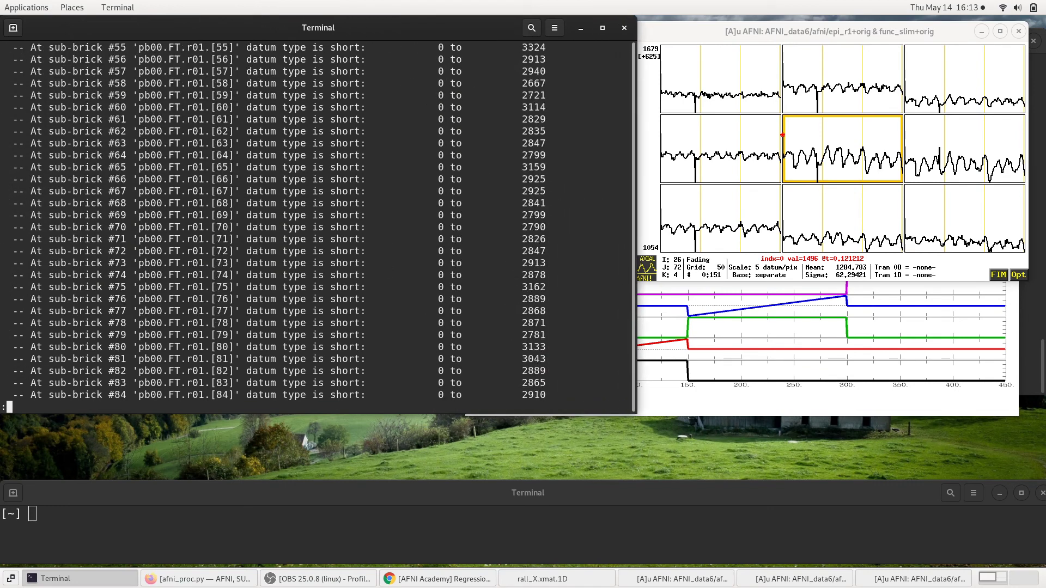
pyautogui.scroll(-20, 316, 223)
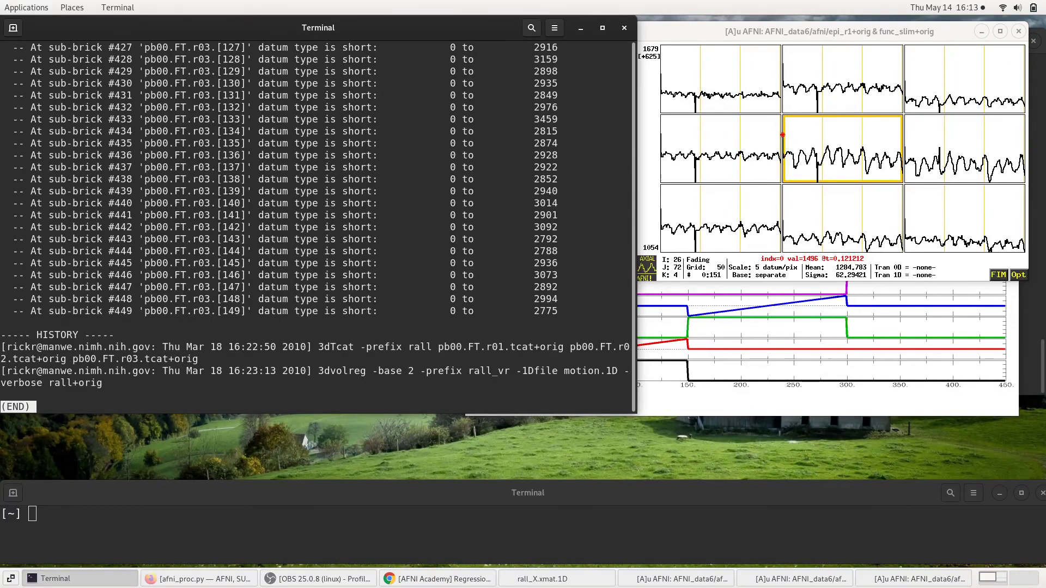
# - Quit less and rerun the verbose 3dinfo command without the pager
pyautogui.press('q')
pyautogui.press('Up')
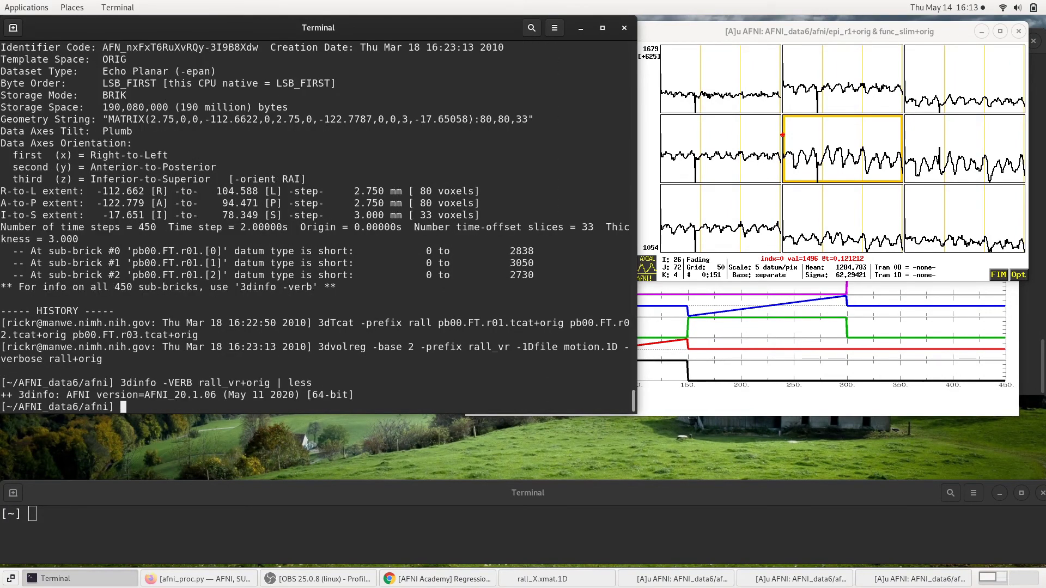
pyautogui.press('BackSpace')
pyautogui.press('BackSpace')
pyautogui.press('BackSpace')
pyautogui.press('BackSpace')
pyautogui.press('BackSpace')
pyautogui.press('BackSpace')
pyautogui.press('BackSpace')
pyautogui.press('Return')
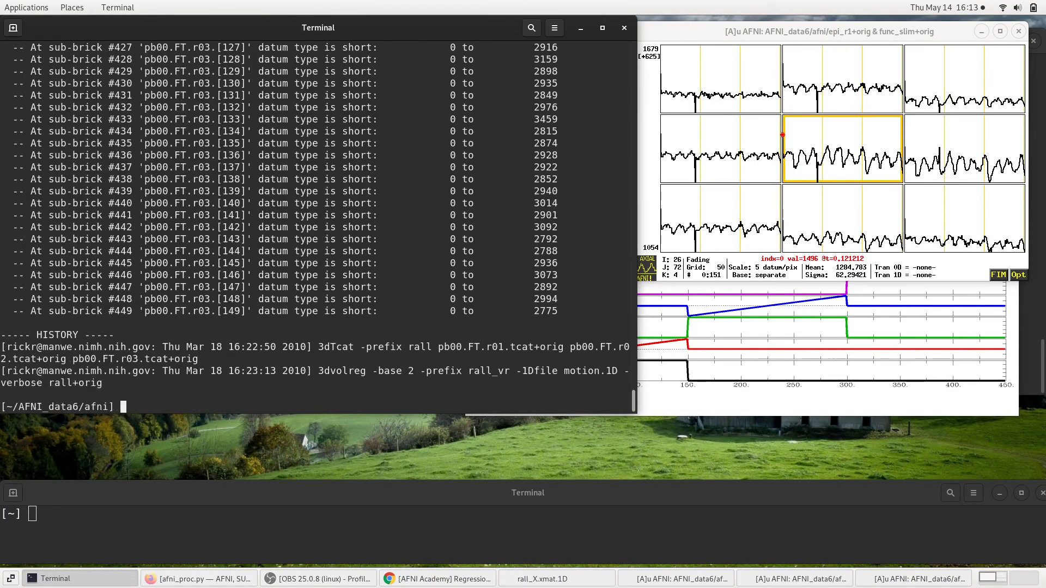
# - Bring AFNI forward and load rall_vr as the underlay from the chooser
pyautogui.click(780, 295)
pyautogui.click(624, 367)
pyautogui.hotkey('alt', 'Tab')
pyautogui.click(163, 207)
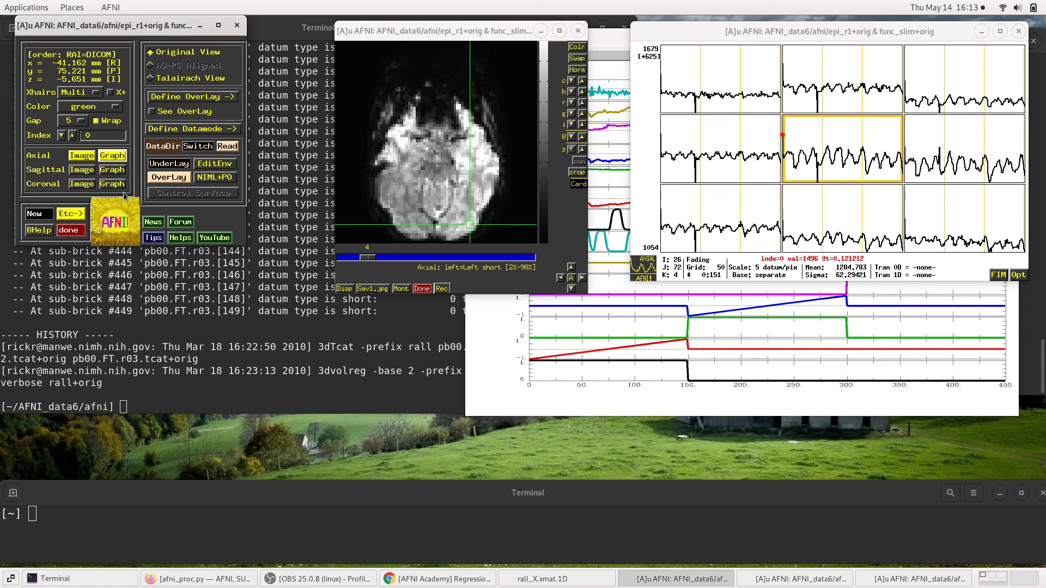
pyautogui.click(154, 164)
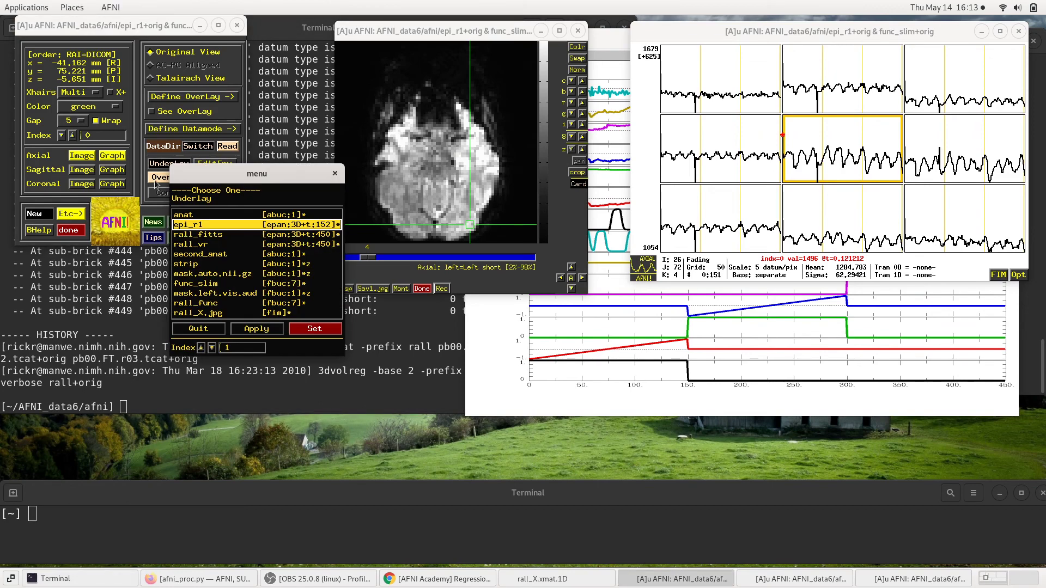
pyautogui.click(202, 245)
pyautogui.doubleClick(202, 245)
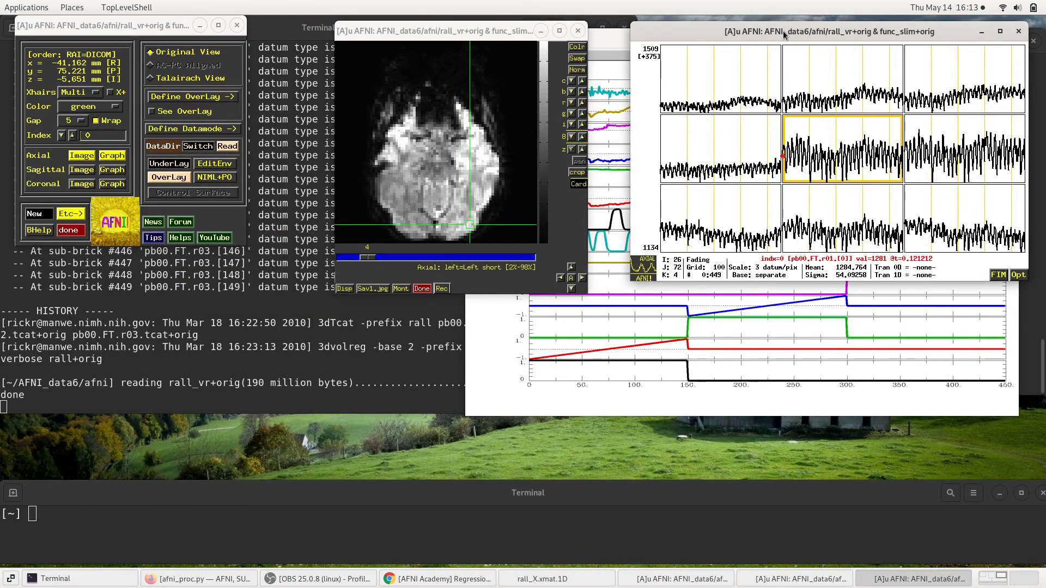
# - Shift the axial image viewer and time-series graph windows left into place
pyautogui.moveTo(782, 30); pyautogui.dragTo(773, 33)
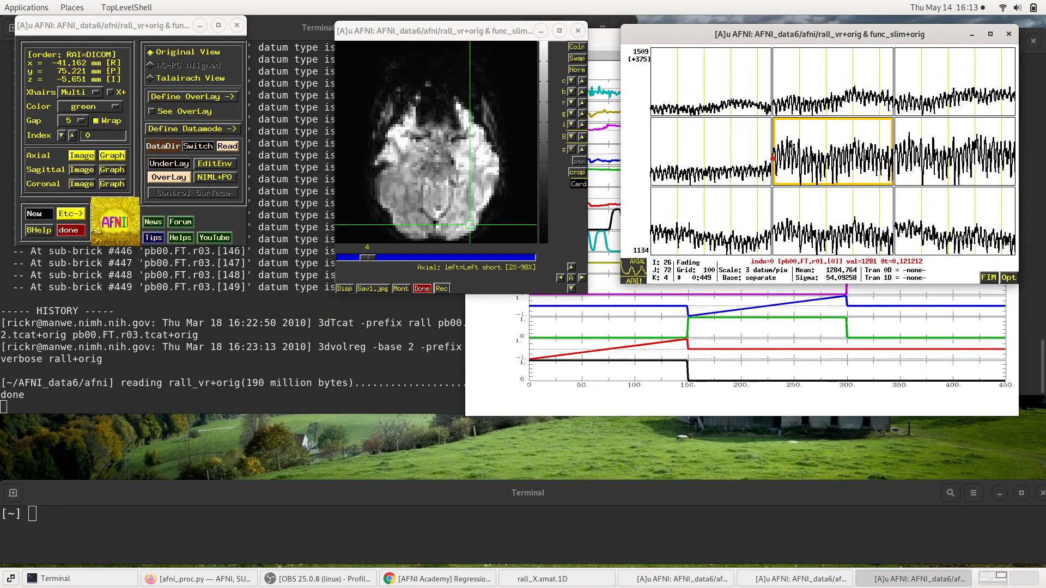
pyautogui.click(457, 31)
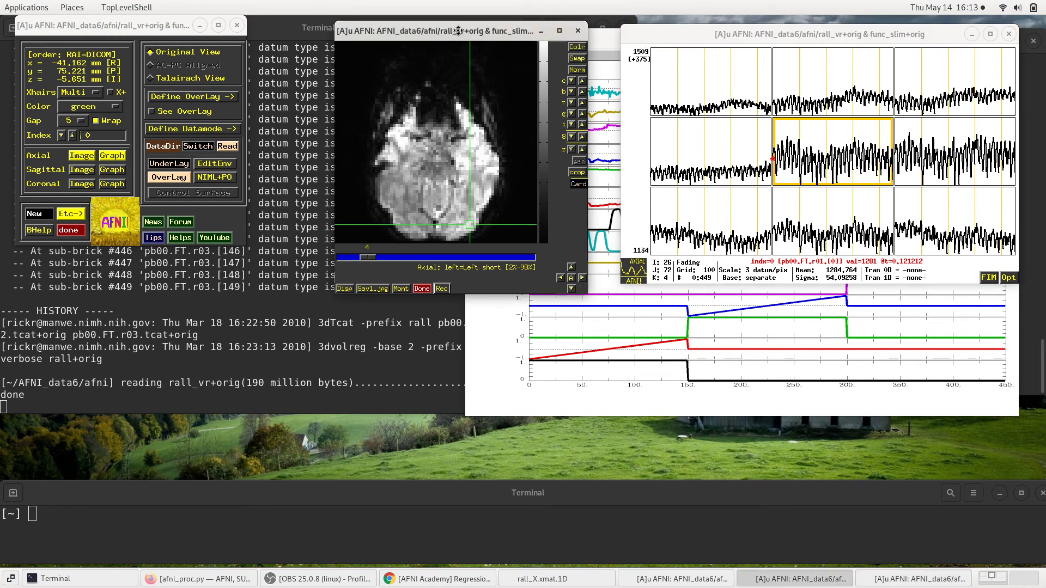
pyautogui.moveTo(457, 30); pyautogui.dragTo(431, 29)
pyautogui.click(680, 36)
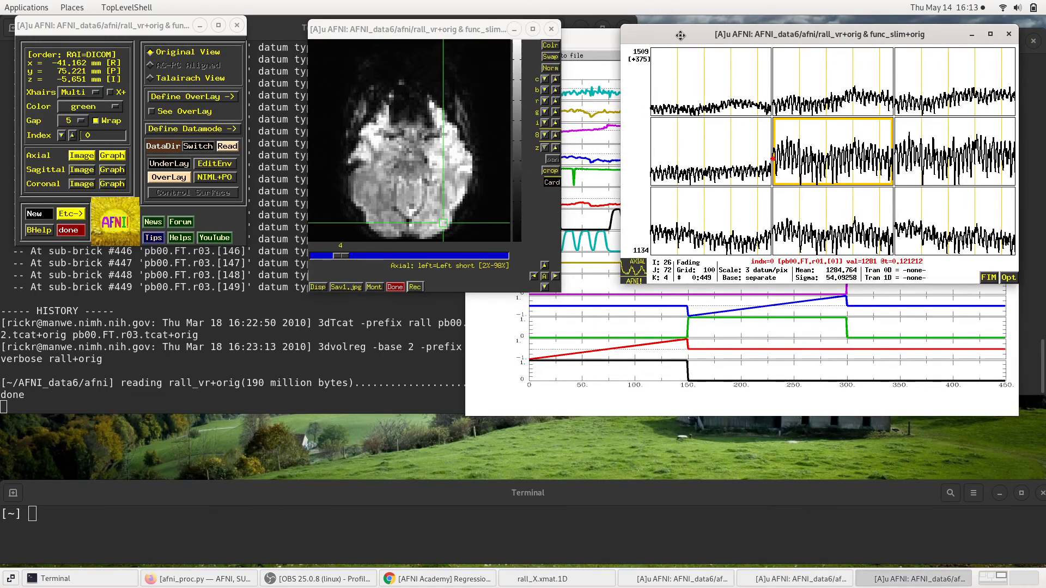
pyautogui.moveTo(680, 36); pyautogui.dragTo(653, 26)
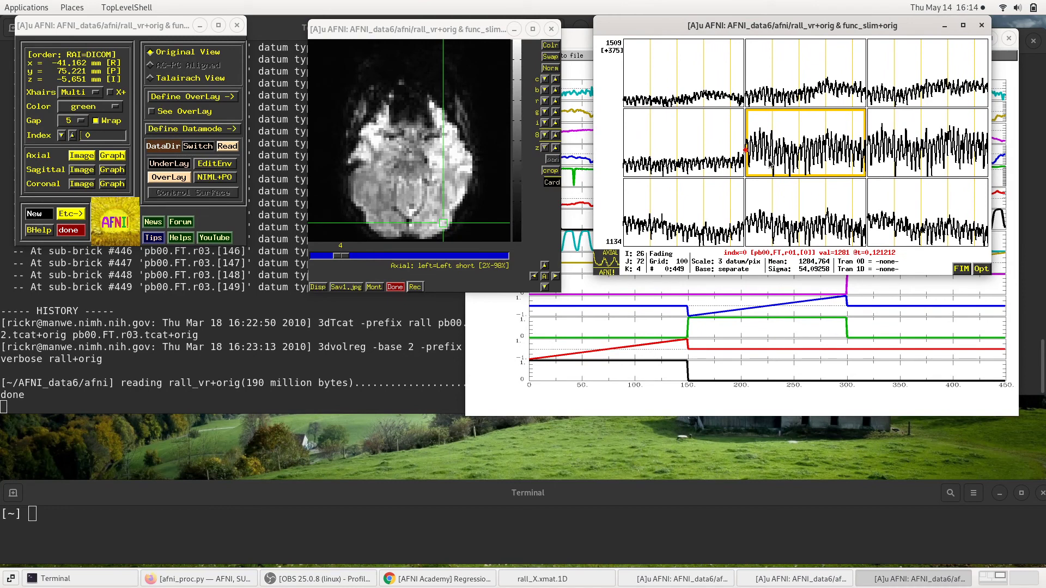
# - Overlay epi_r1_ideal.1D as the red ideal curve and enlarge the centre voxel to one graph
pyautogui.click(960, 272)
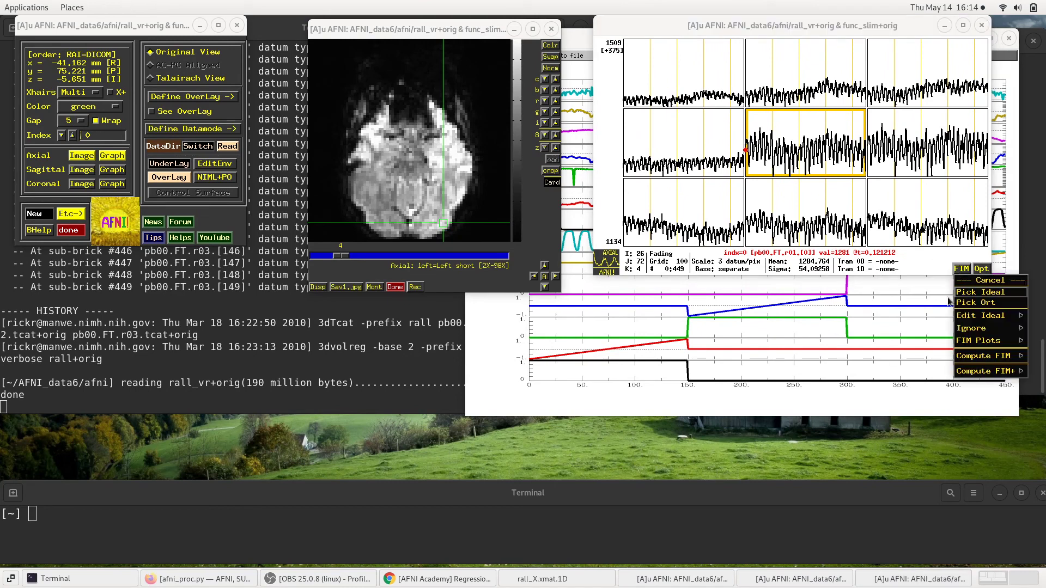
pyautogui.click(967, 294)
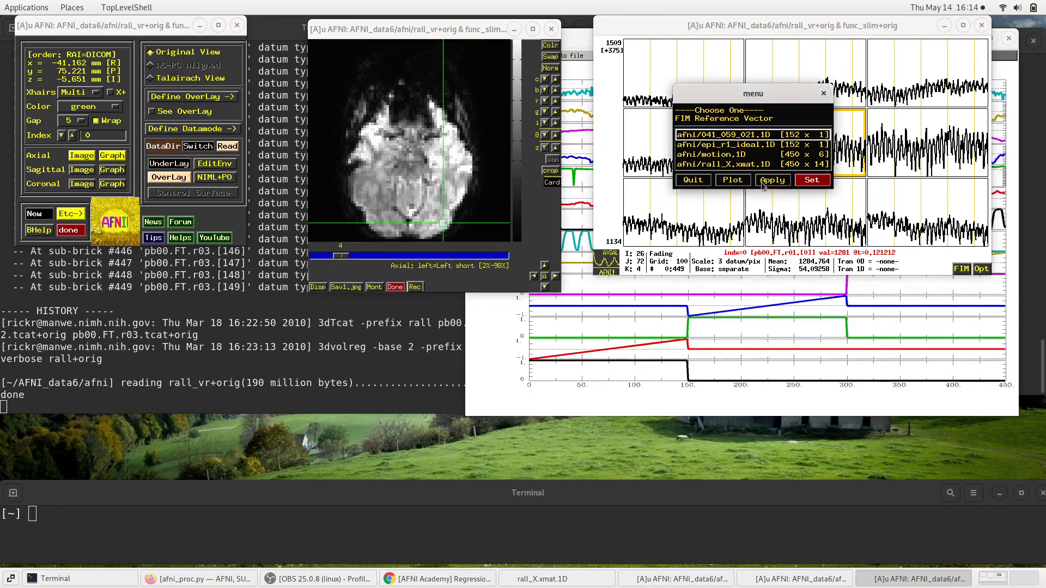
pyautogui.click(729, 146)
pyautogui.click(807, 180)
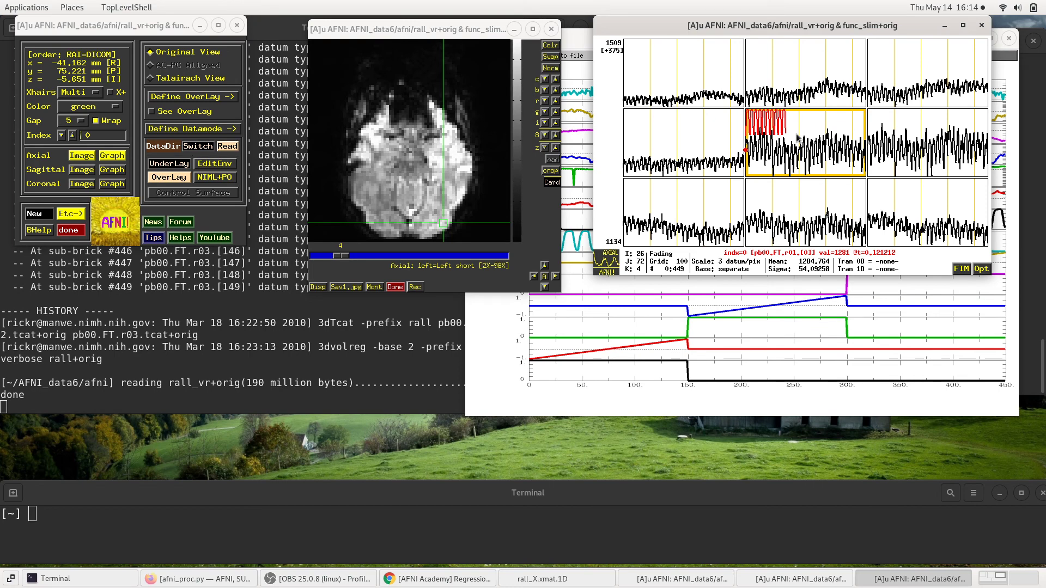
pyautogui.press('m')
pyautogui.press('m')
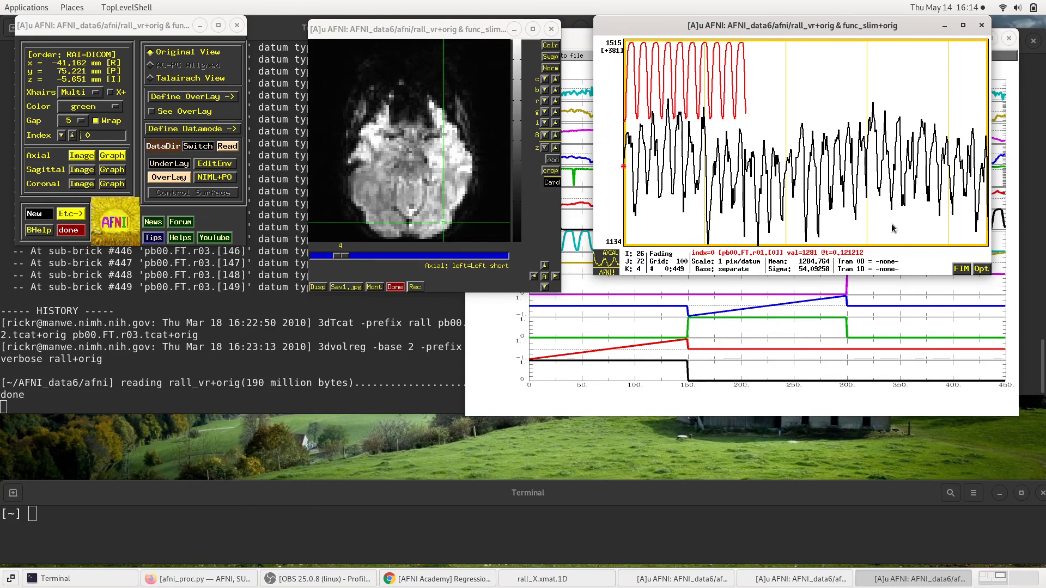
pyautogui.click(961, 269)
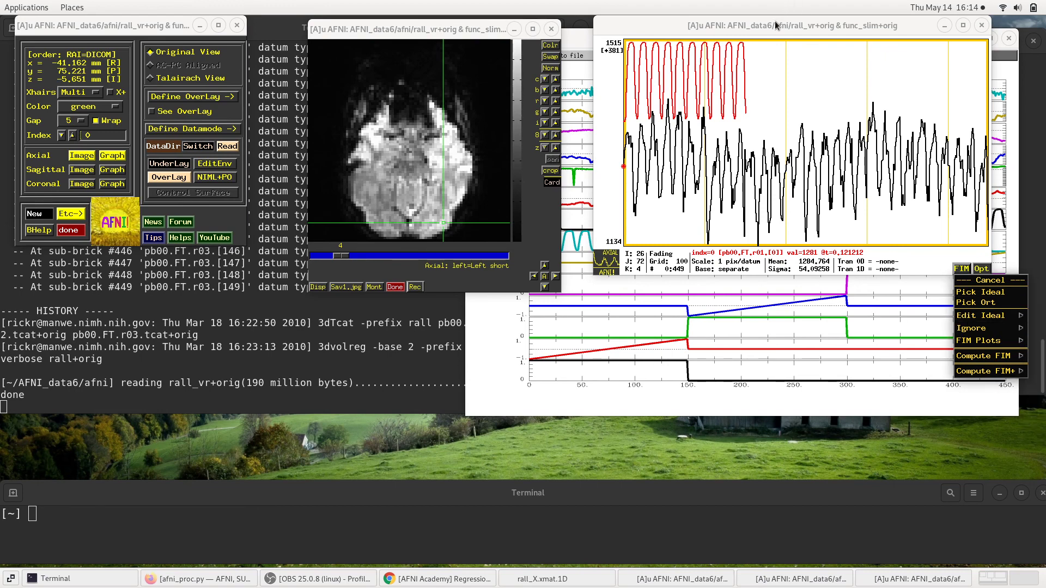
# - Turn off the red ideal curve and move the graph window back beside the regressor plot
pyautogui.moveTo(778, 28); pyautogui.dragTo(422, 40)
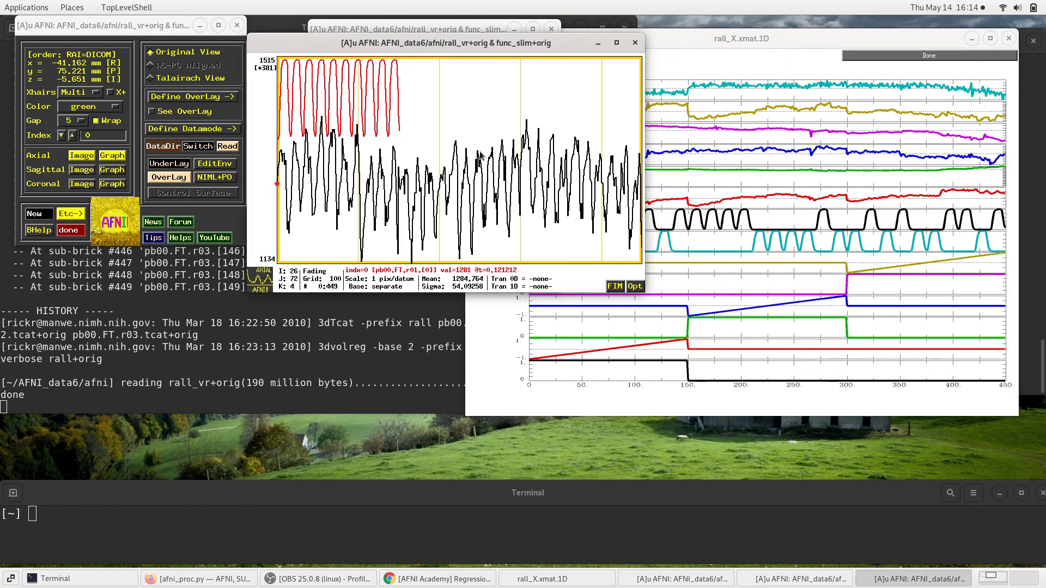
pyautogui.click(619, 286)
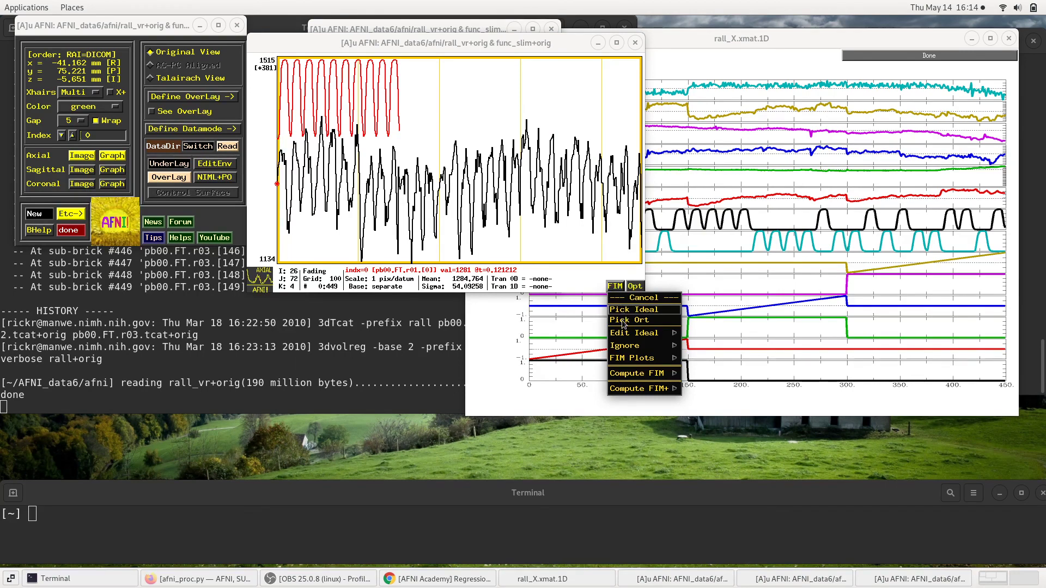
pyautogui.moveTo(624, 335)
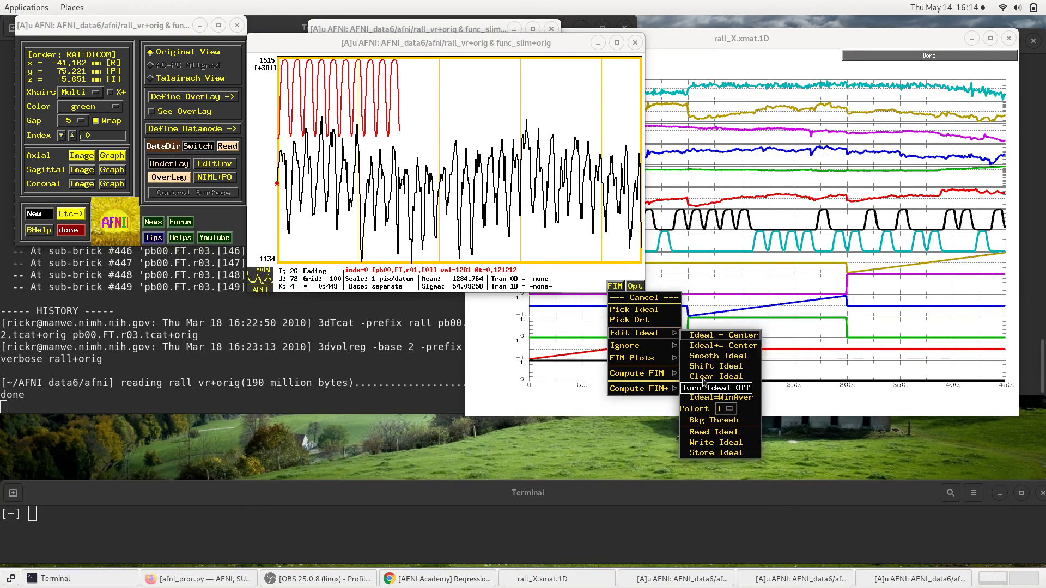
pyautogui.click(703, 384)
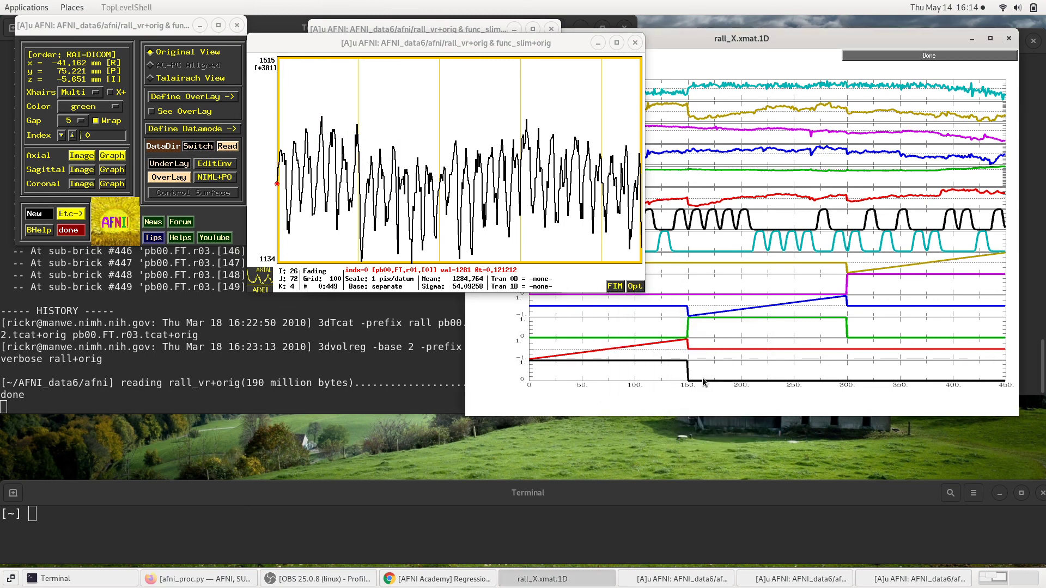
pyautogui.moveTo(492, 42); pyautogui.dragTo(828, 42)
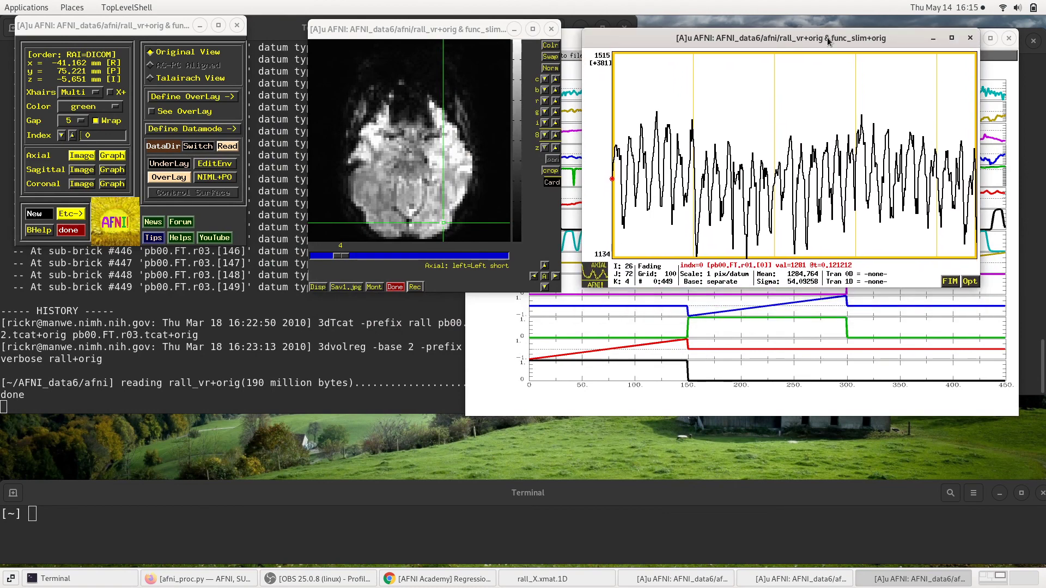
# - Switch focus among the axial image viewer, the AFNI controller and the terminal
pyautogui.click(372, 201)
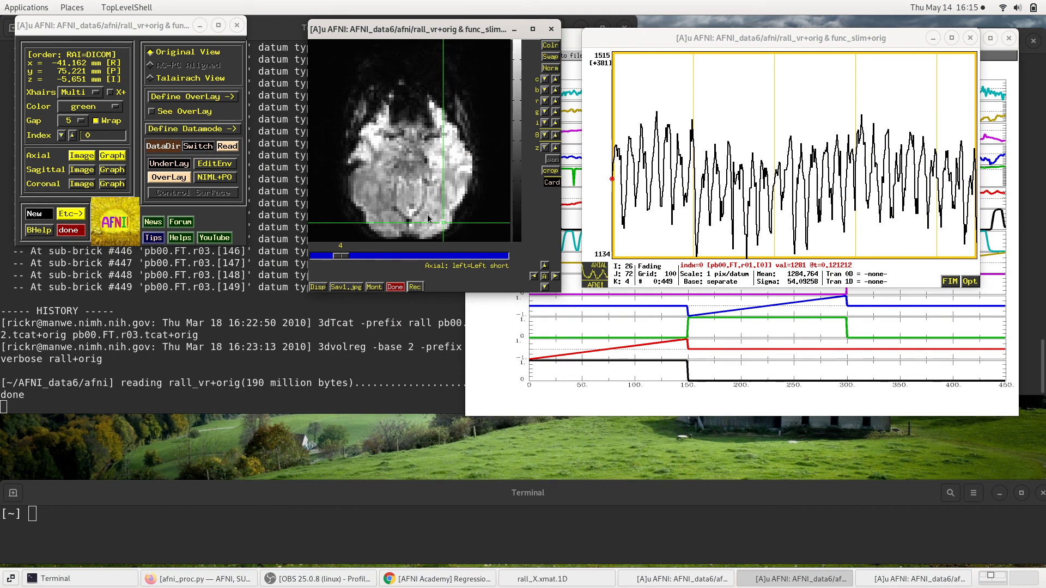
pyautogui.hotkey('alt', 'Tab')
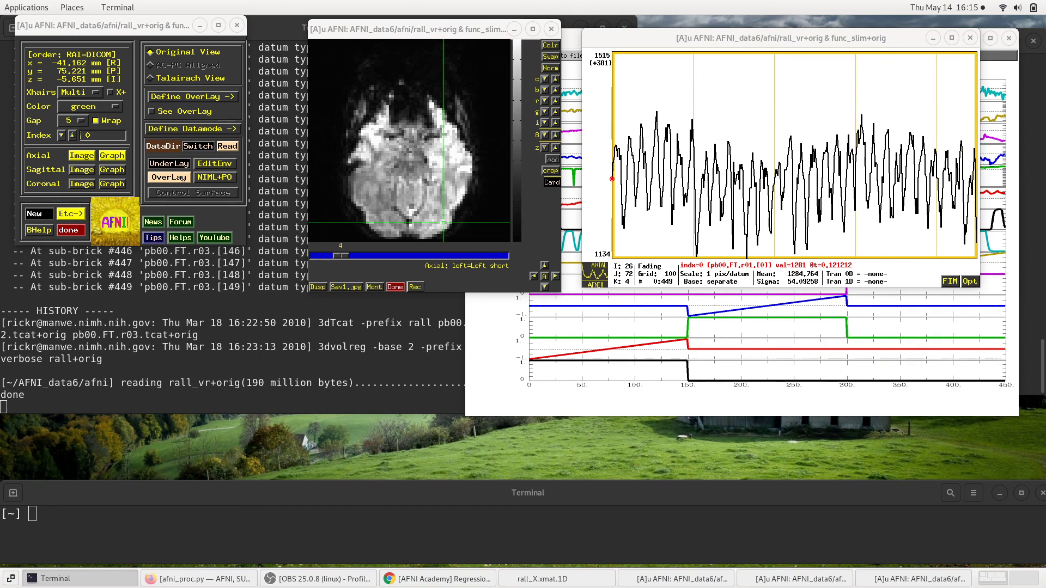
pyautogui.click(105, 194)
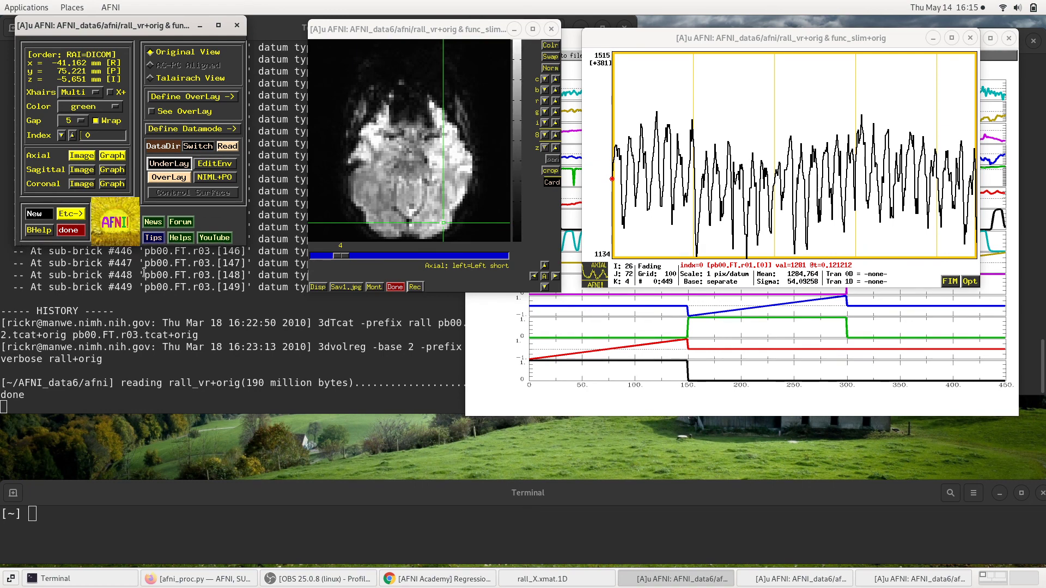
pyautogui.click(174, 325)
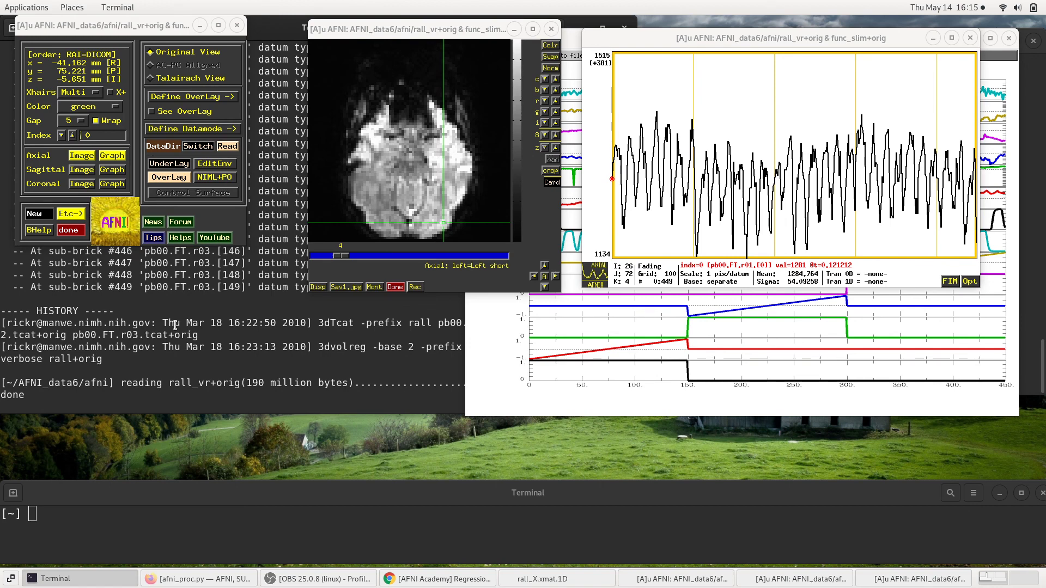